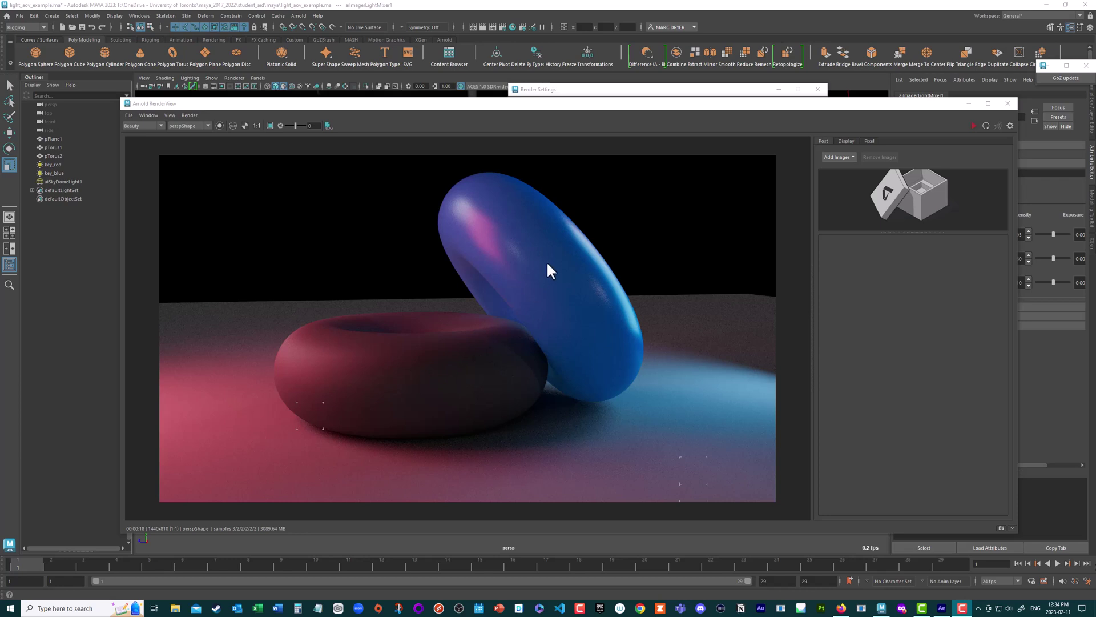
- Switch to After Effects and inspect the effect settings of the HDR, blue and red light layers in torus_example
{"action": "left_click", "coordinate": [942, 608]}
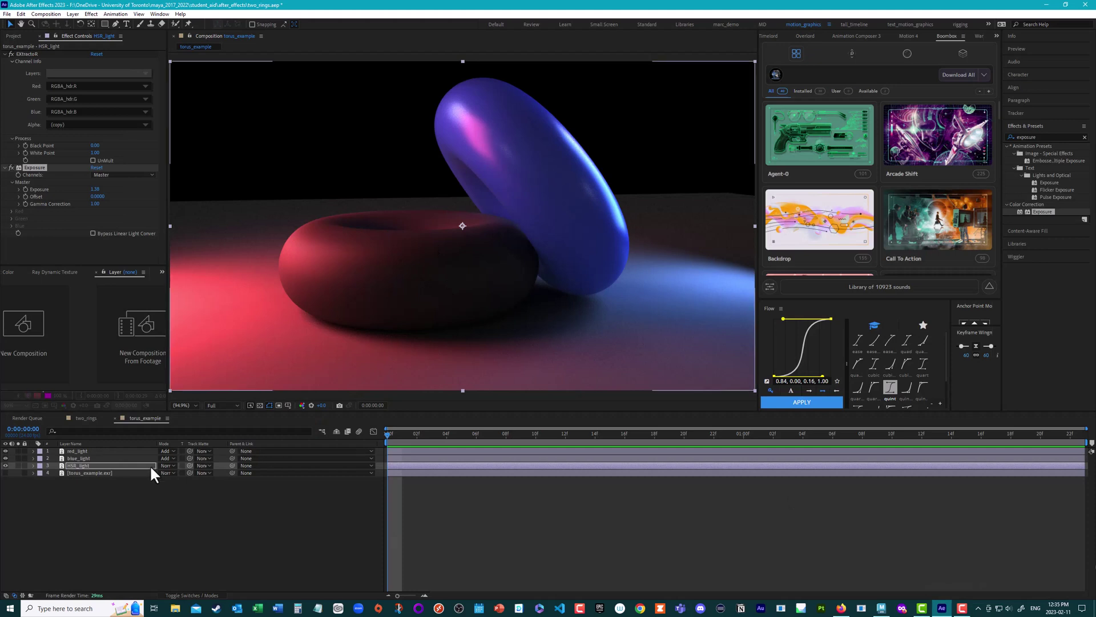
{"action": "left_click", "coordinate": [74, 465]}
{"action": "left_click", "coordinate": [78, 458]}
{"action": "left_click", "coordinate": [81, 451]}
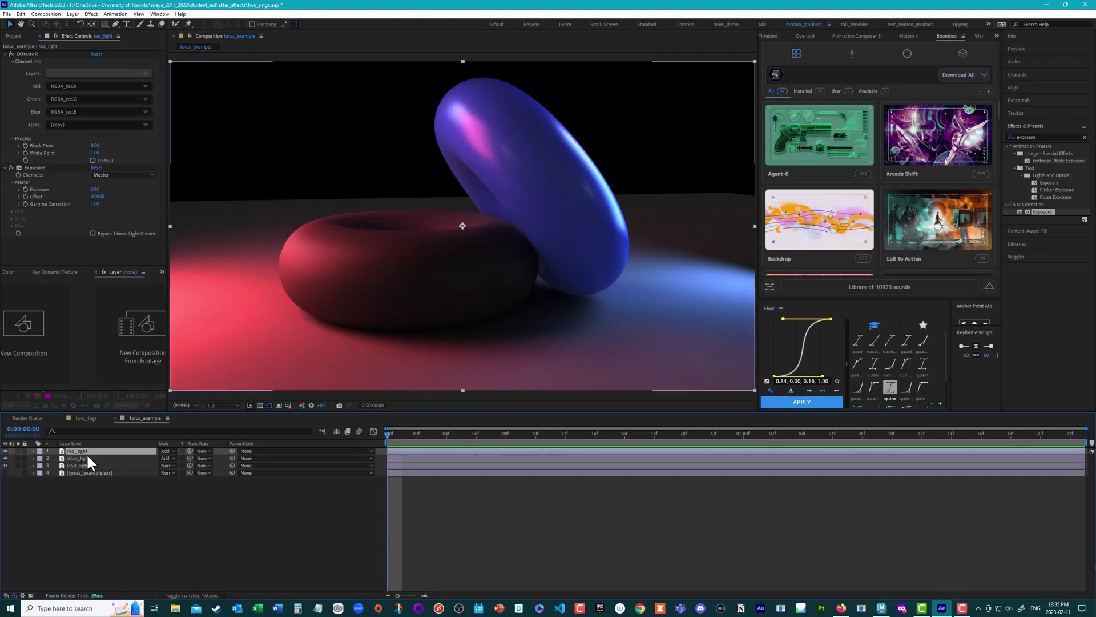
- Hide and show the red, blue and HDR light layers one at a time to compare their contributions
{"action": "left_click", "coordinate": [7, 451]}
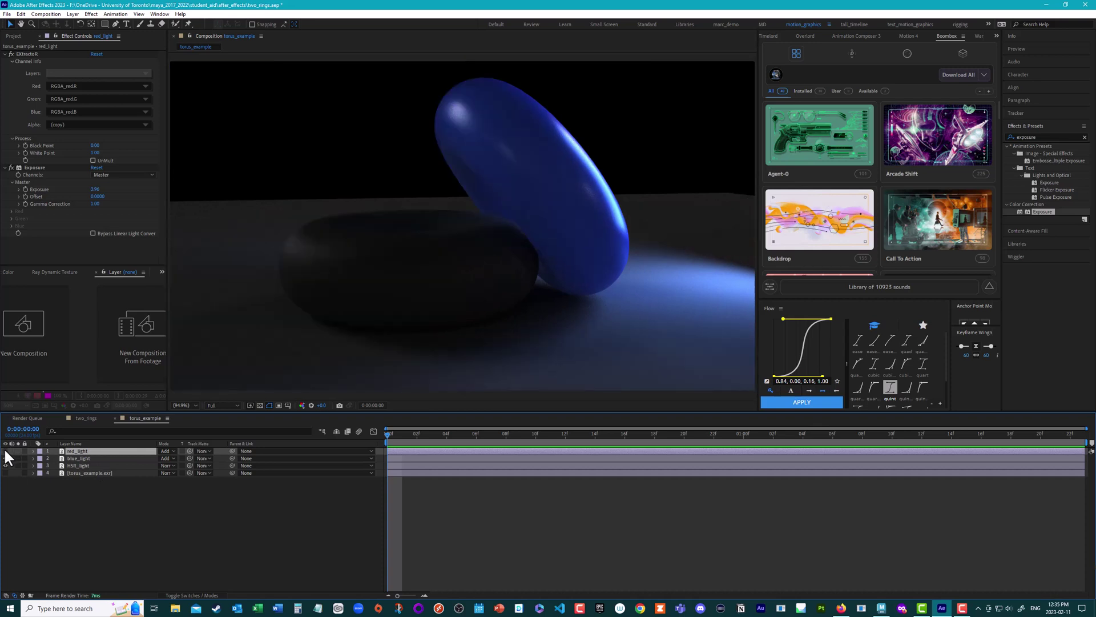
{"action": "left_click", "coordinate": [6, 451]}
{"action": "left_click", "coordinate": [6, 458]}
{"action": "left_click", "coordinate": [5, 458]}
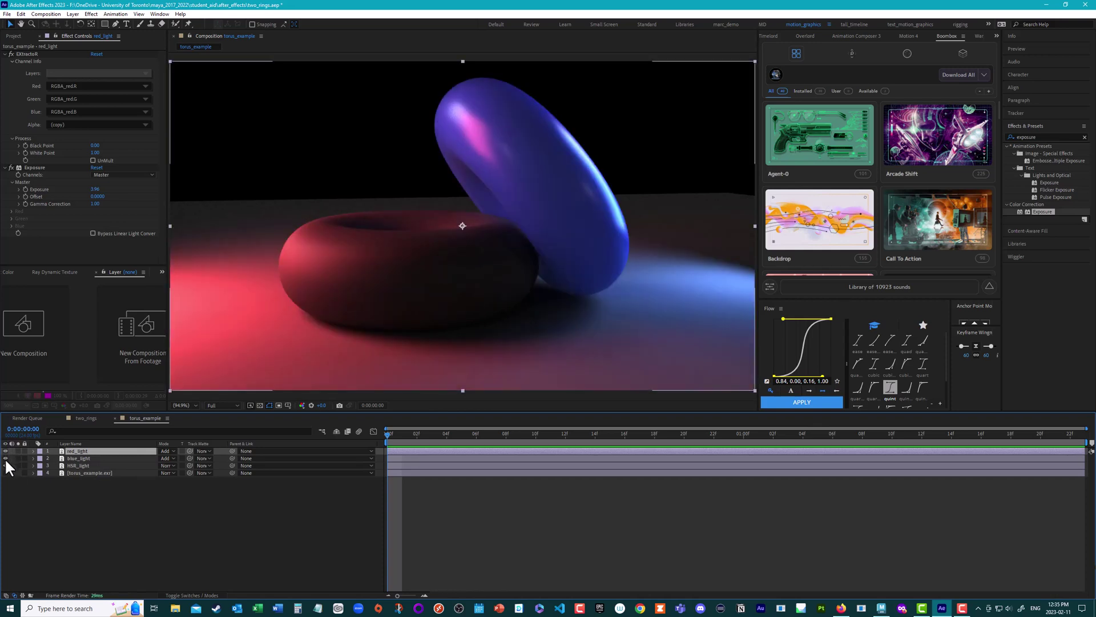
{"action": "left_click", "coordinate": [6, 465]}
{"action": "left_click", "coordinate": [5, 465]}
{"action": "left_click_drag", "start_coordinate": [95, 189], "coordinate": [90, 220]}
- Open the two_rings composition from the project and toggle the visibility of its two uppermost layers in turn
{"action": "left_click", "coordinate": [14, 36]}
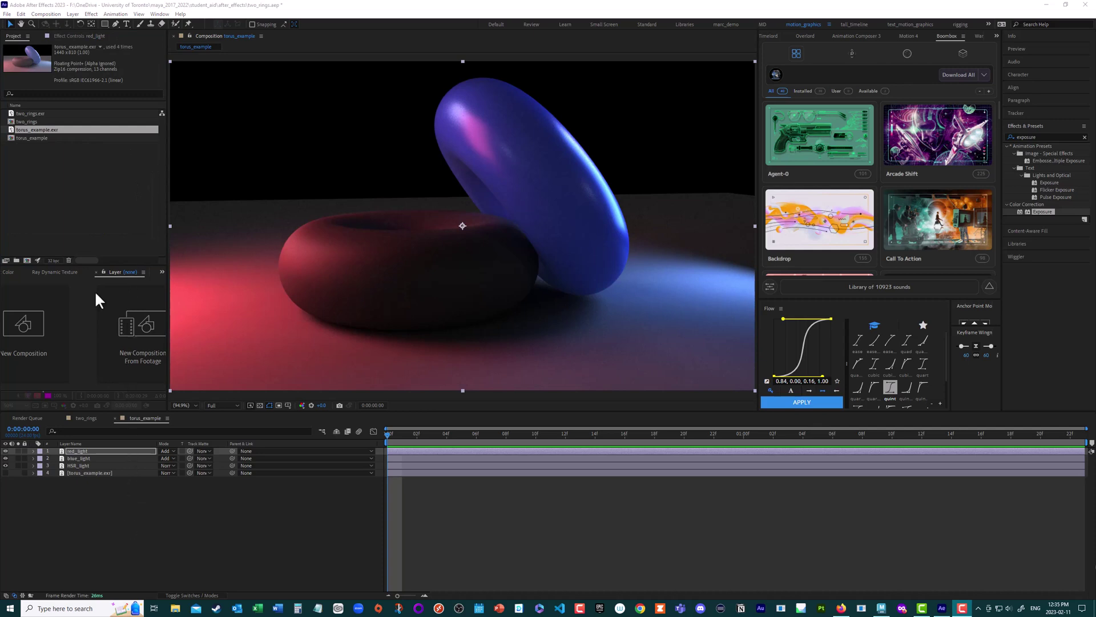
{"action": "left_click", "coordinate": [50, 164]}
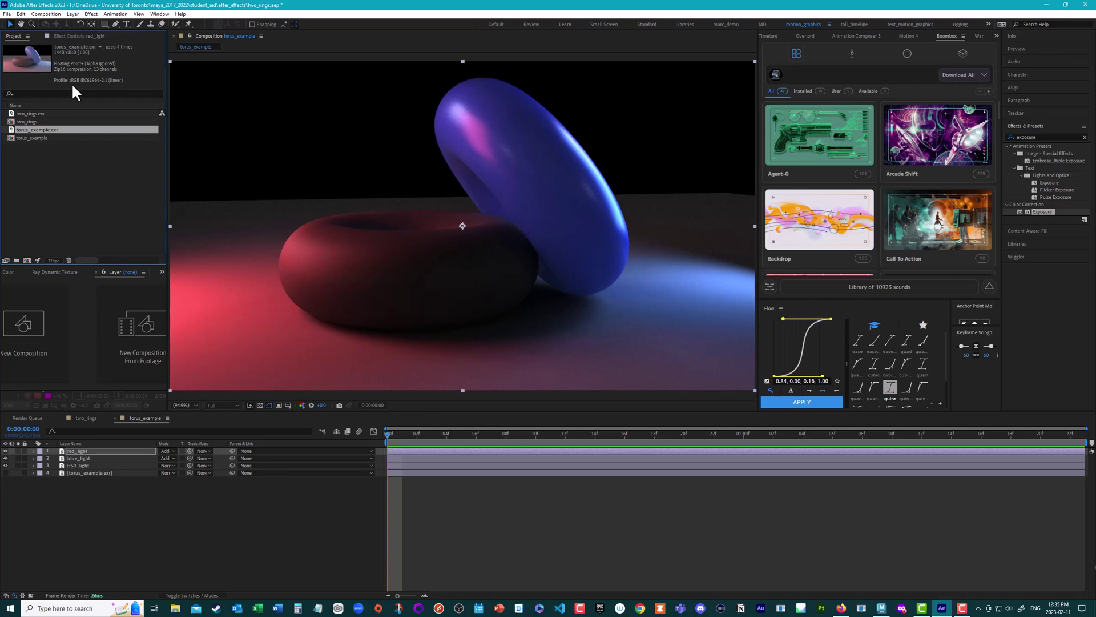
{"action": "double_click", "coordinate": [27, 119]}
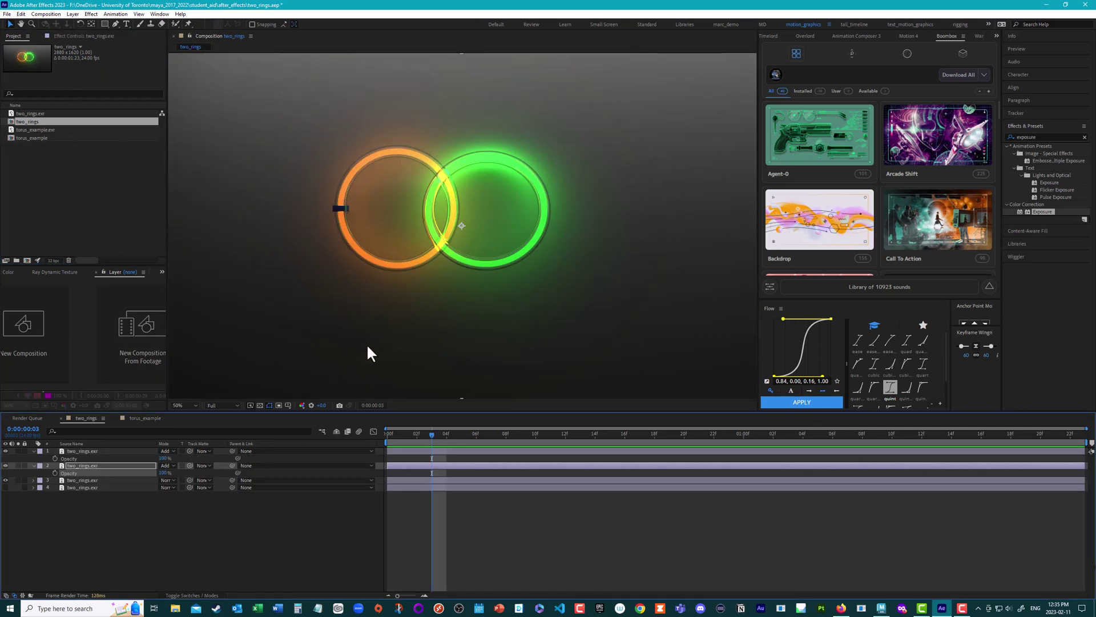
{"action": "left_click", "coordinate": [6, 451]}
{"action": "left_click", "coordinate": [6, 451]}
{"action": "left_click", "coordinate": [5, 465]}
{"action": "left_click", "coordinate": [6, 465]}
- Examine the overlapping rings up close, toggling the second layer and checking the opacity of the two Add-mode layers
{"action": "scroll", "coordinate": [458, 224], "scroll_direction": "up", "scroll_amount": 3}
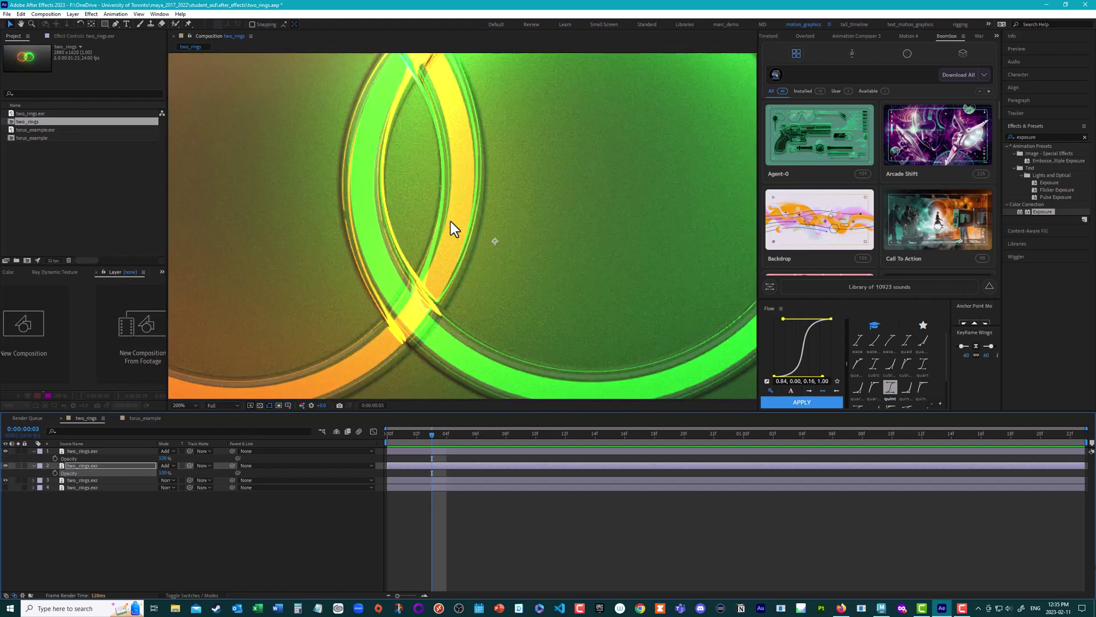
{"action": "scroll", "coordinate": [451, 221], "scroll_direction": "down", "scroll_amount": 1}
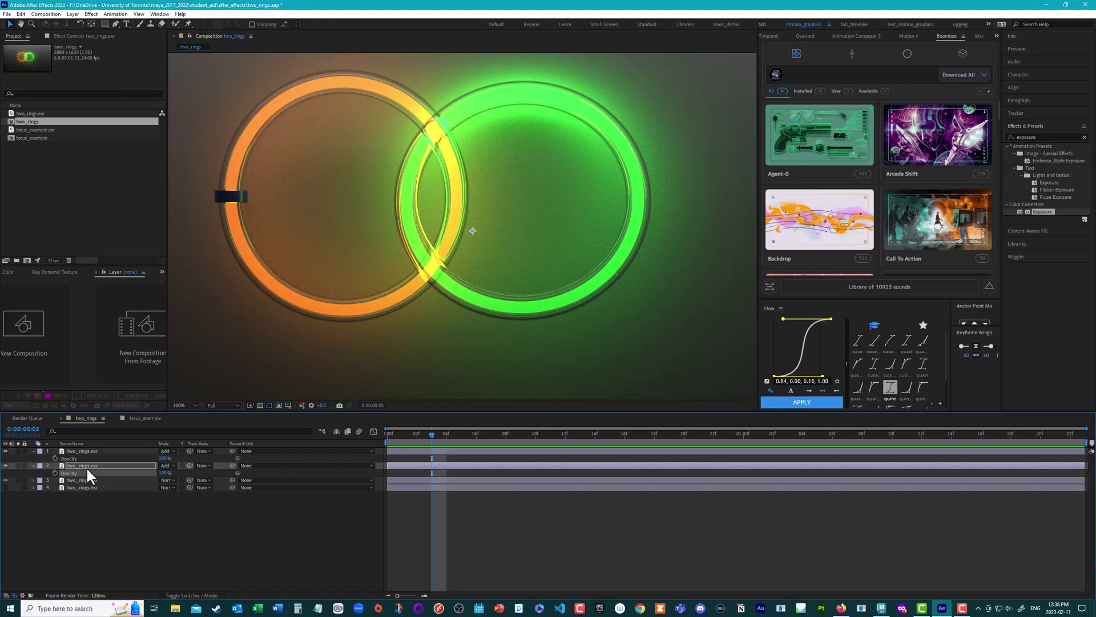
{"action": "key", "text": "Return"}
{"action": "left_click", "coordinate": [5, 463]}
{"action": "left_click", "coordinate": [5, 464]}
{"action": "left_click", "coordinate": [69, 450]}
{"action": "mouse_move", "coordinate": [163, 457]}
{"action": "left_mouse_down"}
{"action": "mouse_move", "coordinate": [92, 463]}
{"action": "mouse_move", "coordinate": [169, 471]}
{"action": "left_mouse_up"}
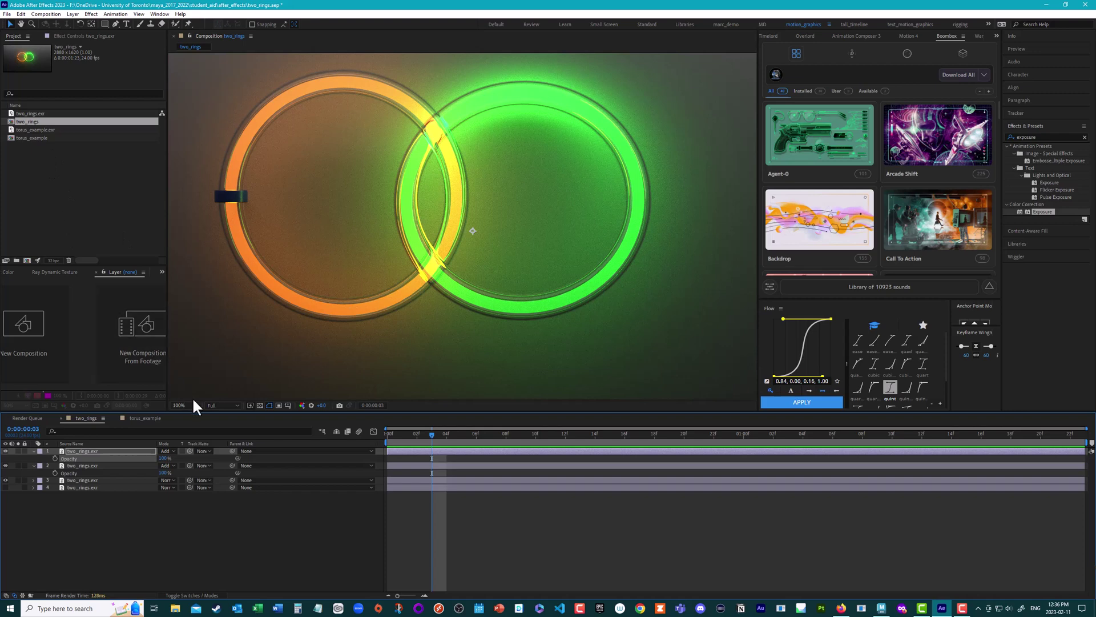
- Return to the torus_example composition, switch to Maya and close the Arnold RenderView
{"action": "left_click", "coordinate": [139, 418]}
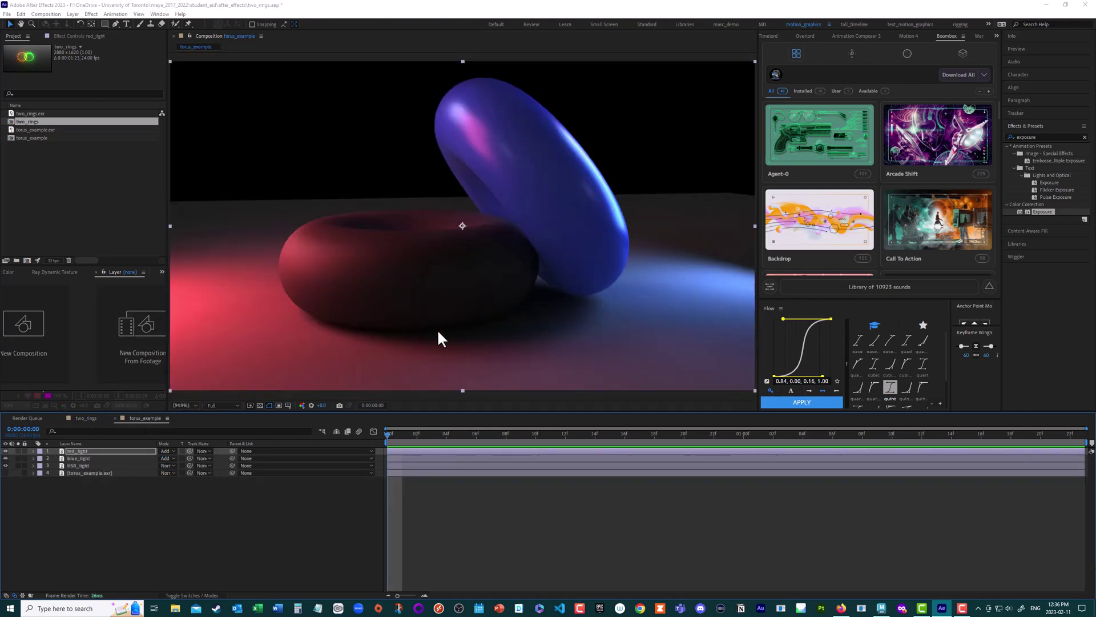
{"action": "key", "text": "alt+Tab"}
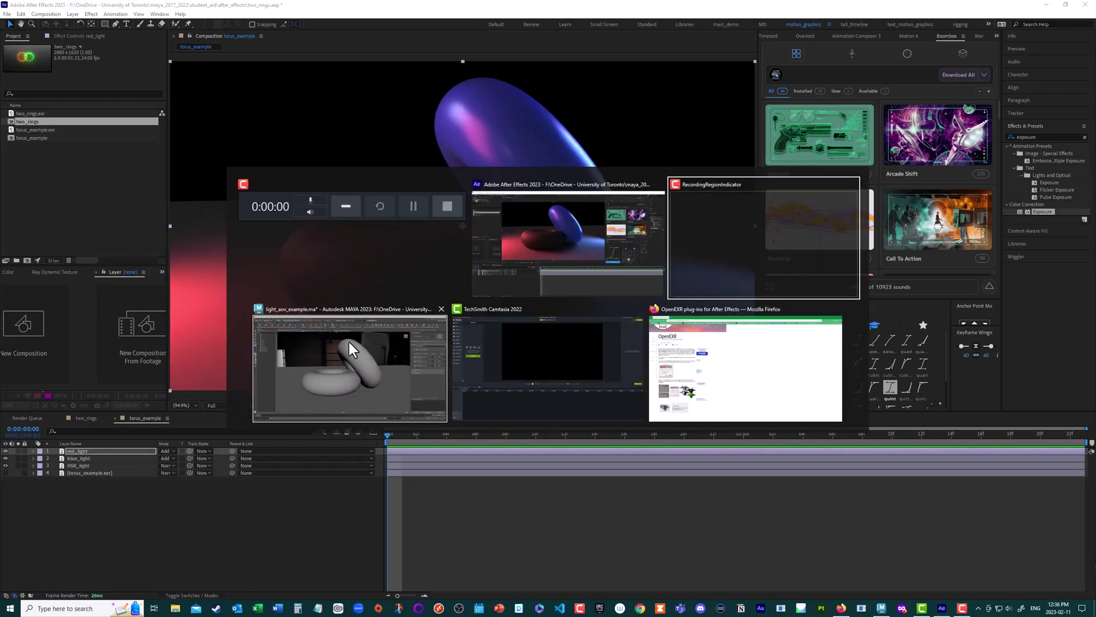
{"action": "left_click", "coordinate": [360, 335]}
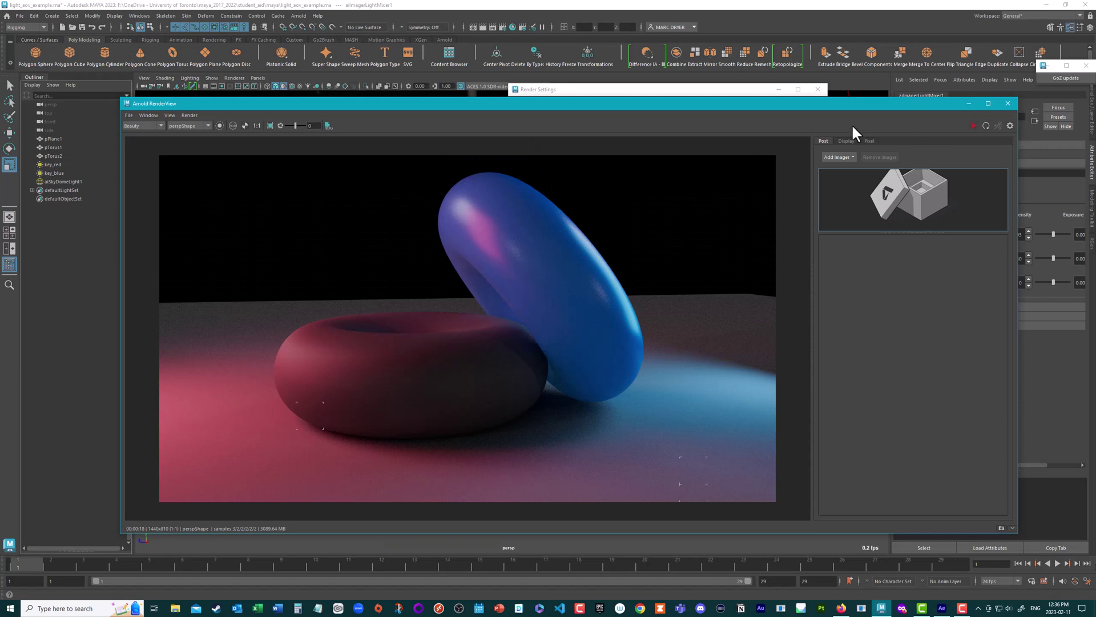
{"action": "left_click", "coordinate": [1007, 104]}
- Delete all active AOVs in the Render Settings and close the window
{"action": "left_click", "coordinate": [567, 373]}
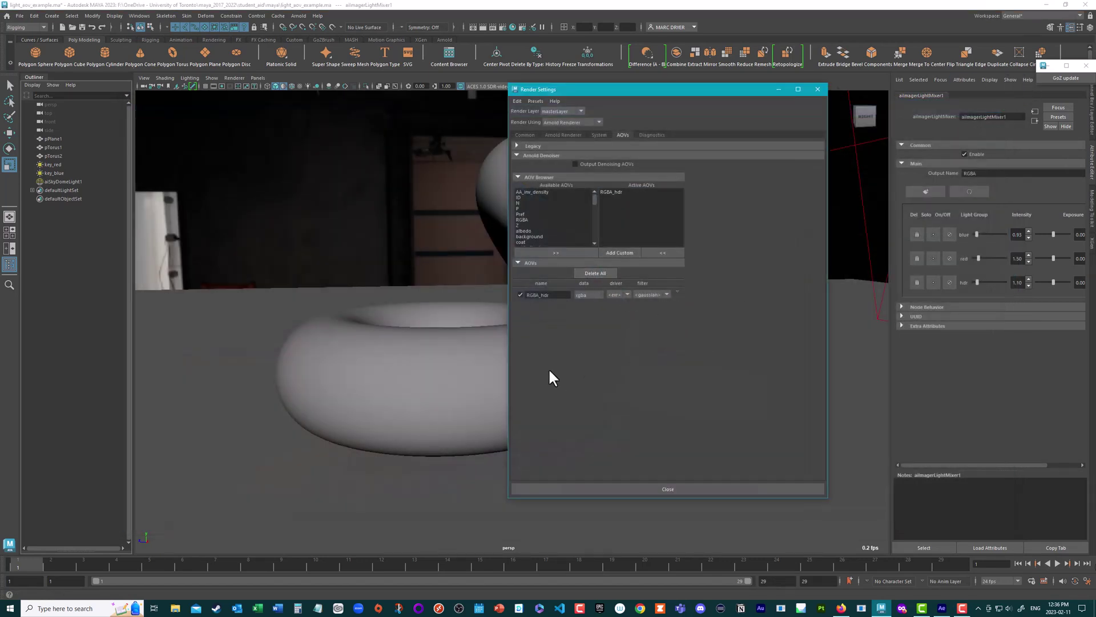
{"action": "left_click", "coordinate": [591, 276]}
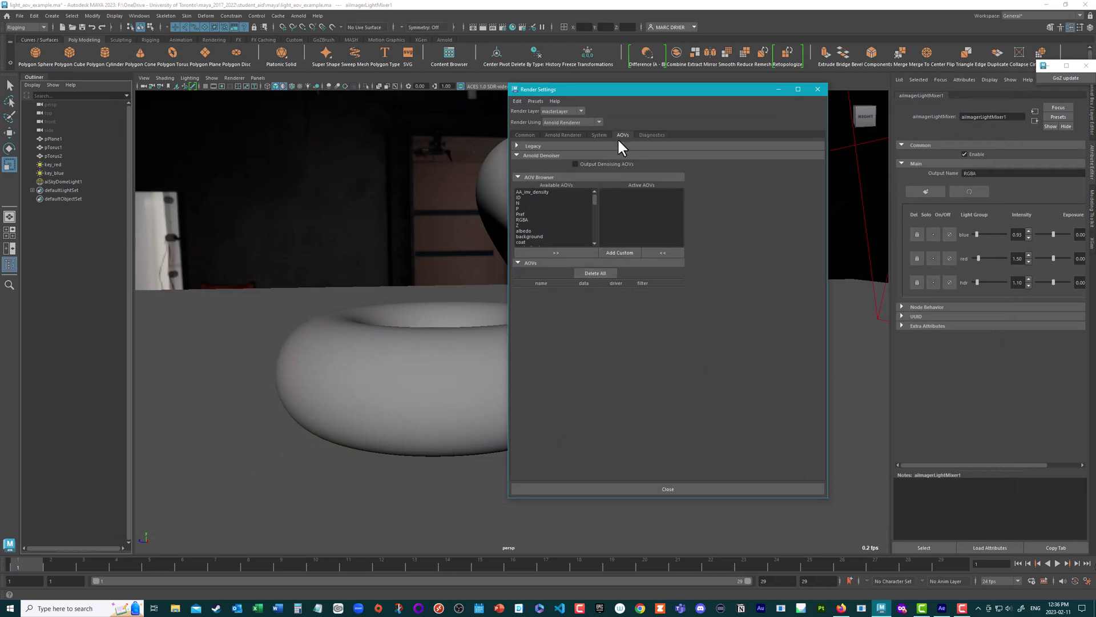
{"action": "left_click", "coordinate": [817, 89]}
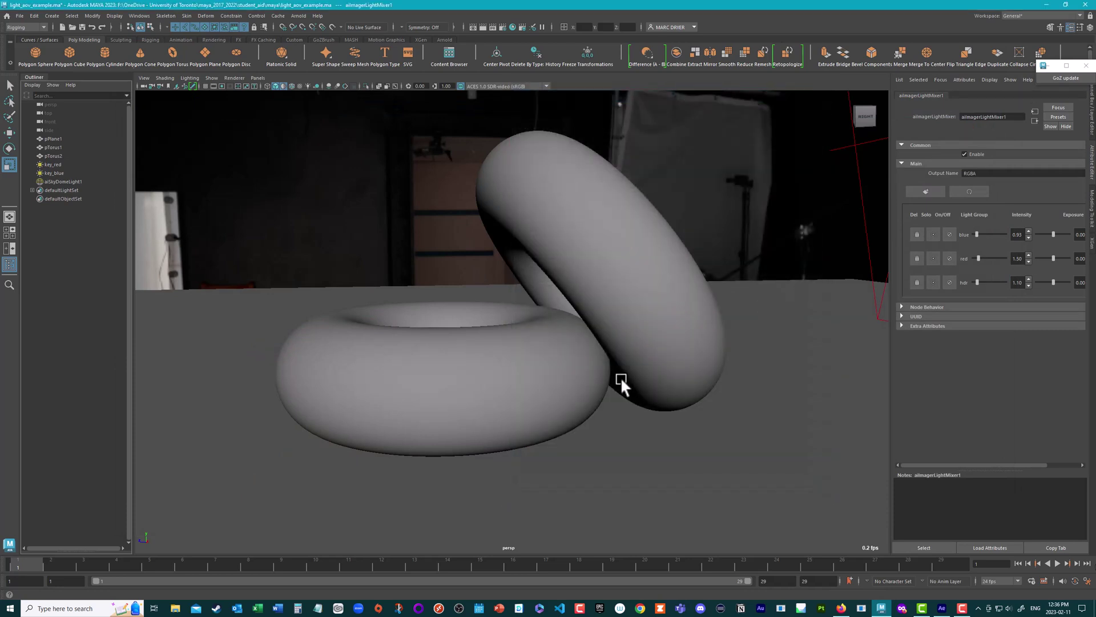
- Select the two tori and the ground plane in turn to review the scene's geometry
{"action": "left_click", "coordinate": [467, 377]}
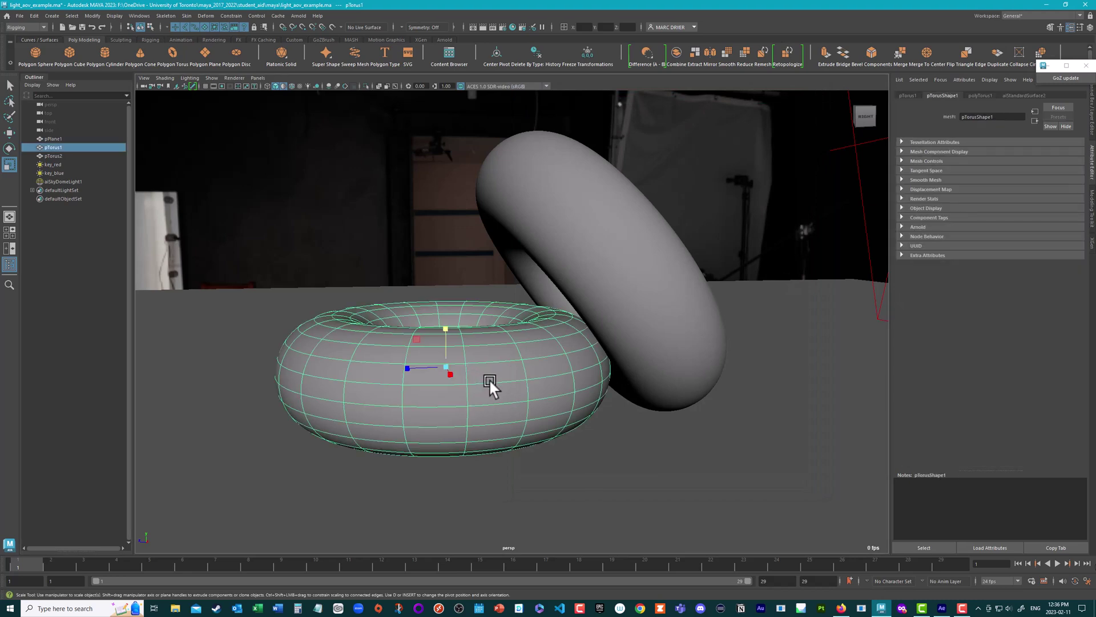
{"action": "left_click", "coordinate": [619, 277]}
{"action": "left_click", "coordinate": [790, 362]}
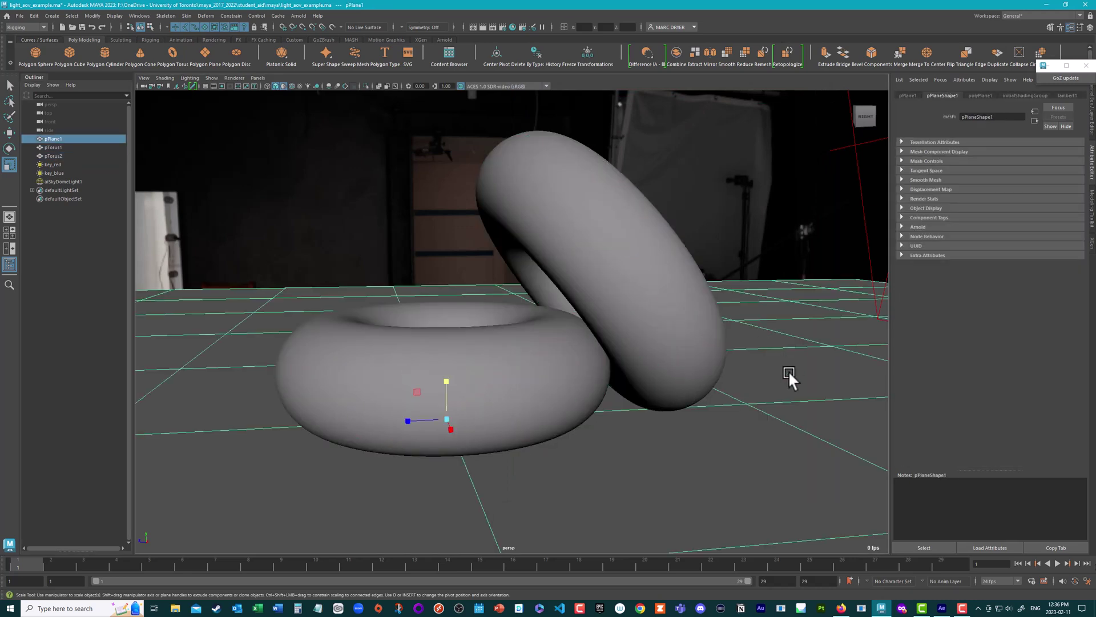
{"action": "scroll", "coordinate": [395, 201], "scroll_direction": "down", "scroll_amount": 10}
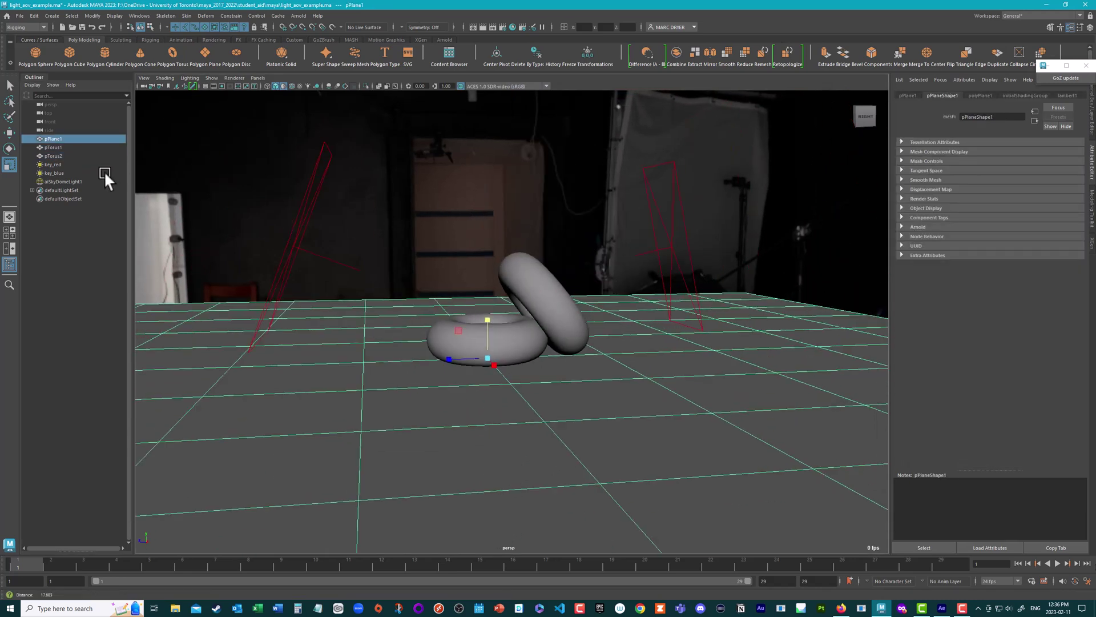
- Select the sky dome light and inspect the image file connected to its color
{"action": "left_click", "coordinate": [474, 198]}
{"action": "left_click_drag", "start_coordinate": [474, 198], "coordinate": [521, 242], "text": "alt"}
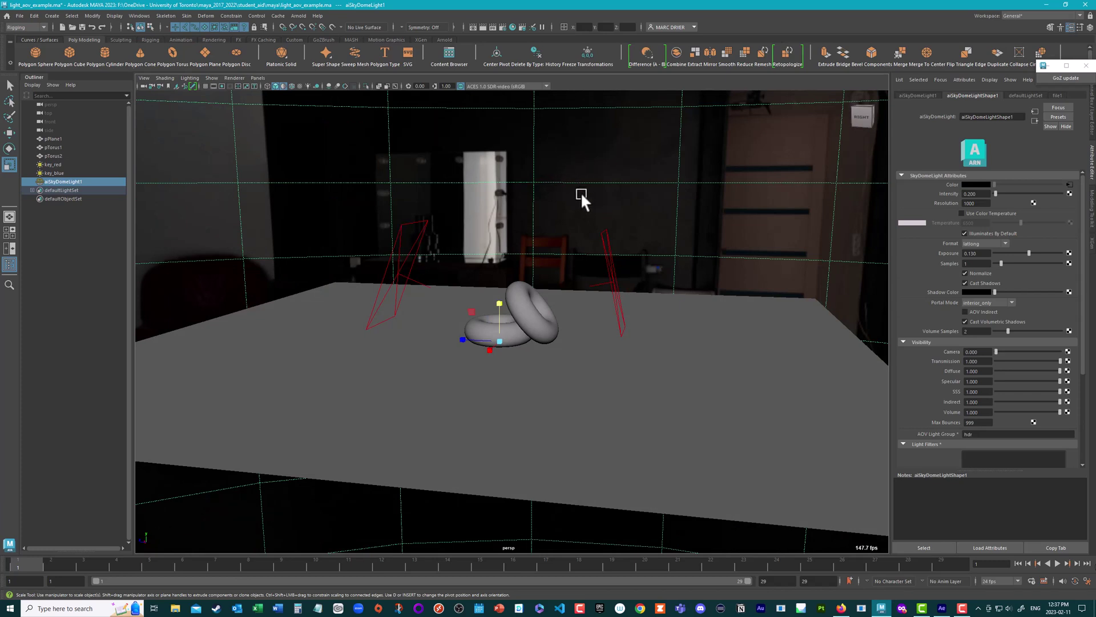
{"action": "left_click", "coordinate": [1068, 185]}
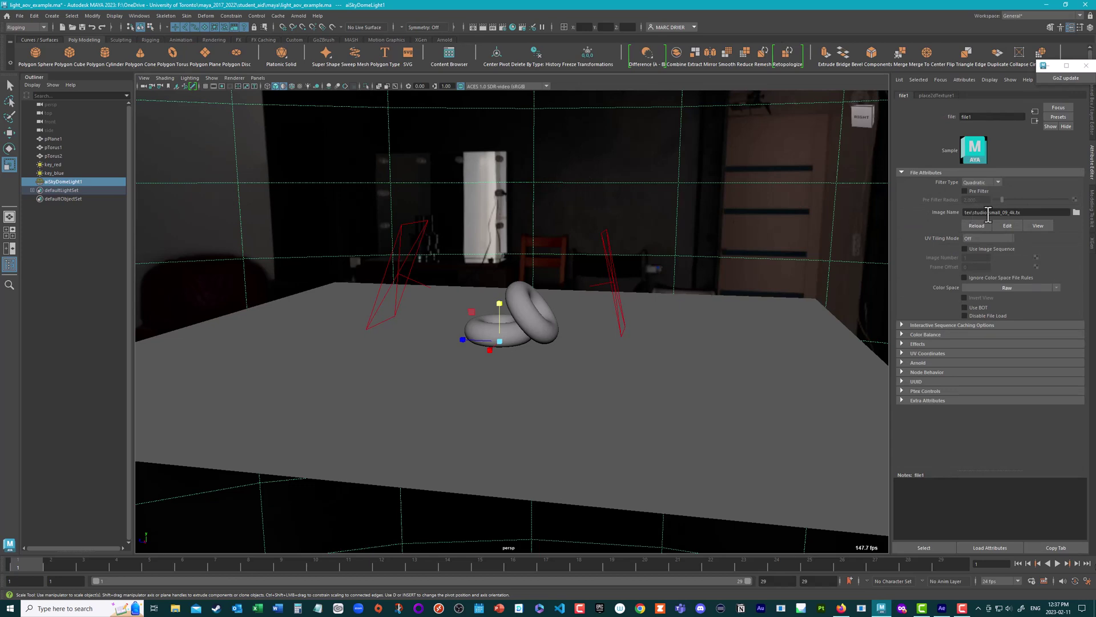
- Review the attributes of the red and blue area lights, and reselect the sky dome light
{"action": "left_click", "coordinate": [423, 224]}
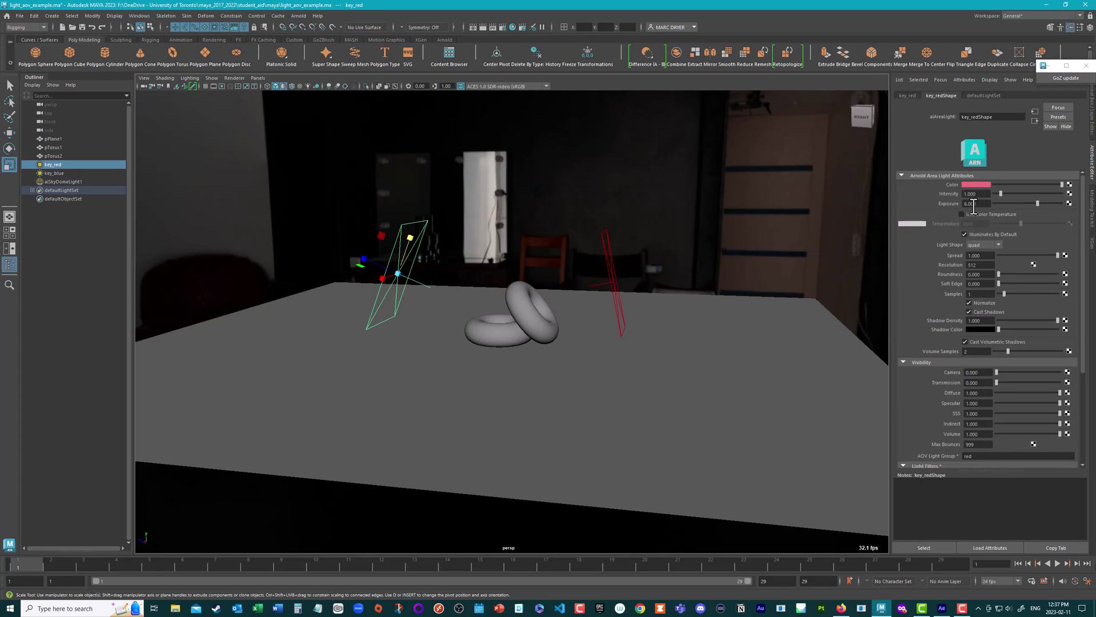
{"action": "left_click", "coordinate": [610, 248]}
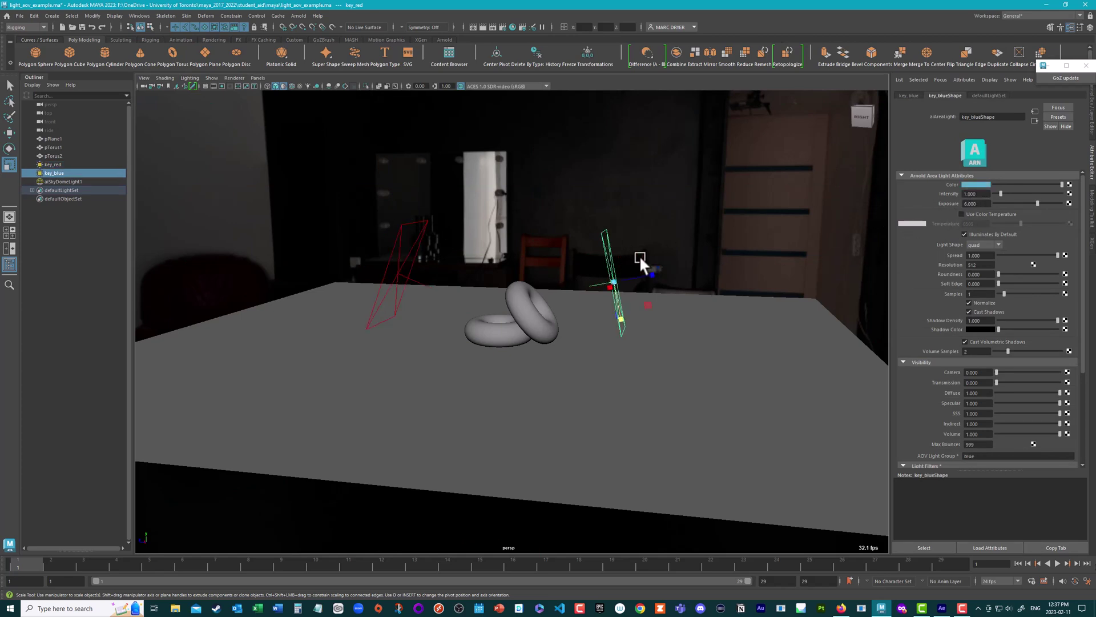
{"action": "double_click", "coordinate": [976, 204]}
{"action": "left_click", "coordinate": [468, 194]}
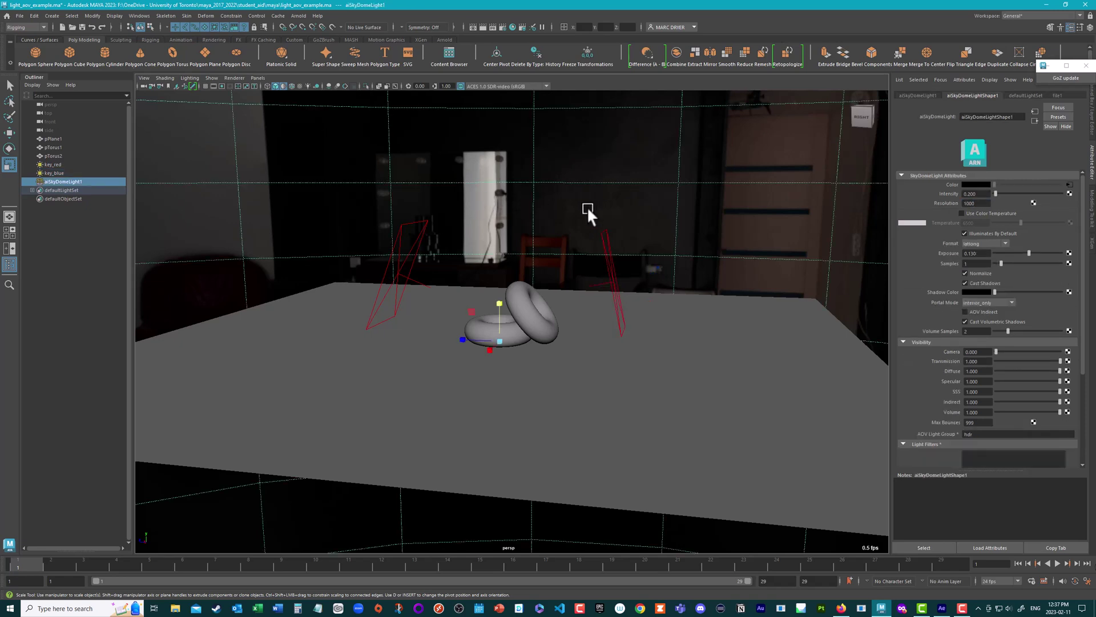
{"action": "key", "text": "f"}
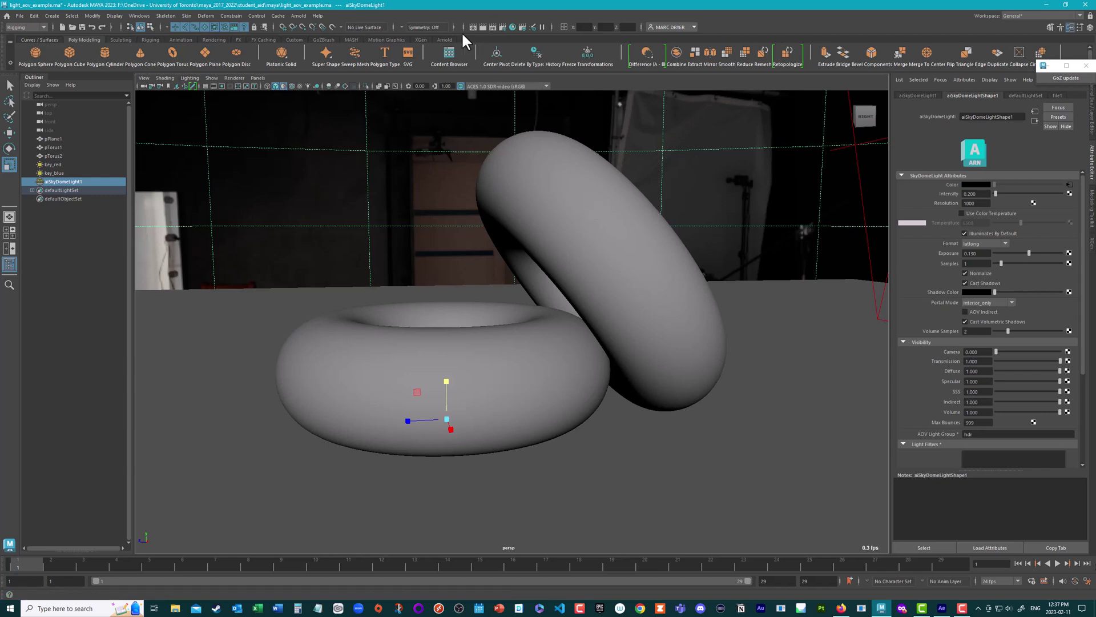
- Open the Arnold RenderView and re-render with Update Full Scene
{"action": "left_click", "coordinate": [298, 15]}
{"action": "left_click", "coordinate": [324, 42]}
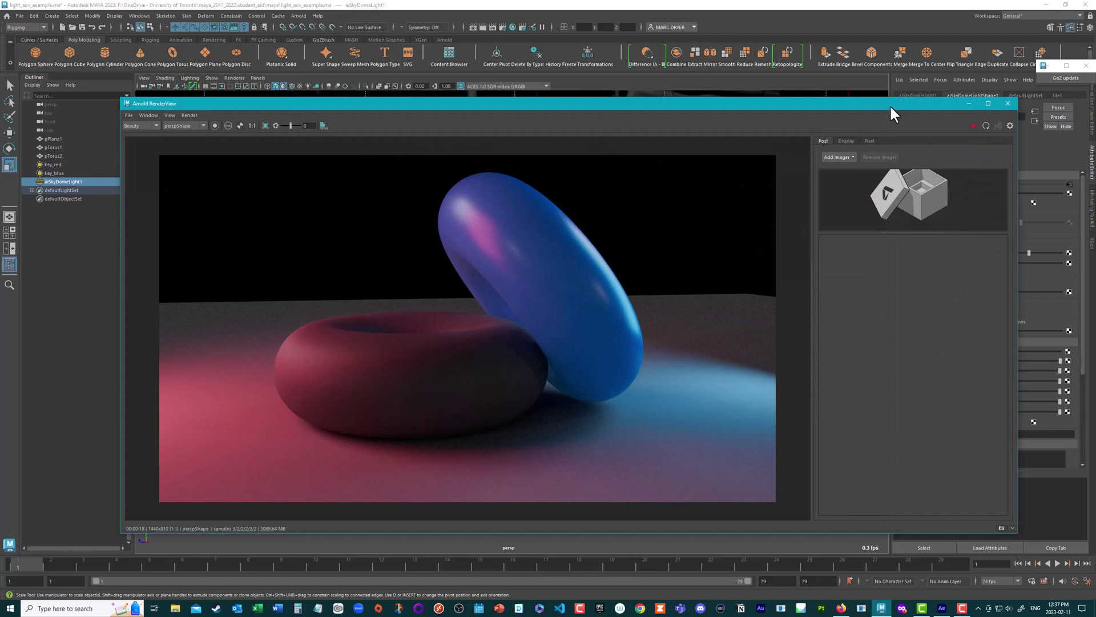
{"action": "left_click_drag", "start_coordinate": [890, 104], "coordinate": [881, 103]}
{"action": "left_click", "coordinate": [181, 114]}
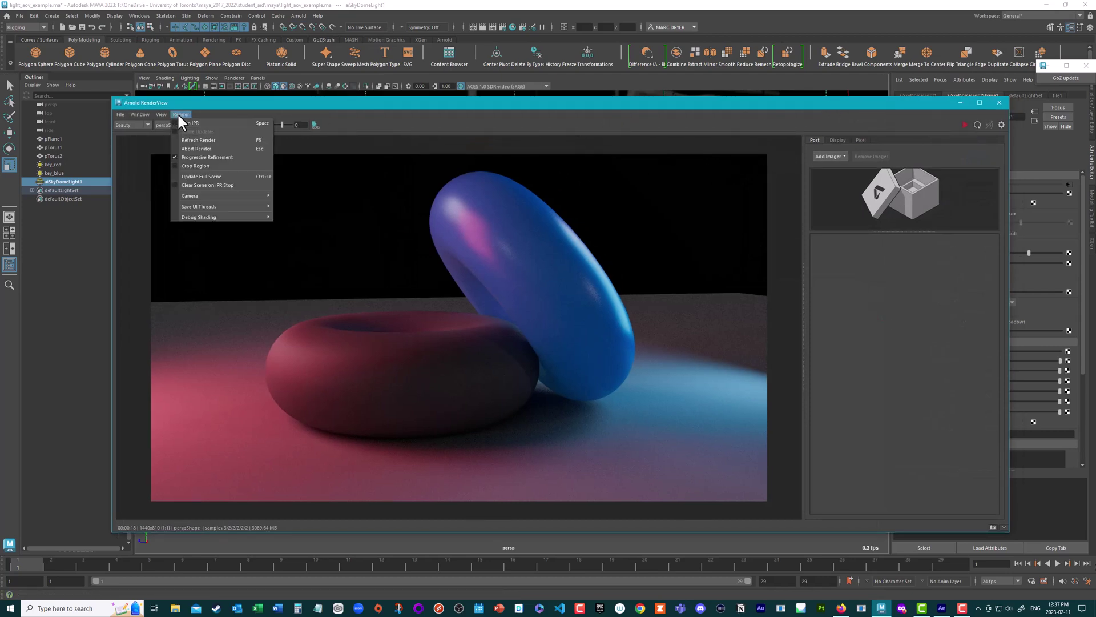
{"action": "left_click", "coordinate": [215, 177]}
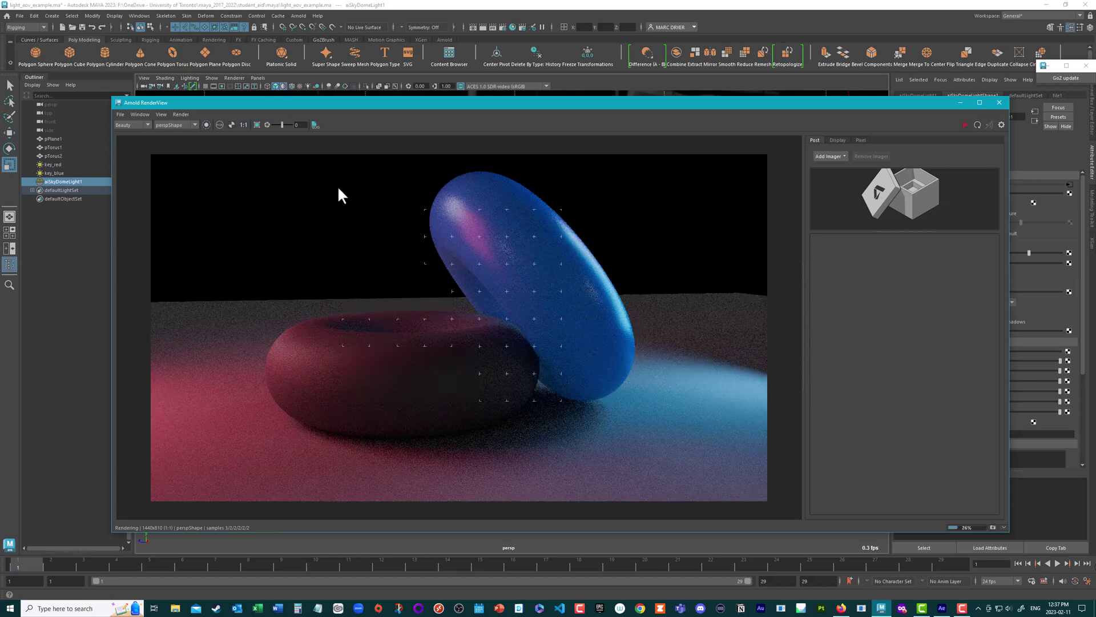
- Move the render window aside to check the sky dome light's Camera visibility, and move it back
{"action": "left_click_drag", "start_coordinate": [317, 101], "coordinate": [190, 104]}
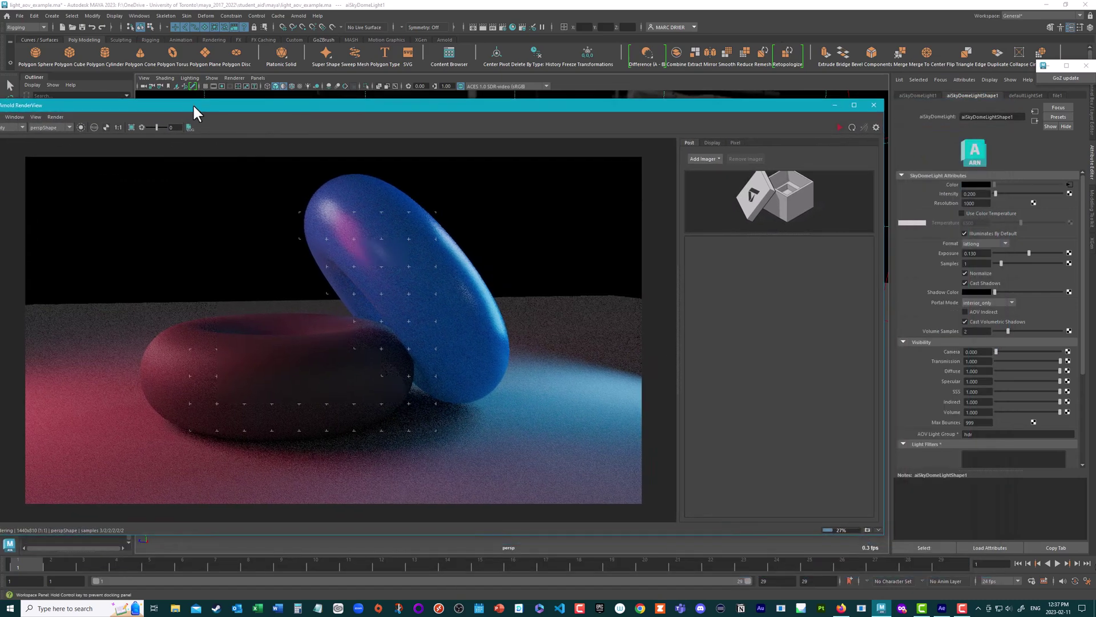
{"action": "double_click", "coordinate": [977, 352]}
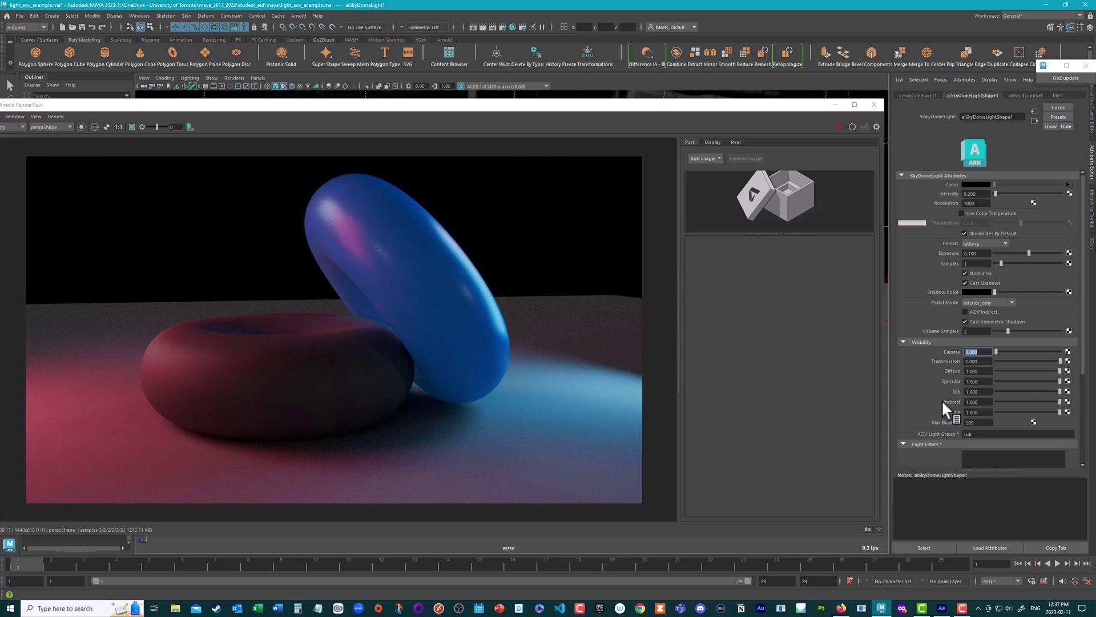
{"action": "left_click_drag", "start_coordinate": [556, 100], "coordinate": [618, 97]}
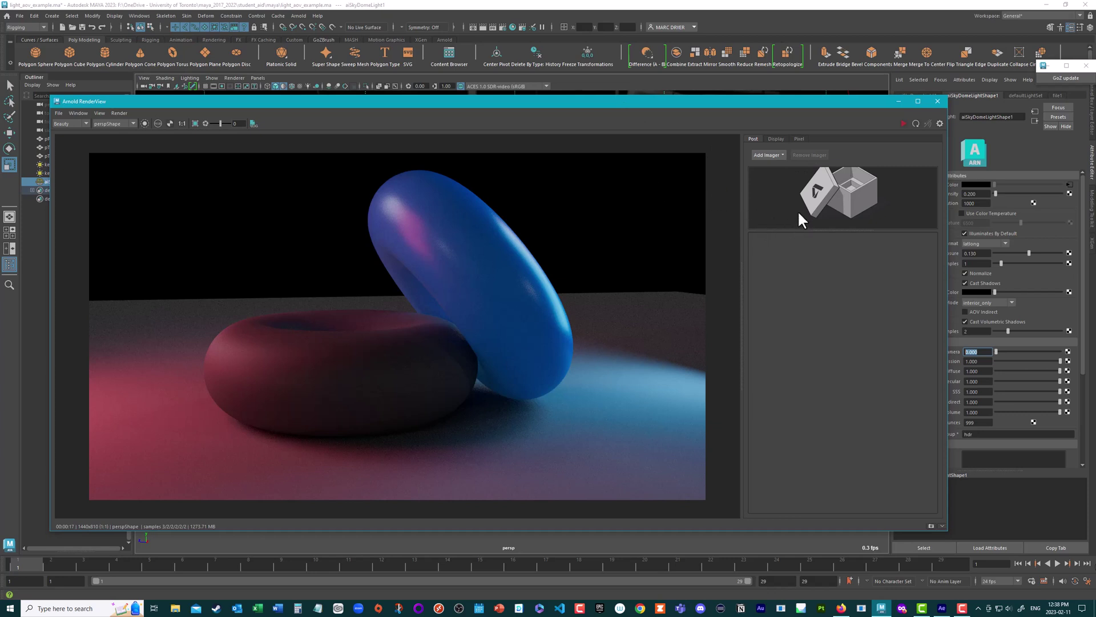
- Add a Light Mixer imager to the render in the Arnold RenderView
{"action": "left_click", "coordinate": [769, 155]}
{"action": "left_click", "coordinate": [923, 138]}
{"action": "left_click", "coordinate": [940, 123]}
{"action": "left_click", "coordinate": [939, 123]}
{"action": "left_click", "coordinate": [767, 156]}
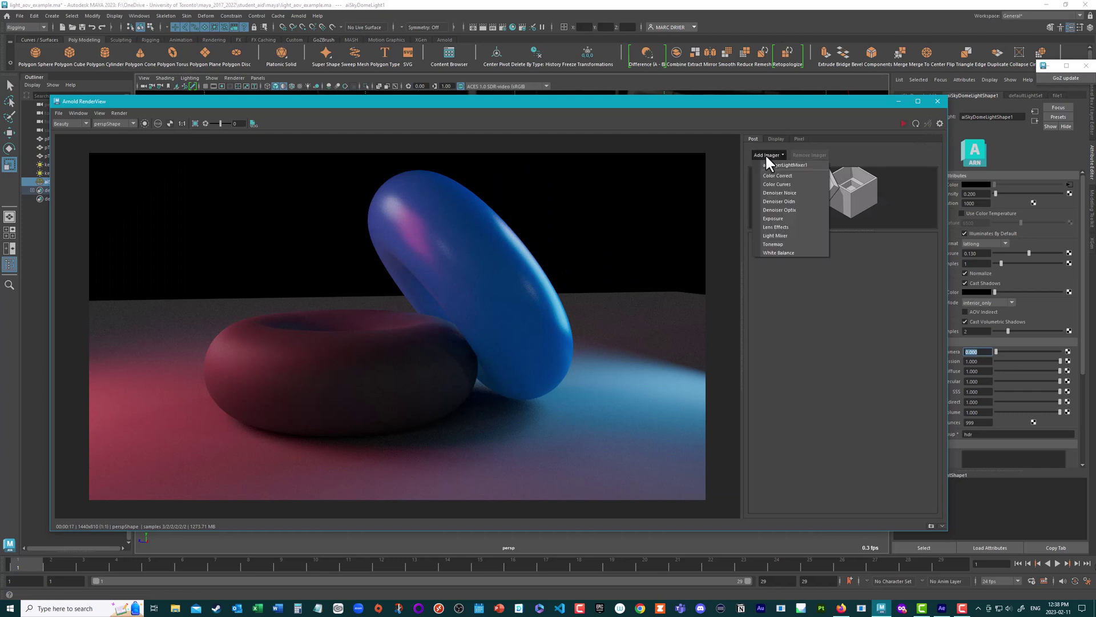
{"action": "left_click", "coordinate": [768, 235]}
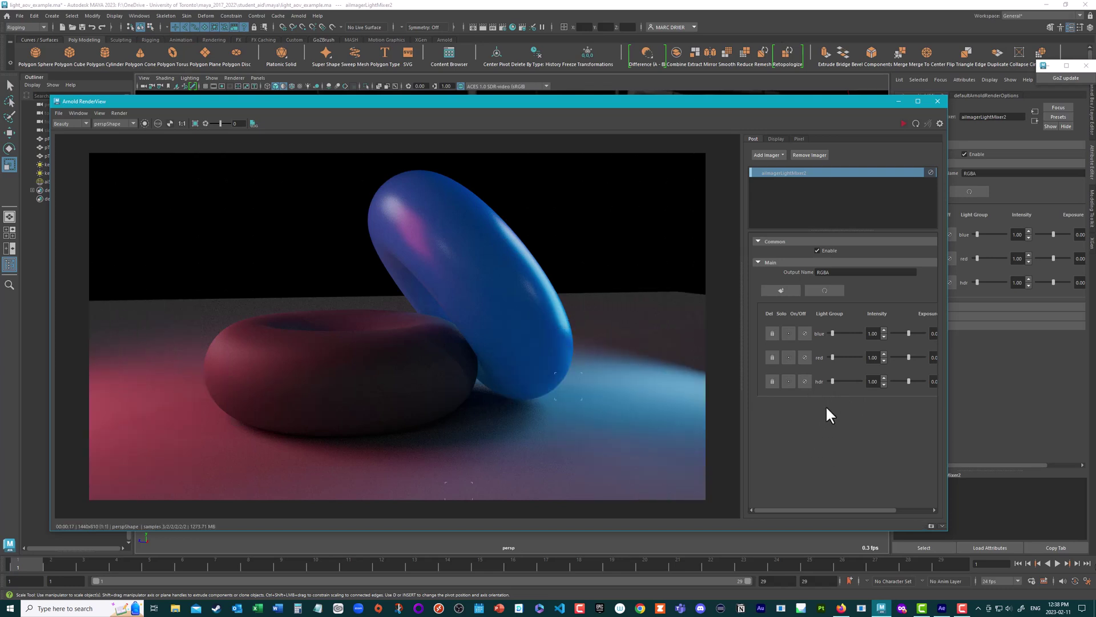
- Set the hdr light group's intensity to 1.23 and exposure to 0.20 in the light mixer
{"action": "mouse_move", "coordinate": [833, 380]}
{"action": "left_mouse_down"}
{"action": "mouse_move", "coordinate": [847, 381]}
{"action": "mouse_move", "coordinate": [834, 381]}
{"action": "left_mouse_up"}
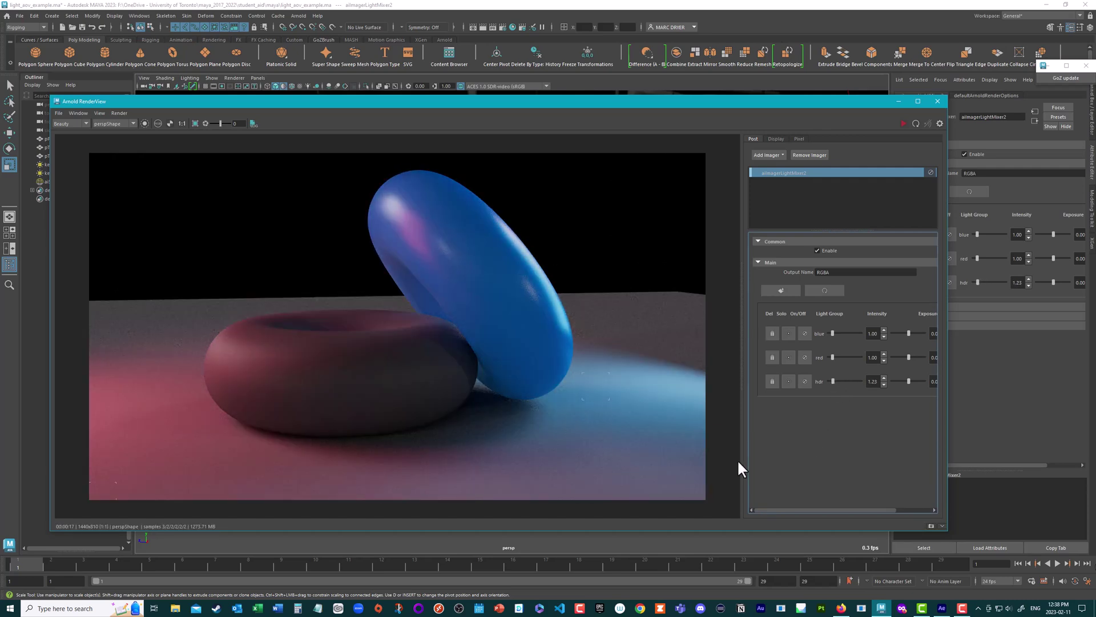
{"action": "left_click_drag", "start_coordinate": [738, 457], "coordinate": [693, 453]}
{"action": "left_click_drag", "start_coordinate": [860, 380], "coordinate": [862, 379]}
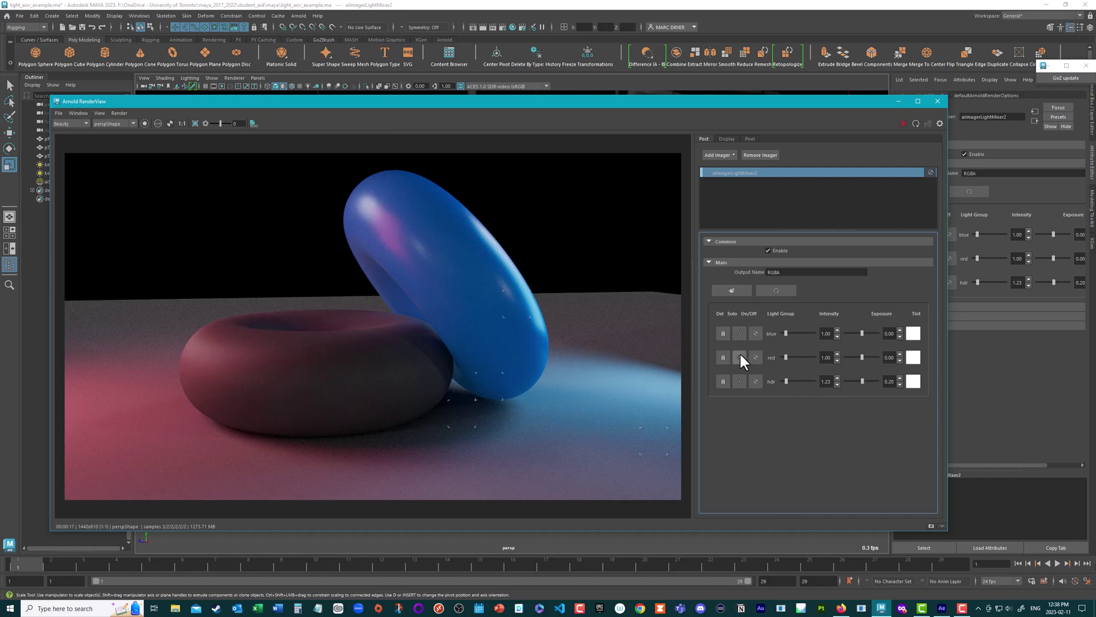
- Set the red light group's intensity to 3.70 and the blue group's to 6.15, and toggle the blue group off and on
{"action": "left_click_drag", "start_coordinate": [786, 355], "coordinate": [801, 331]}
{"action": "left_click", "coordinate": [756, 332]}
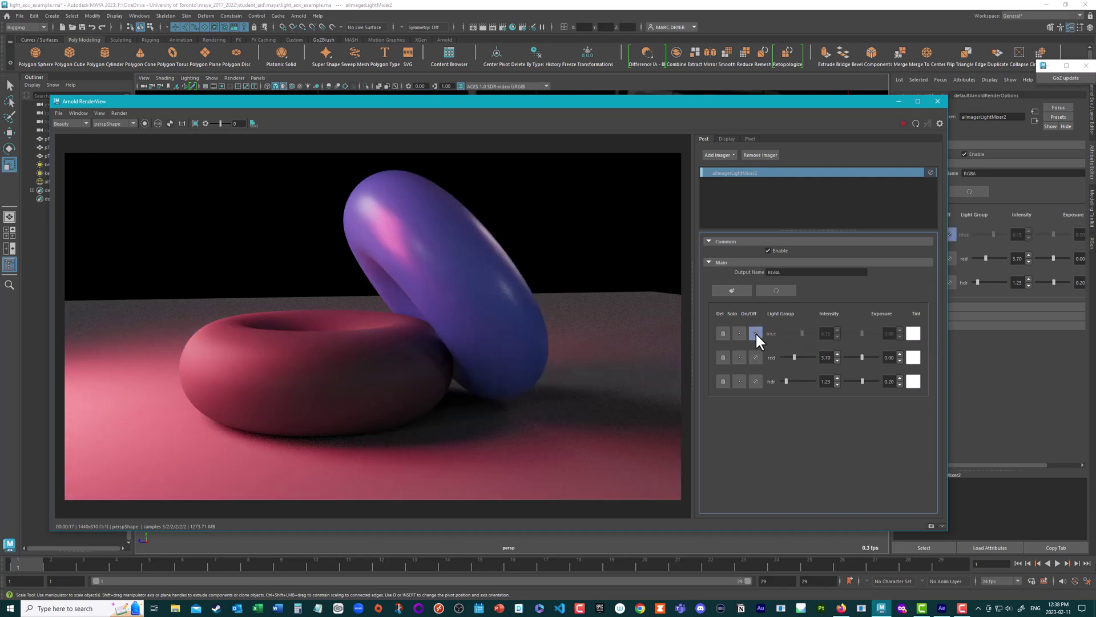
{"action": "left_click", "coordinate": [755, 332]}
- Solo the blue, red and hdr light groups one at a time in the light mixer to examine each light's contribution
{"action": "left_click", "coordinate": [740, 333]}
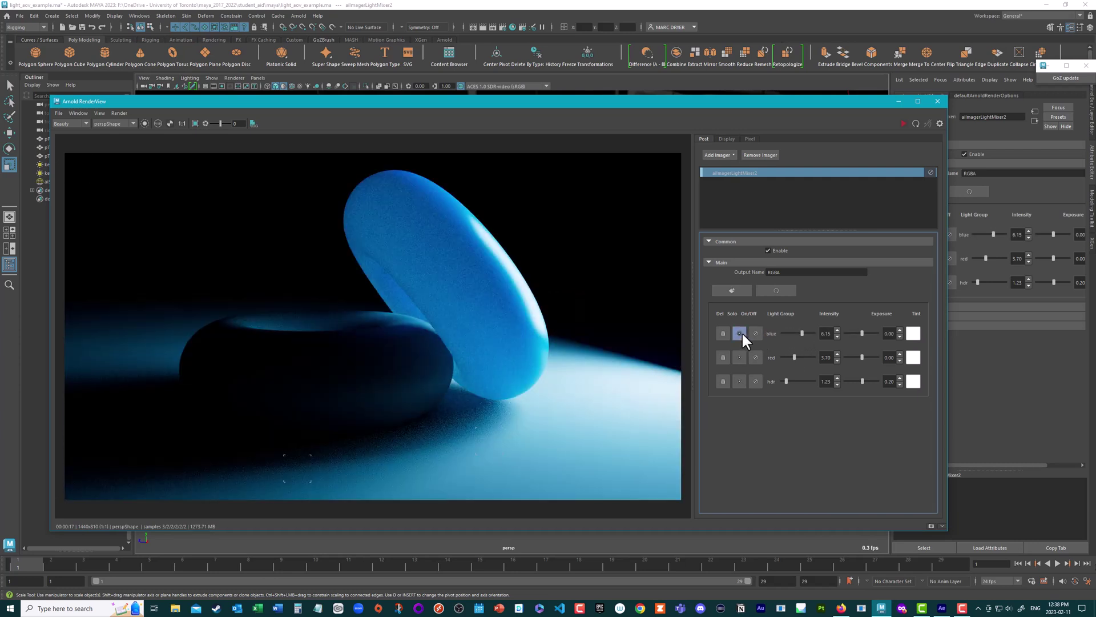
{"action": "left_click", "coordinate": [741, 332]}
{"action": "left_click", "coordinate": [739, 357]}
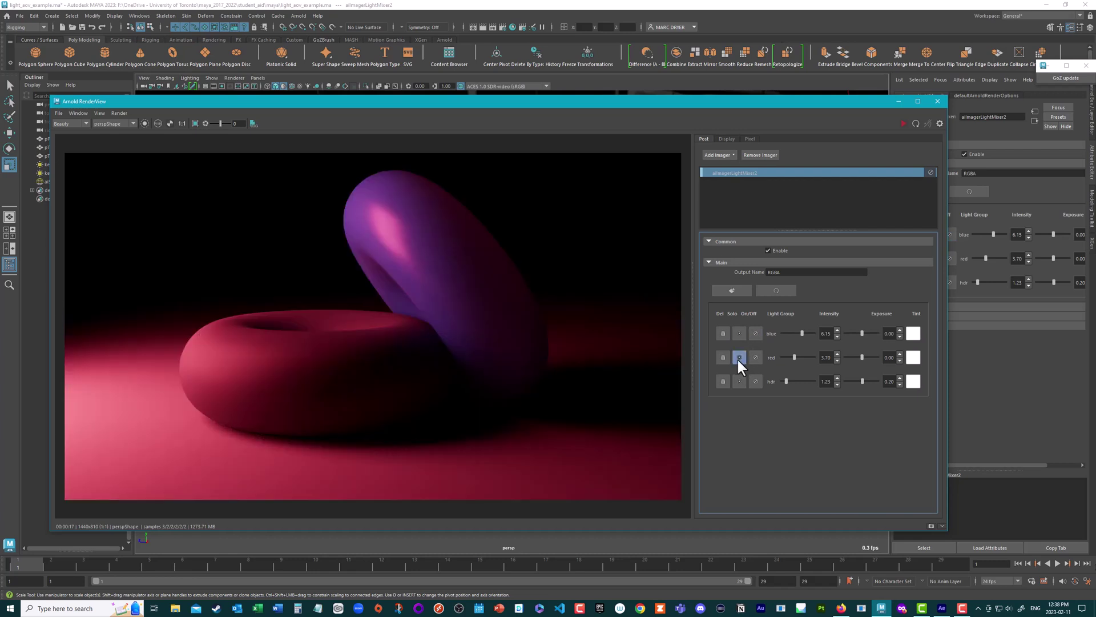
{"action": "left_click", "coordinate": [738, 357]}
{"action": "left_click", "coordinate": [739, 381]}
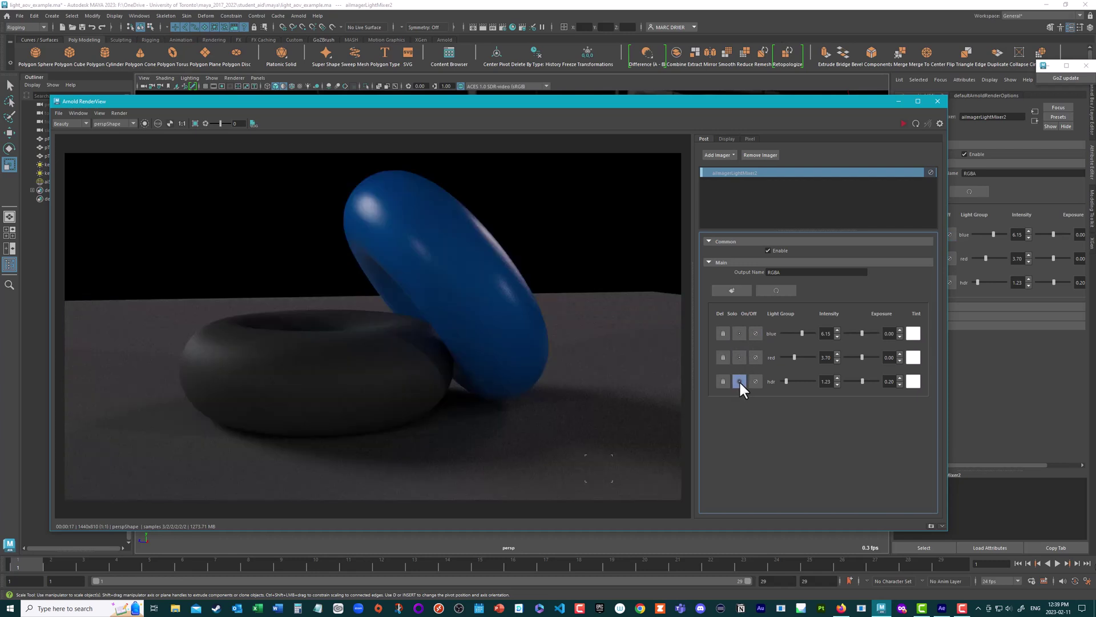
{"action": "left_click", "coordinate": [739, 379]}
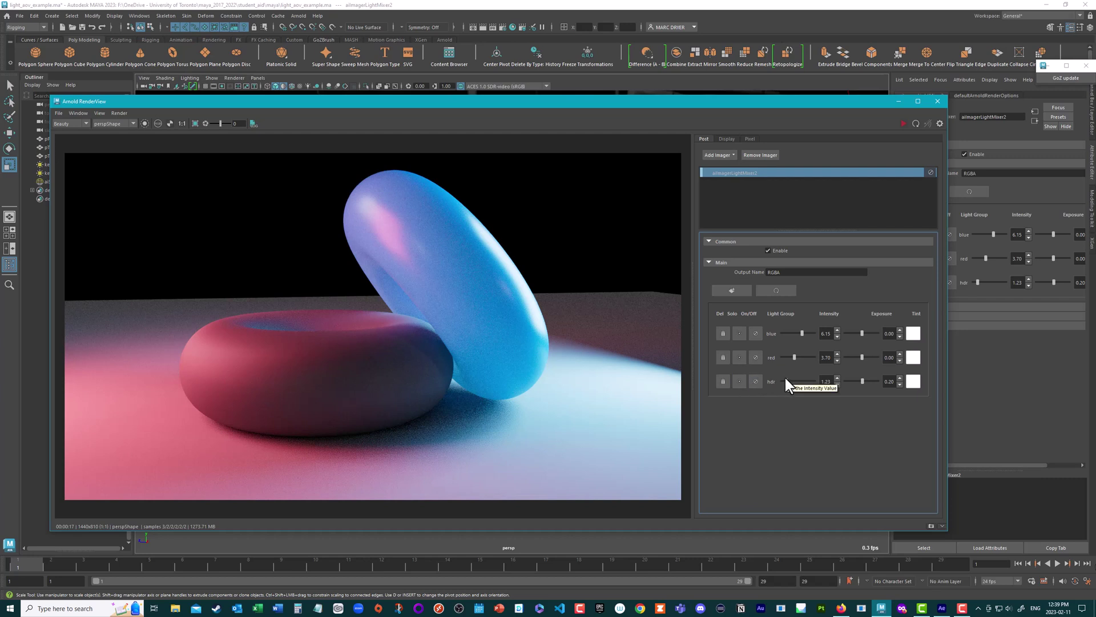
- Set the light group intensities to blue 1.75, red 2.00 and hdr 2.74, and close the Arnold RenderView
{"action": "left_click_drag", "start_coordinate": [786, 380], "coordinate": [787, 332]}
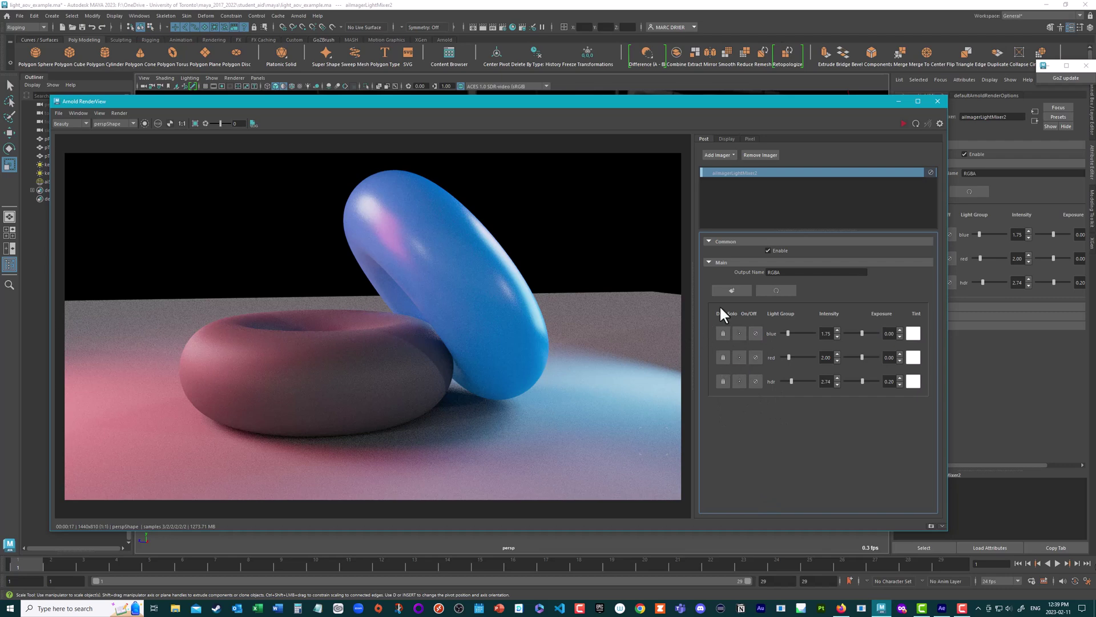
{"action": "left_click", "coordinate": [936, 101]}
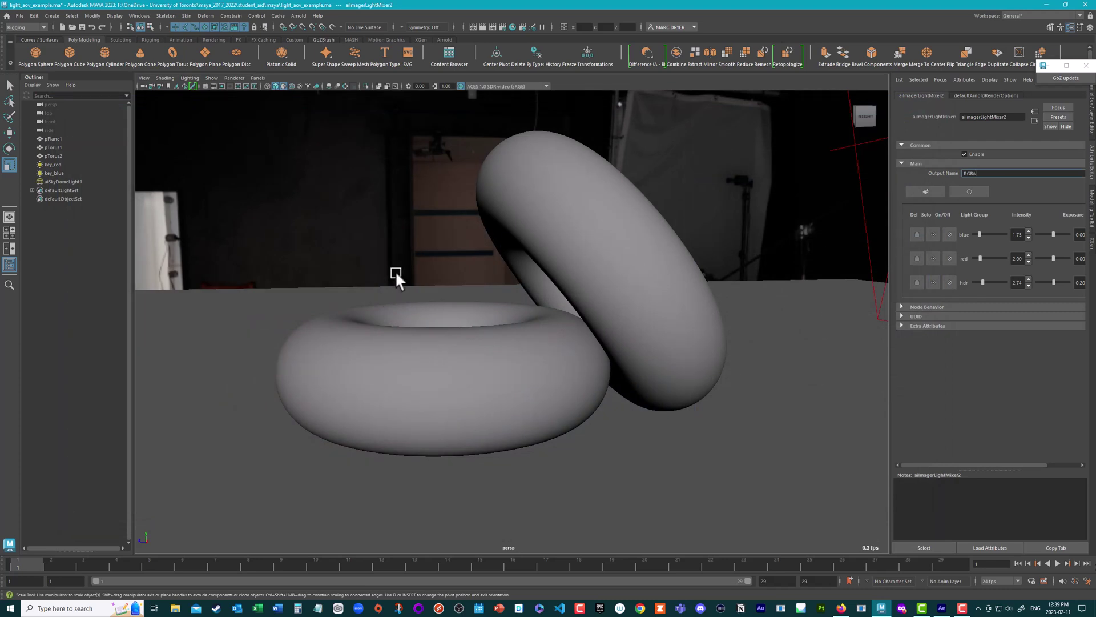
- Select the sky dome light and examine its AOV Light Group name
{"action": "left_click", "coordinate": [365, 194]}
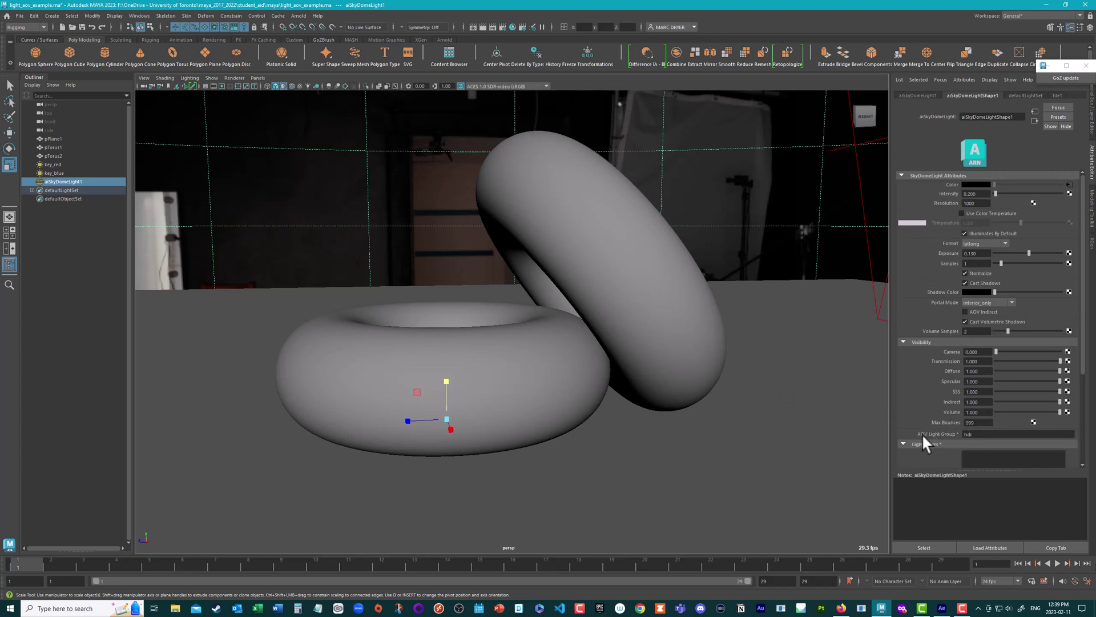
{"action": "left_click", "coordinate": [973, 434]}
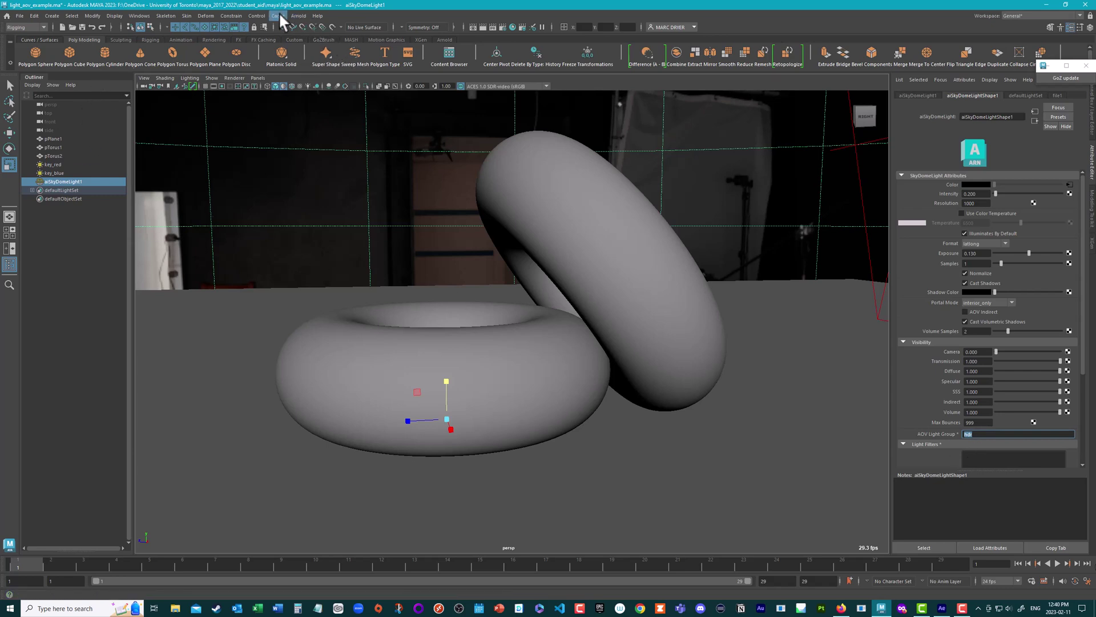
- Create an Arnold area light, examine its AOV Light Group setting, and delete the light
{"action": "left_click", "coordinate": [299, 16]}
{"action": "mouse_move", "coordinate": [307, 61]}
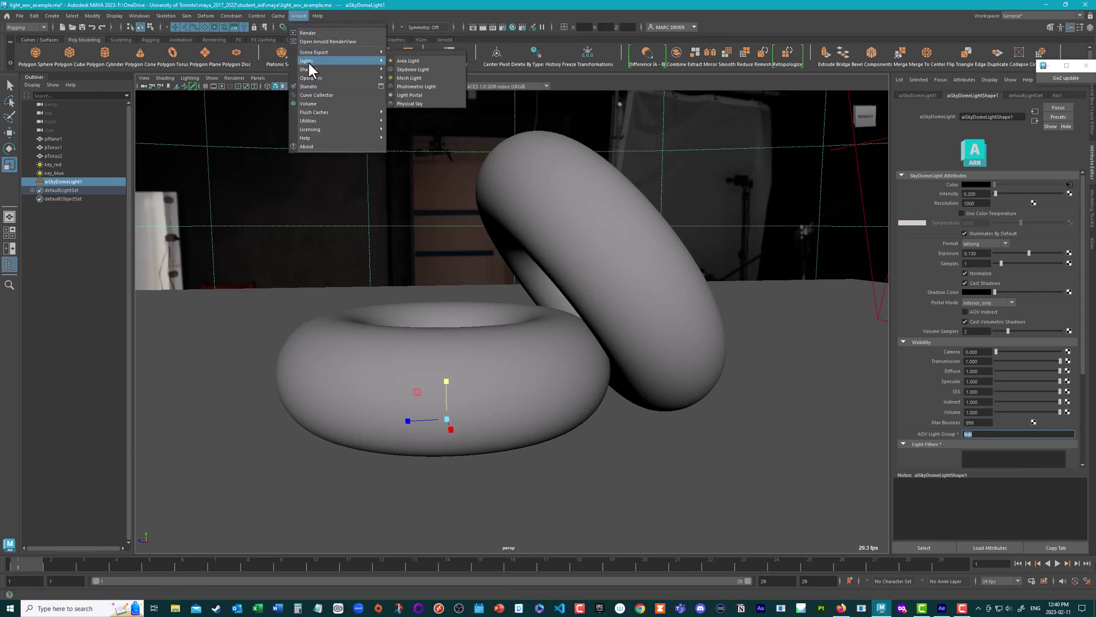
{"action": "left_click", "coordinate": [392, 62]}
{"action": "scroll", "coordinate": [934, 410], "scroll_direction": "down", "scroll_amount": 3}
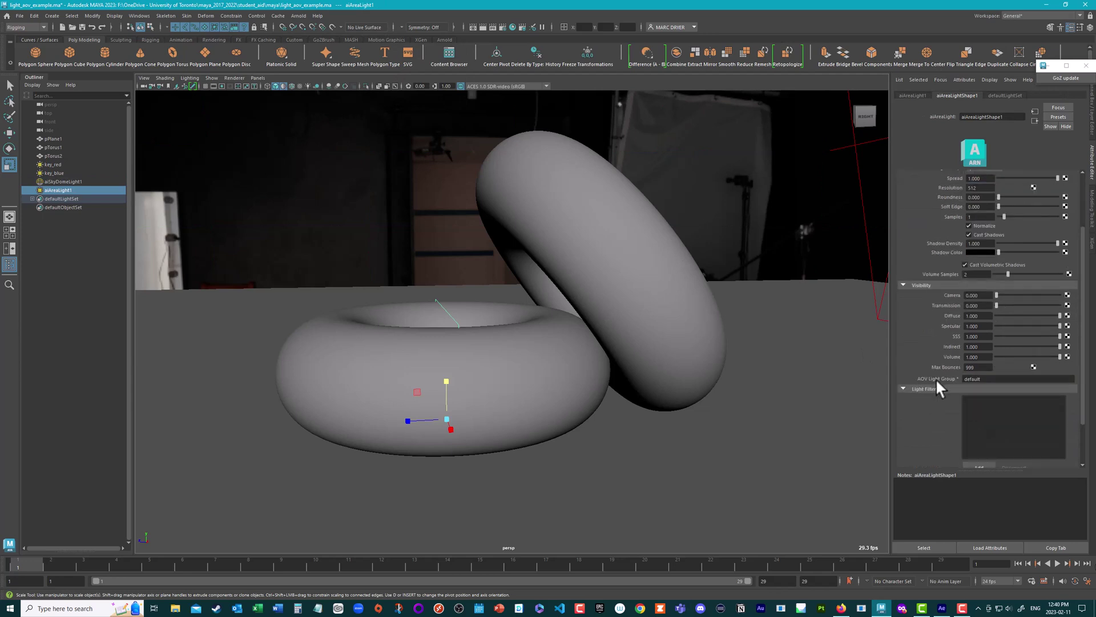
{"action": "left_click", "coordinate": [962, 378]}
{"action": "key", "text": "Delete"}
- Check the AOV Light Group names of the sky dome light, key_red and key_blue, ending with the floor plane selected
{"action": "left_click", "coordinate": [41, 182]}
{"action": "left_click", "coordinate": [1030, 435]}
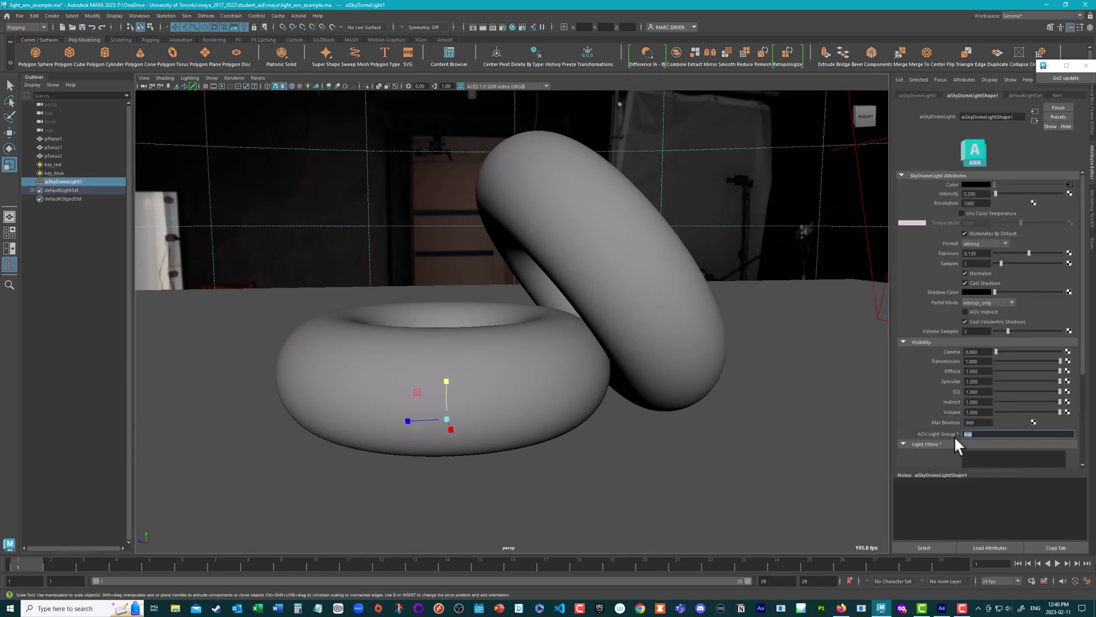
{"action": "right_click_drag", "start_coordinate": [501, 220], "coordinate": [289, 202], "text": "alt"}
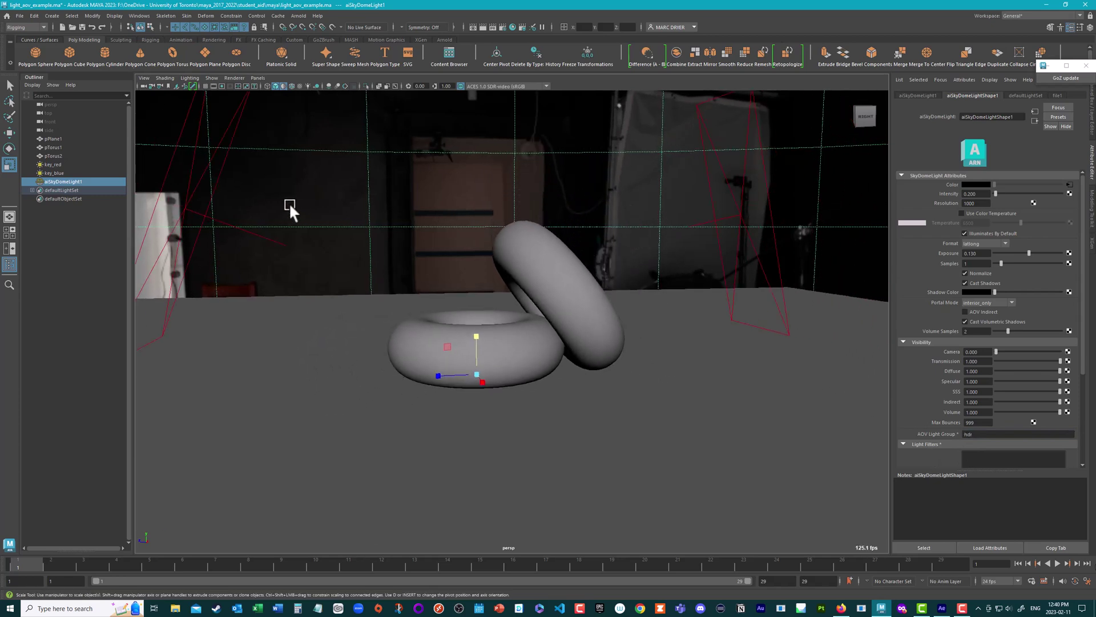
{"action": "left_click", "coordinate": [198, 180]}
{"action": "left_click", "coordinate": [978, 379]}
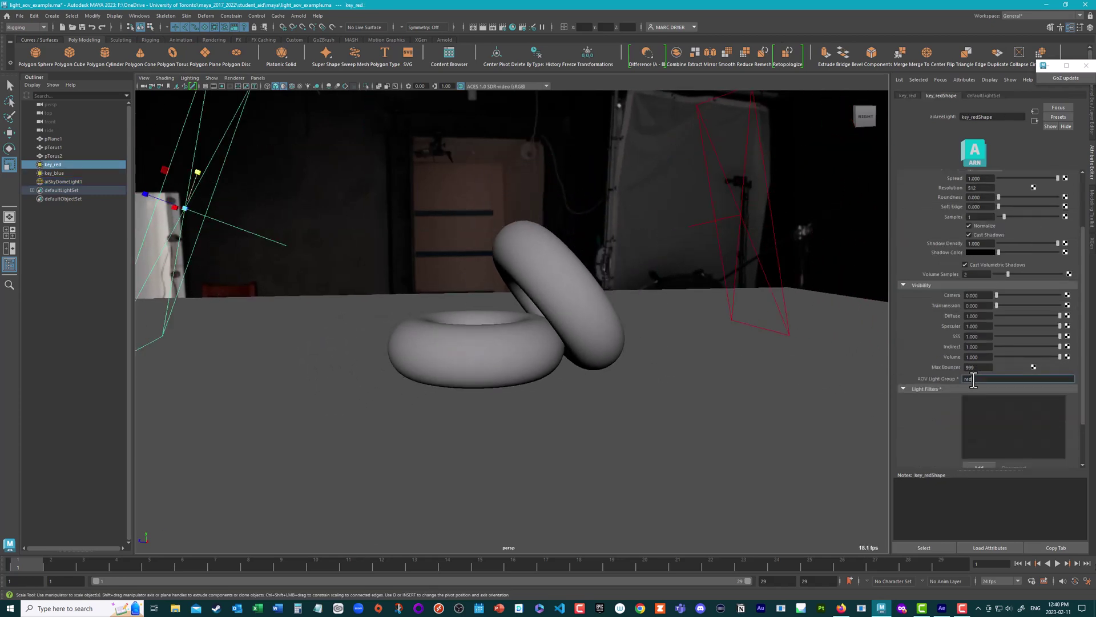
{"action": "left_click", "coordinate": [740, 218]}
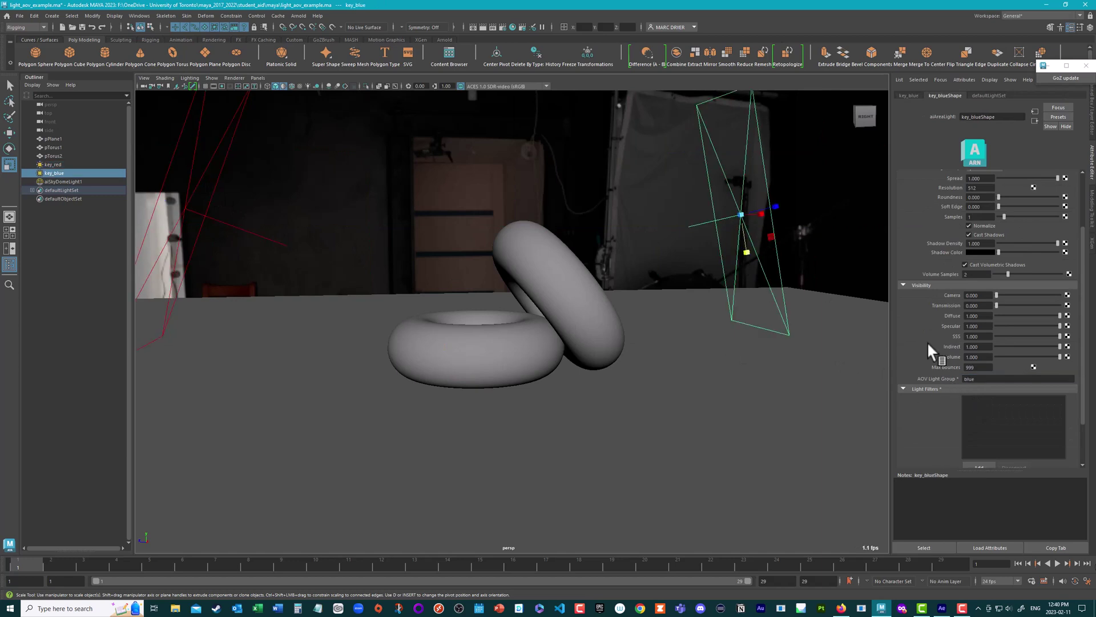
{"action": "left_click_drag", "start_coordinate": [982, 378], "coordinate": [949, 380]}
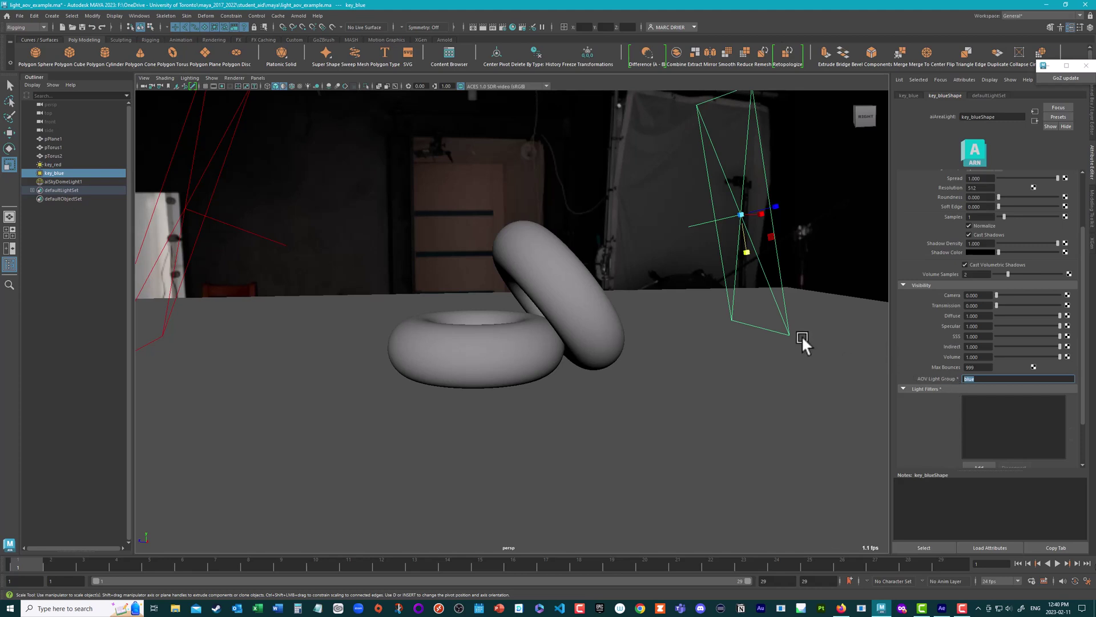
{"action": "left_click", "coordinate": [755, 360]}
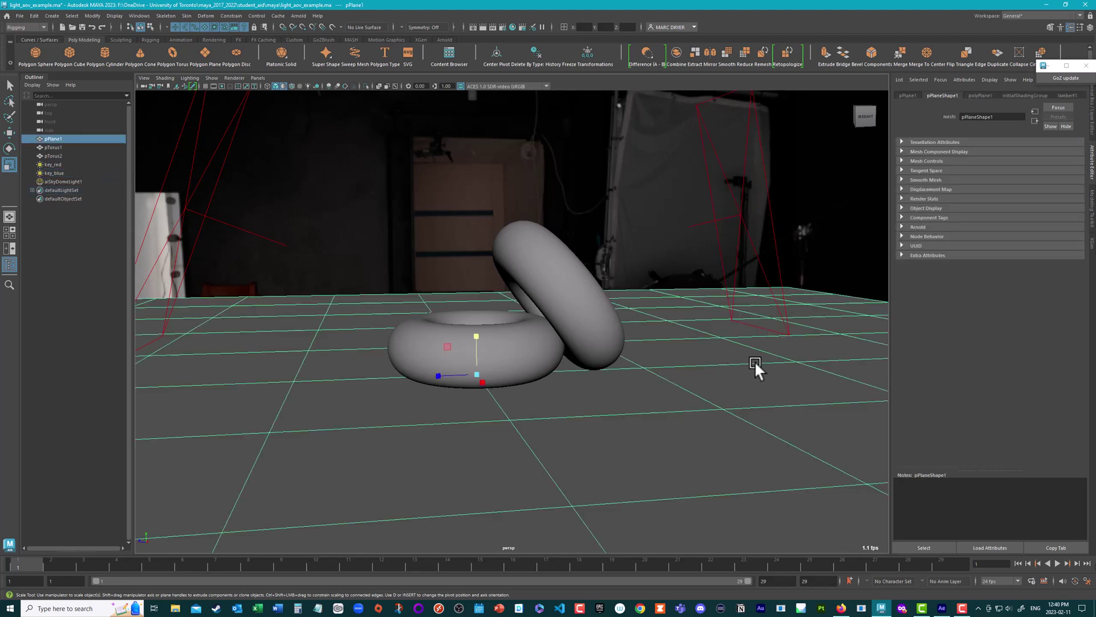
{"action": "scroll", "coordinate": [755, 361], "scroll_direction": "up", "scroll_amount": 4}
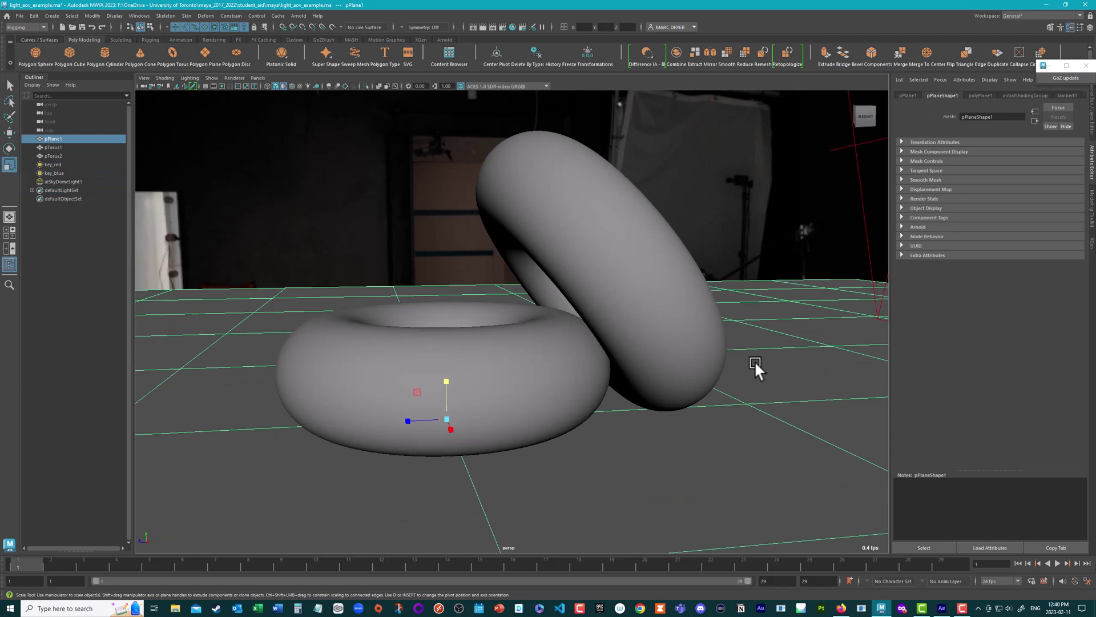
- Reopen the Arnold RenderView, set the light group intensities to blue 3.97, red 3.50 and hdr 3.79, and close it
{"action": "left_click", "coordinate": [299, 15]}
{"action": "left_click", "coordinate": [304, 41]}
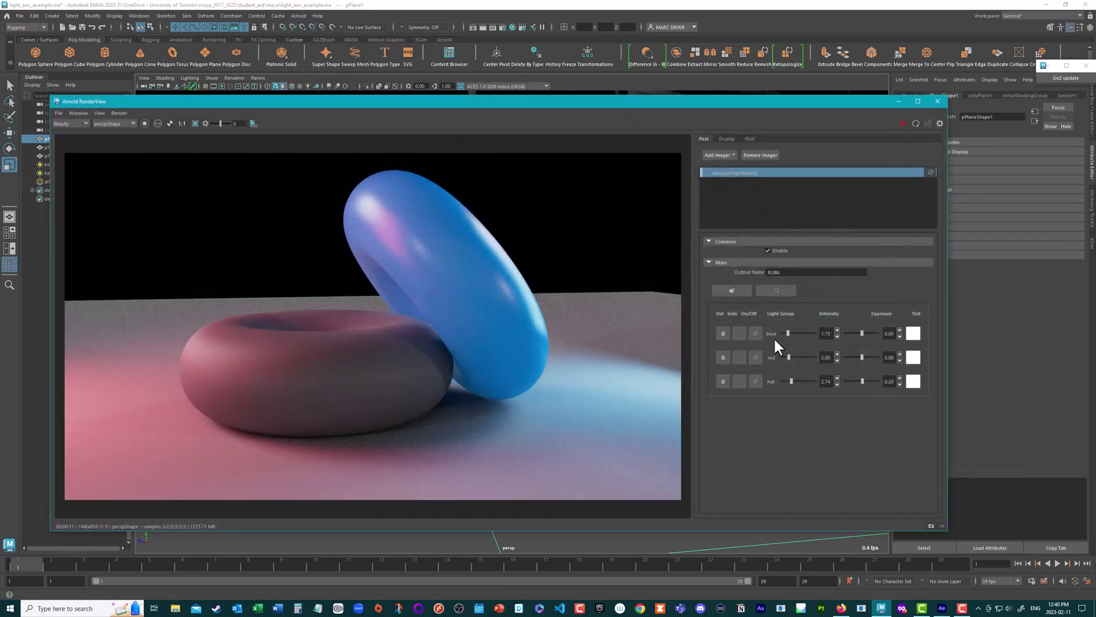
{"action": "left_click_drag", "start_coordinate": [788, 333], "coordinate": [792, 335]}
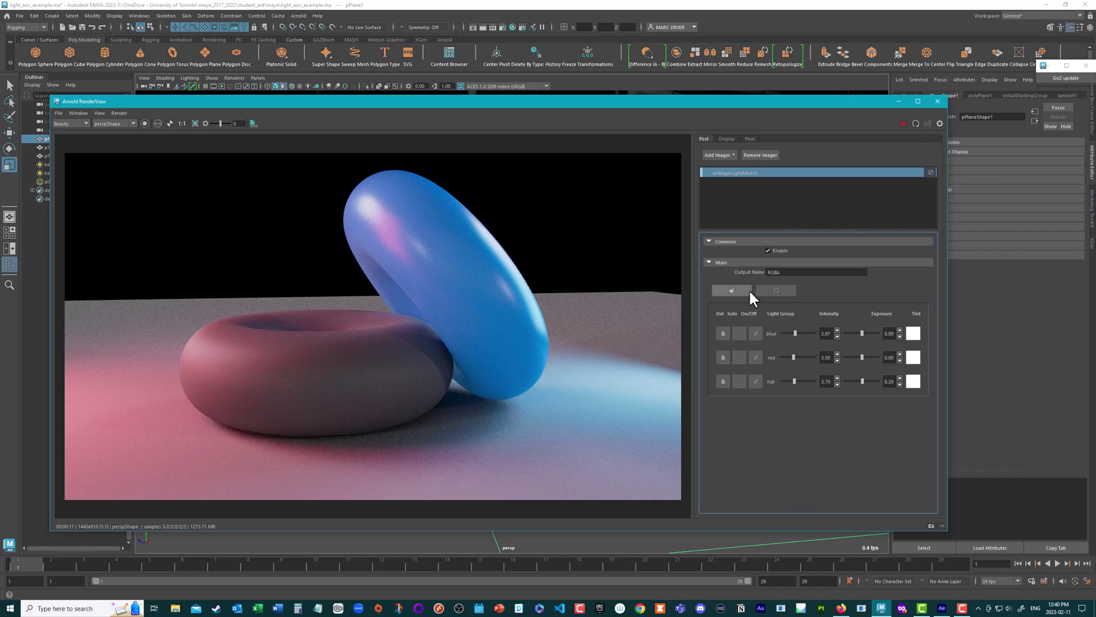
{"action": "left_click", "coordinate": [938, 101]}
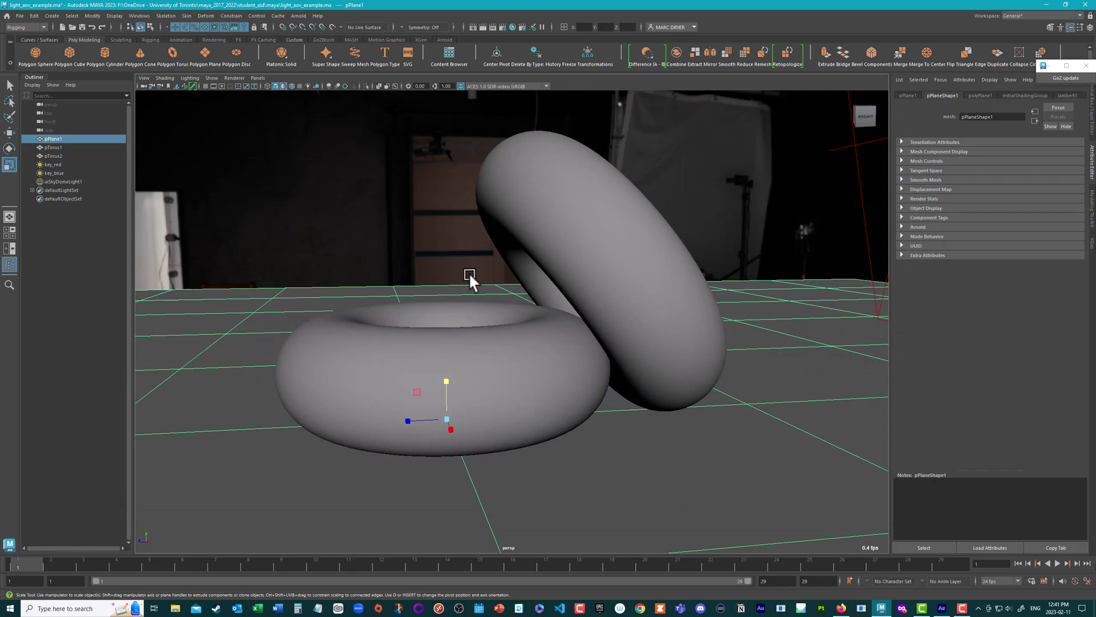
- Open the Render Settings and choose exr as the image format in the common file output options
{"action": "left_click", "coordinate": [502, 27]}
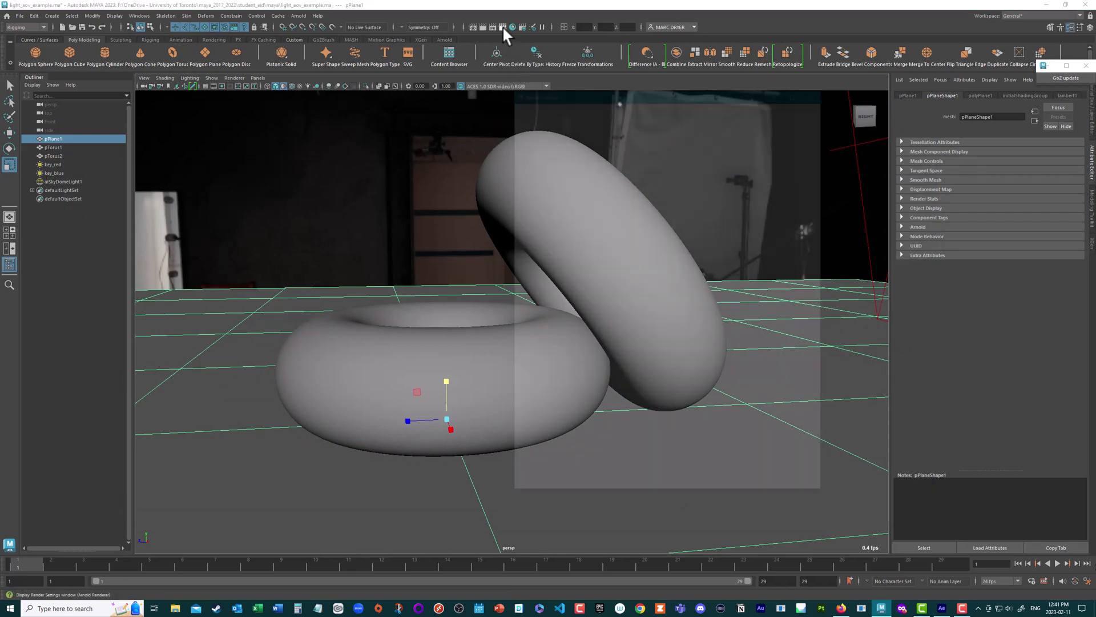
{"action": "left_click", "coordinate": [501, 162]}
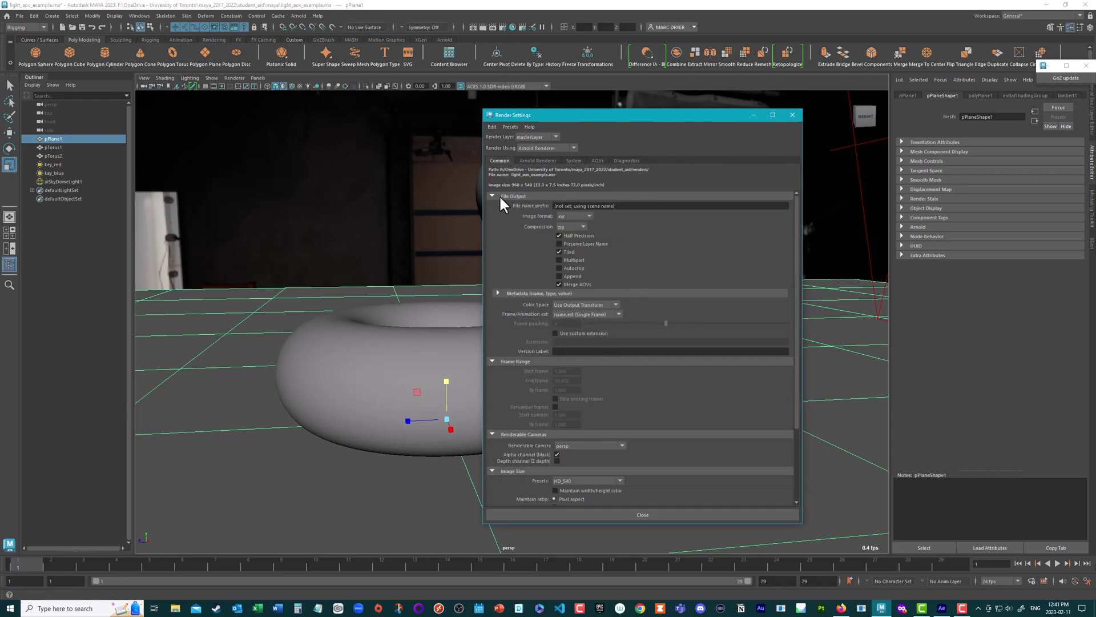
{"action": "left_click", "coordinate": [575, 216]}
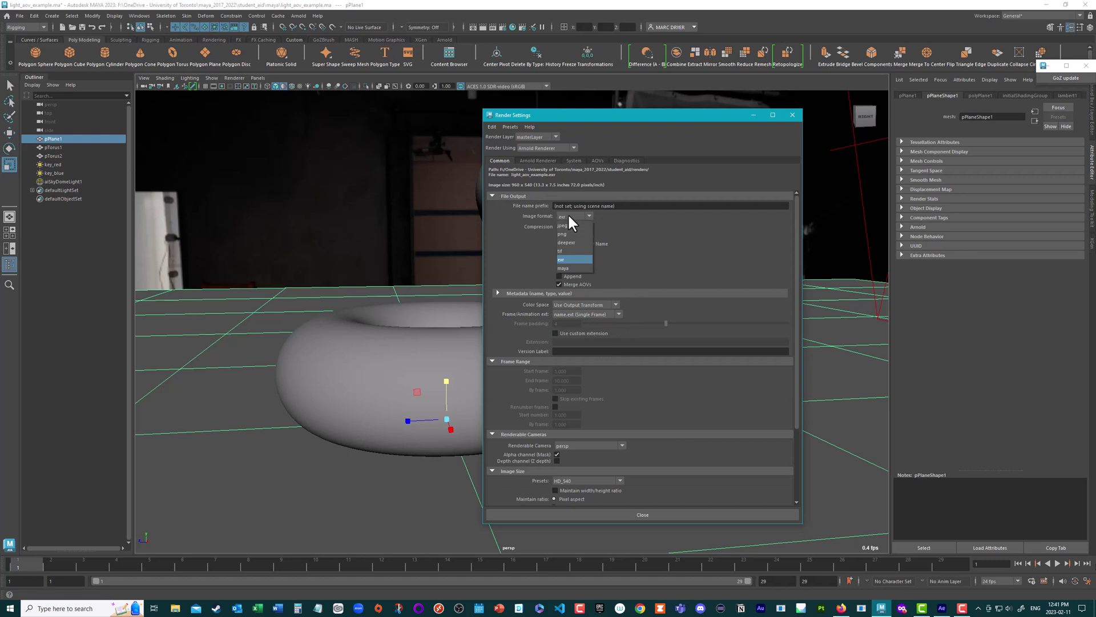
{"action": "left_click", "coordinate": [555, 258]}
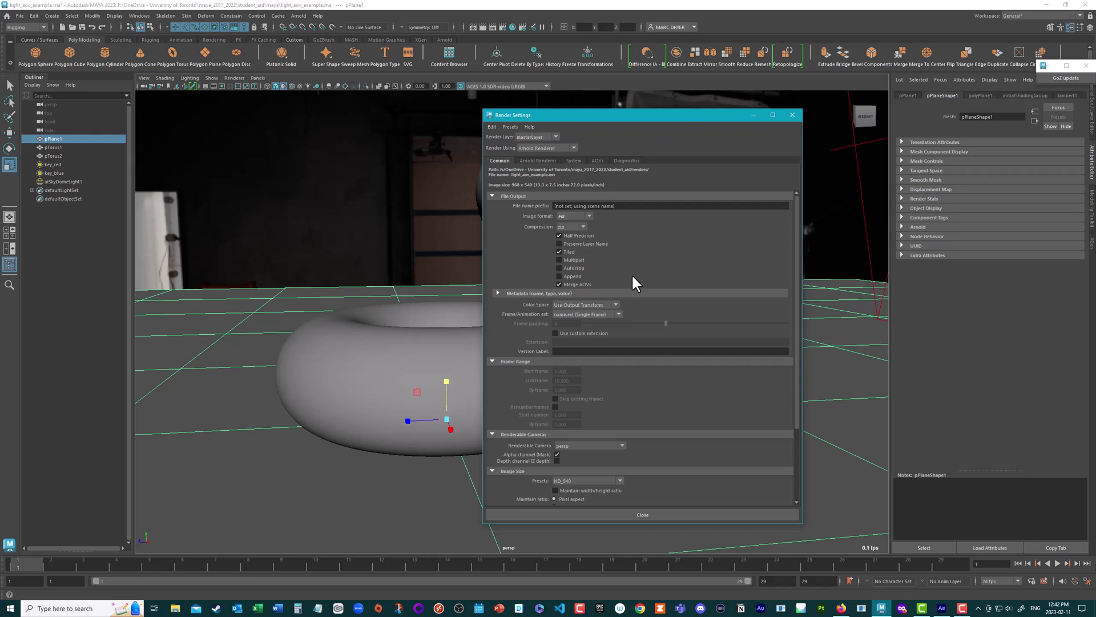
- Check the renderable camera and image size preset options in the Render Settings
{"action": "scroll", "coordinate": [677, 436], "scroll_direction": "down", "scroll_amount": 3}
{"action": "left_click", "coordinate": [571, 393]}
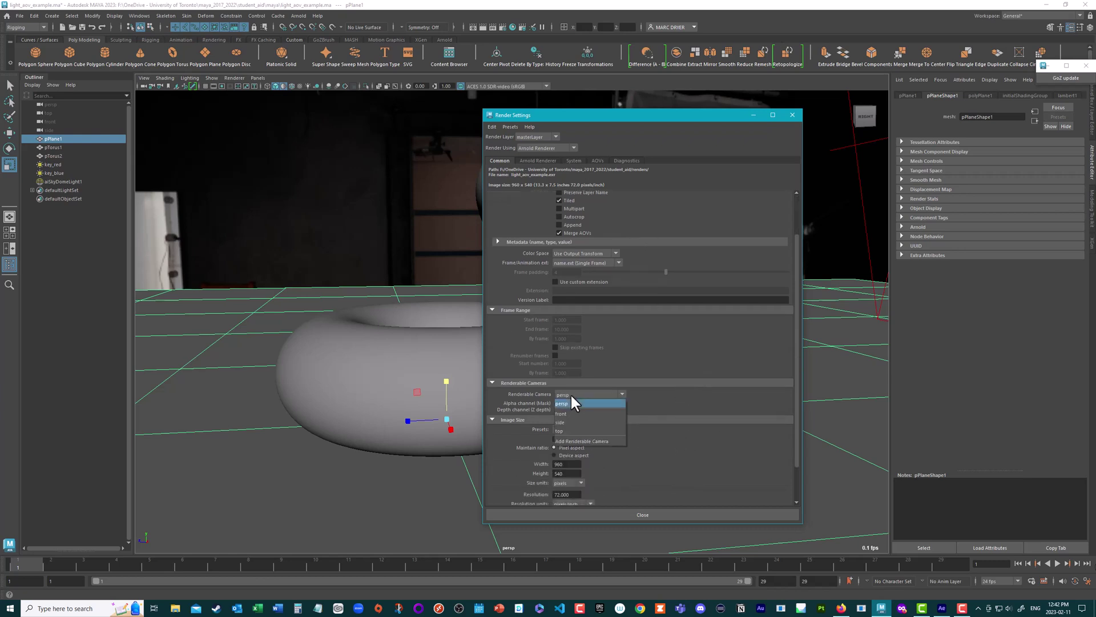
{"action": "left_click", "coordinate": [670, 398]}
{"action": "left_click", "coordinate": [564, 429]}
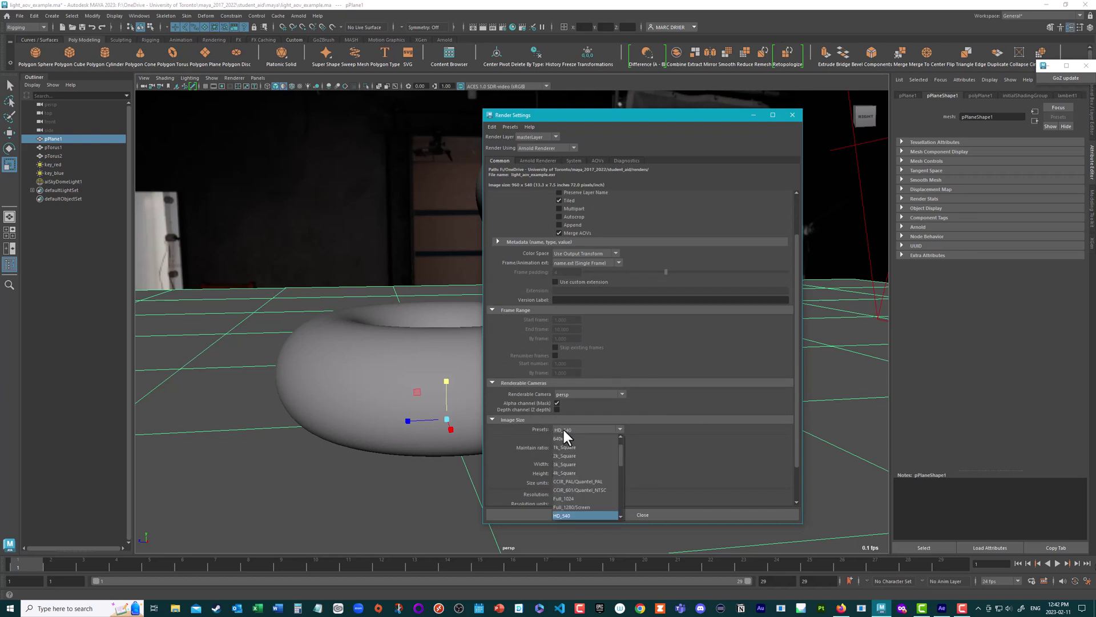
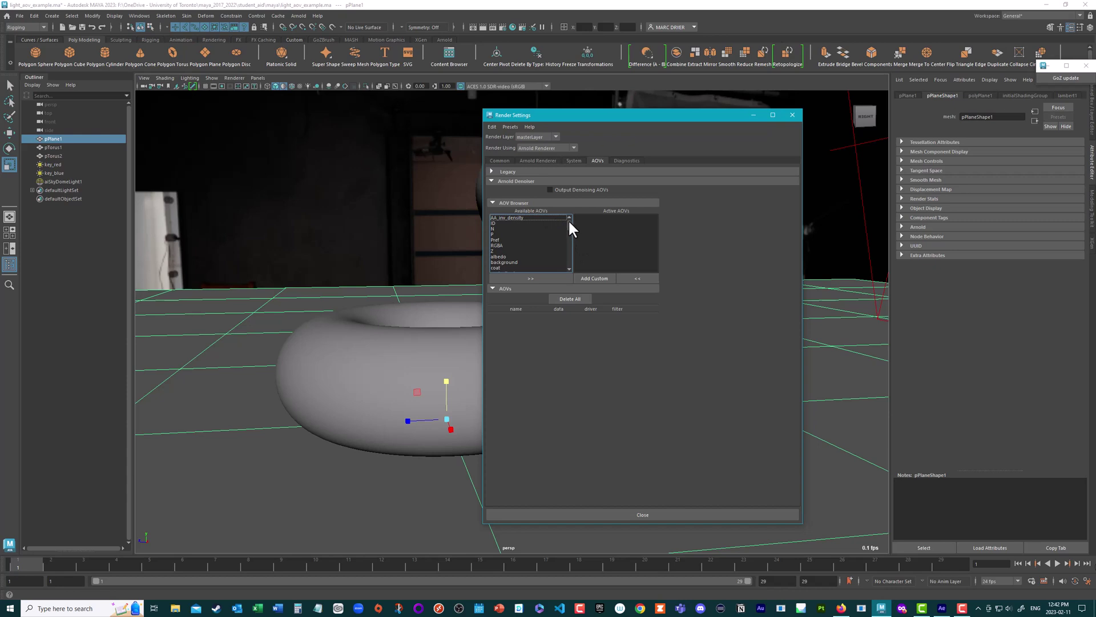
- Add a custom AOV named RGBA_hdr and compare its suffix with the sky dome light's AOV Light Group name
{"action": "scroll", "coordinate": [568, 222], "scroll_direction": "down", "scroll_amount": 12}
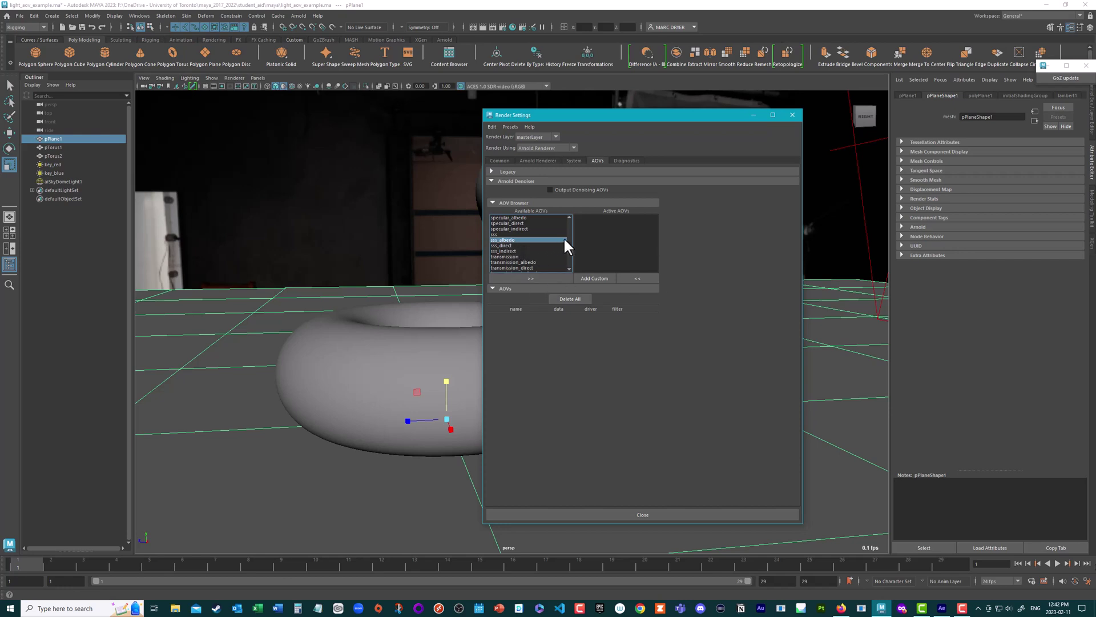
{"action": "left_click_drag", "start_coordinate": [568, 246], "coordinate": [568, 215]}
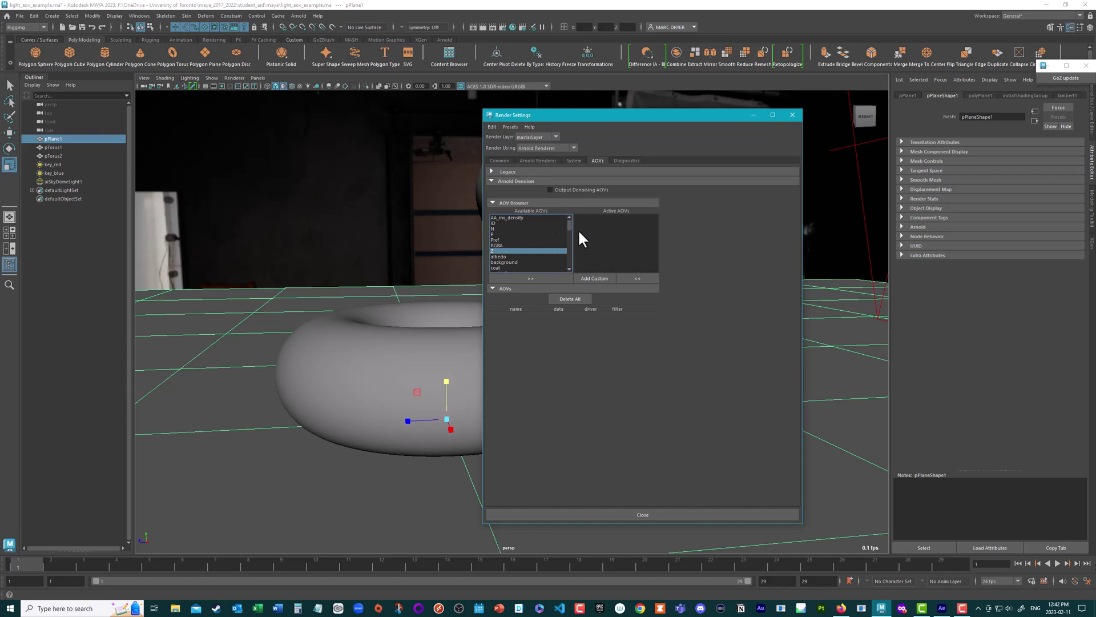
{"action": "left_click", "coordinate": [594, 278]}
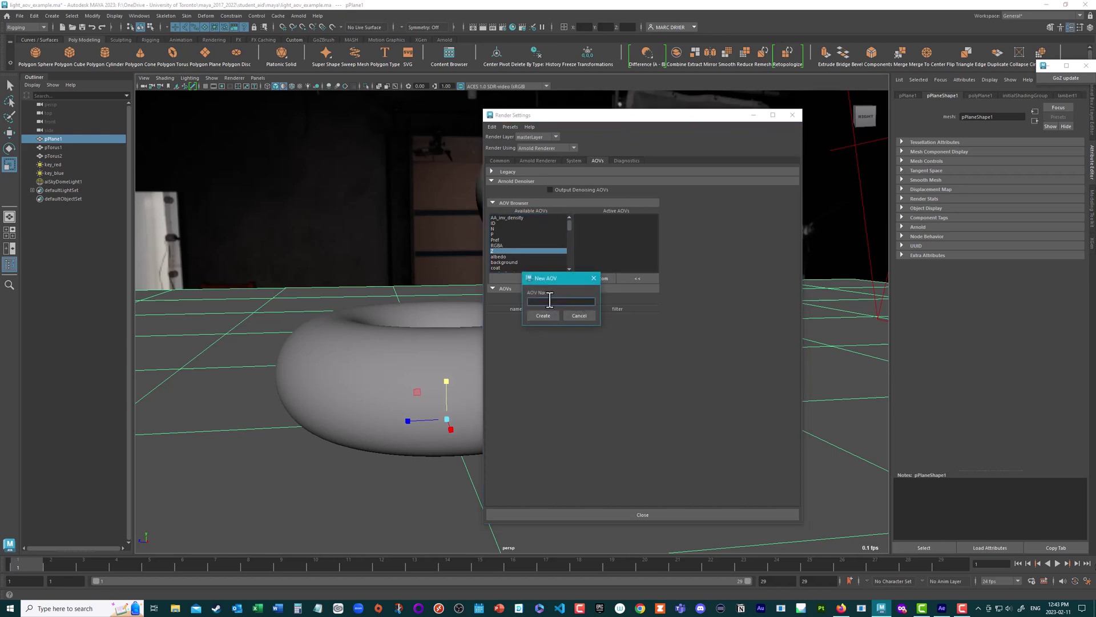
{"action": "type", "text": "RGBA_hdr"}
{"action": "left_click", "coordinate": [543, 316]}
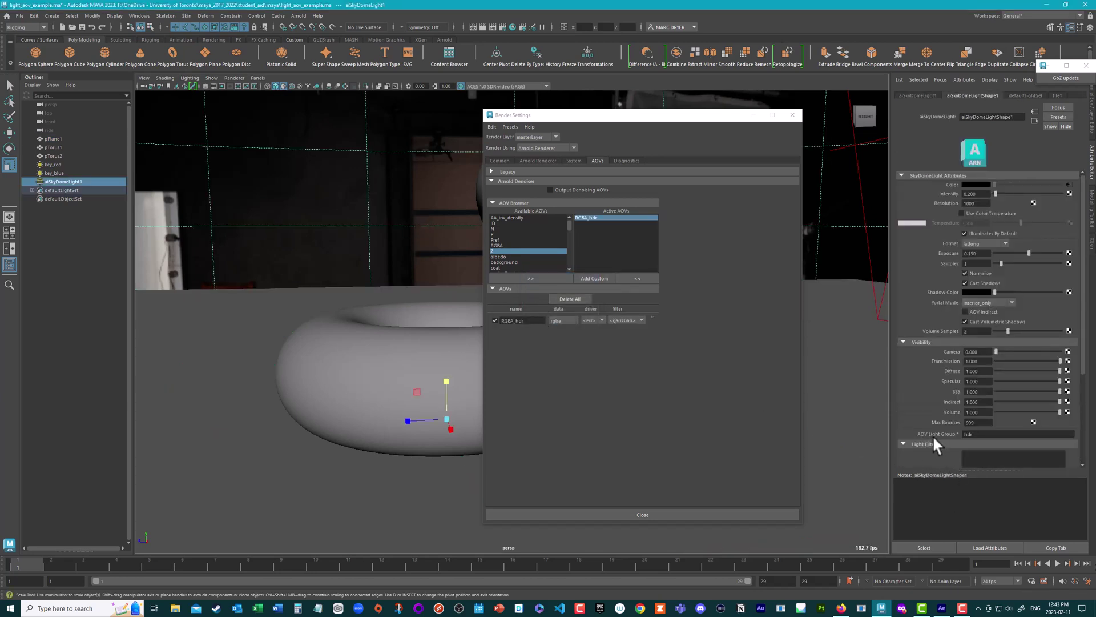
{"action": "double_click", "coordinate": [966, 435]}
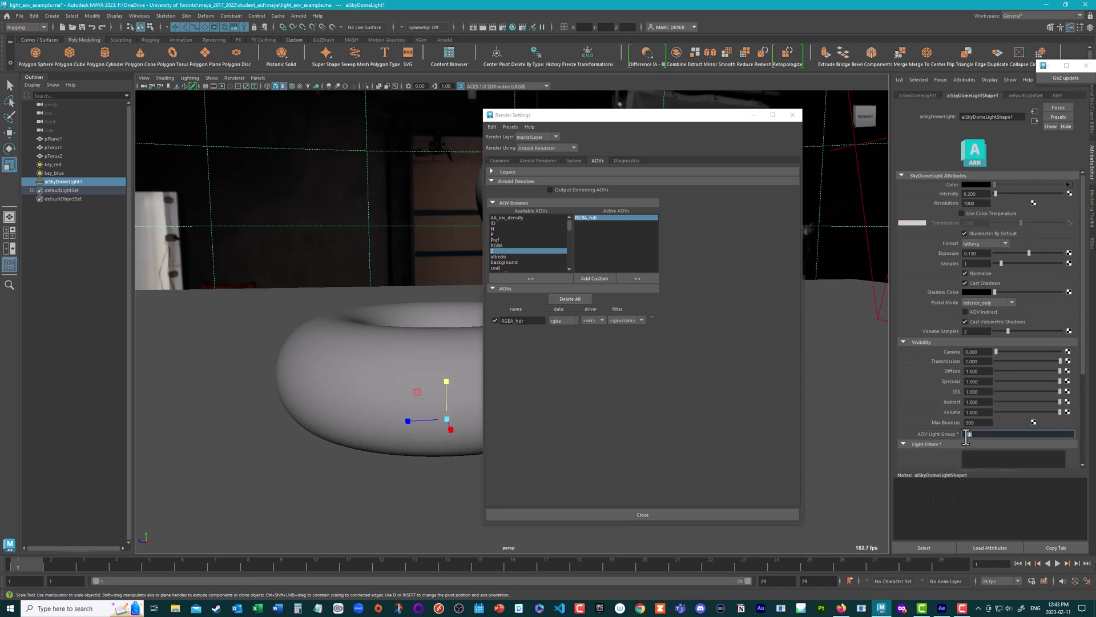
{"action": "left_click", "coordinate": [520, 334]}
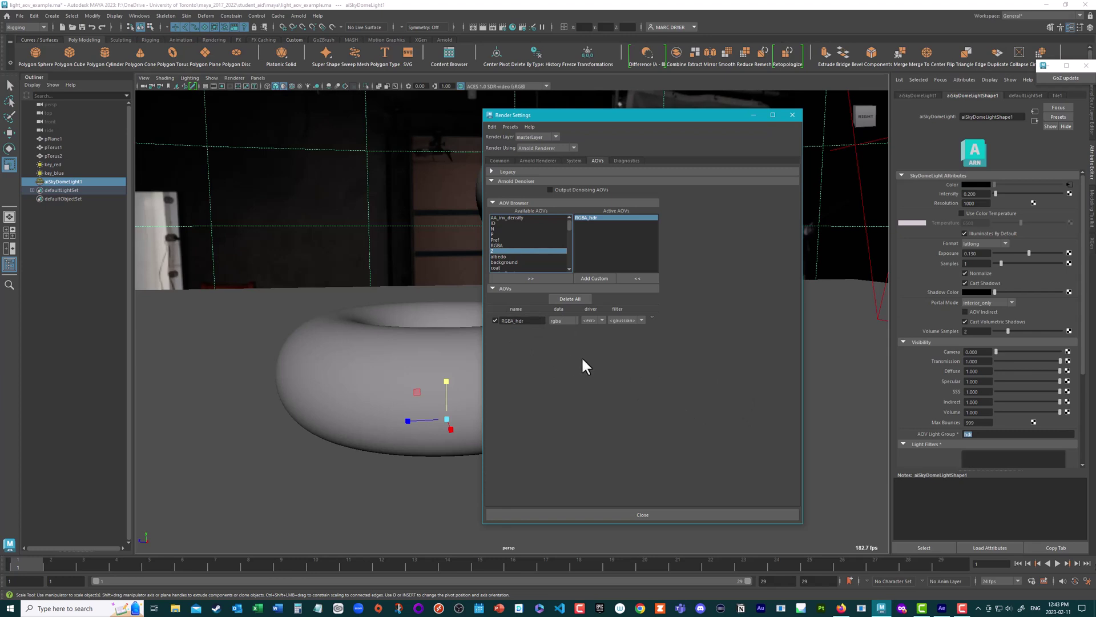
- Add two custom AOVs named RGBA_red and RGBA_blue alongside the hdr one
{"action": "left_click", "coordinate": [592, 279]}
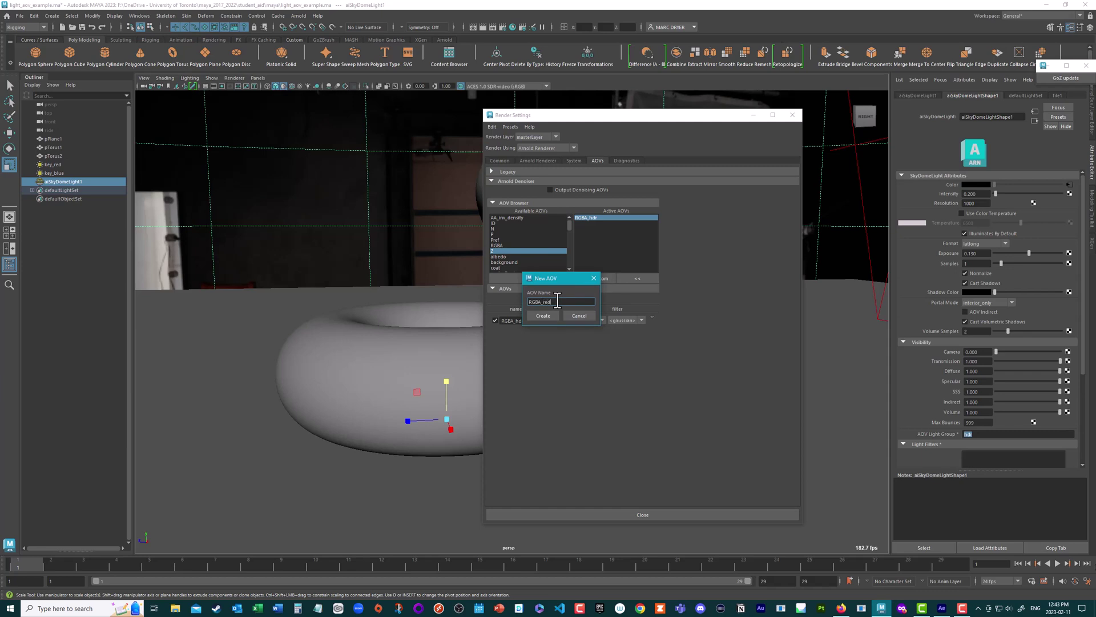
{"action": "left_click", "coordinate": [549, 313]}
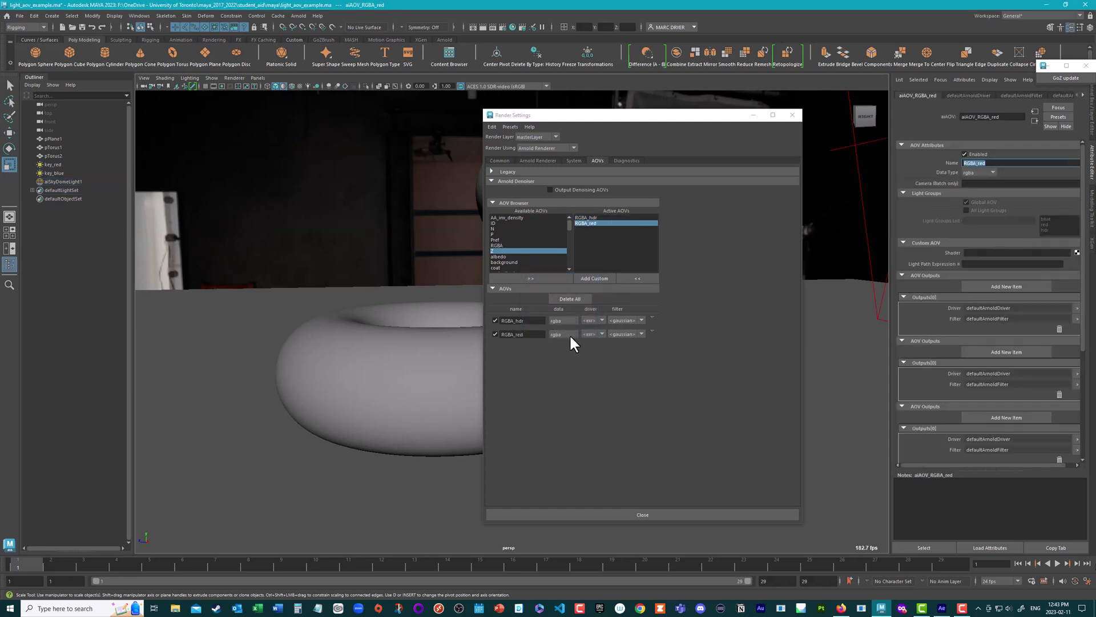
{"action": "left_click", "coordinate": [594, 278]}
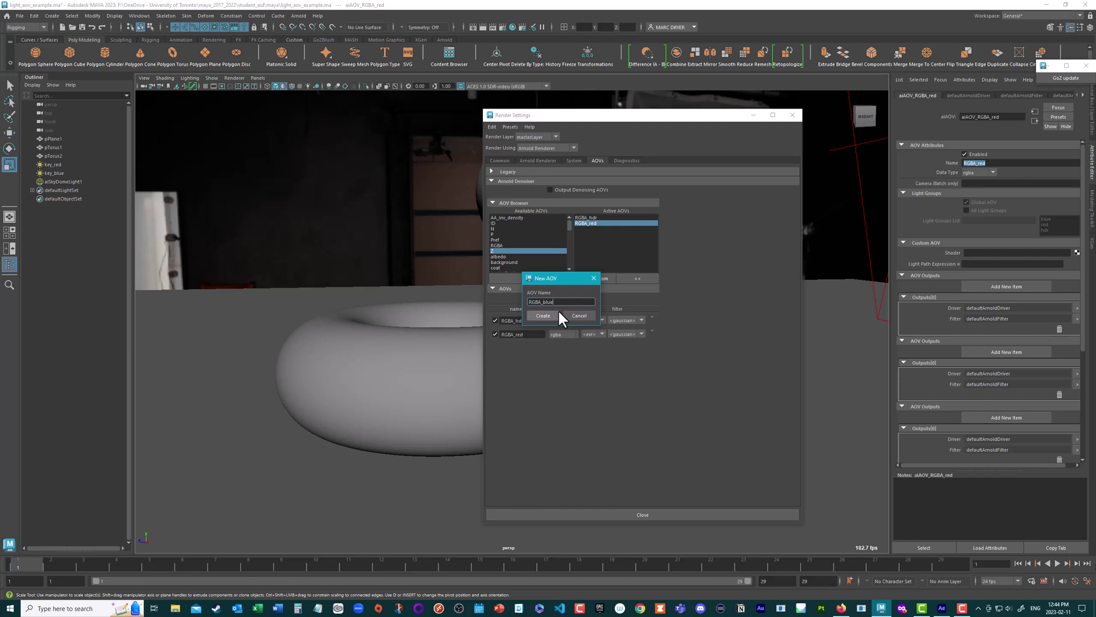
{"action": "key", "text": "Return"}
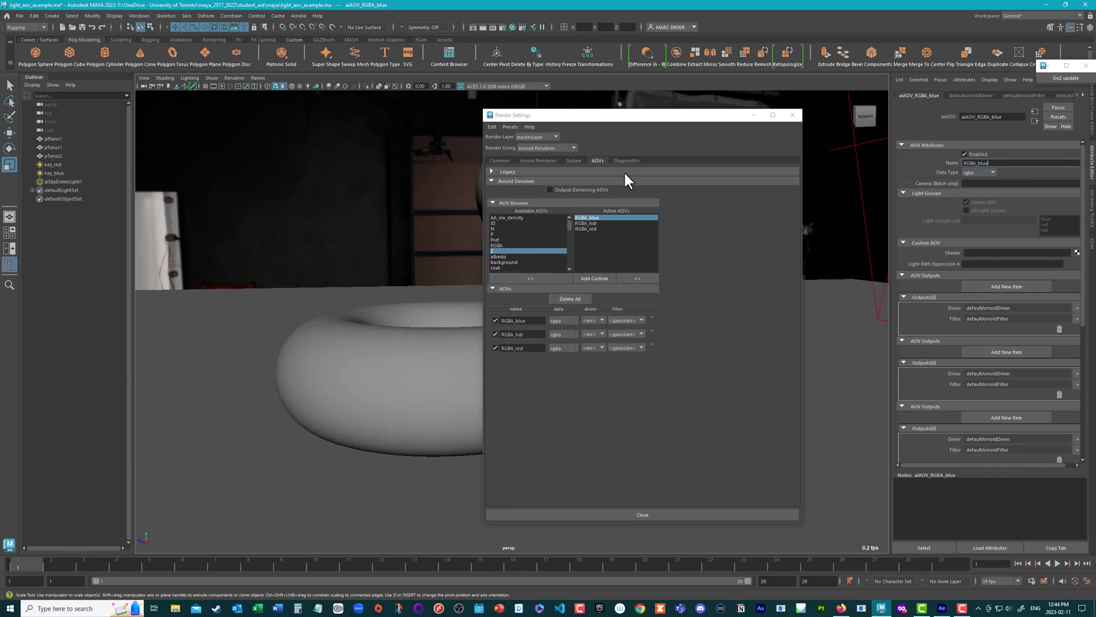
- Shift the Render Settings window slightly and save the scene
{"action": "left_click_drag", "start_coordinate": [547, 116], "coordinate": [539, 116]}
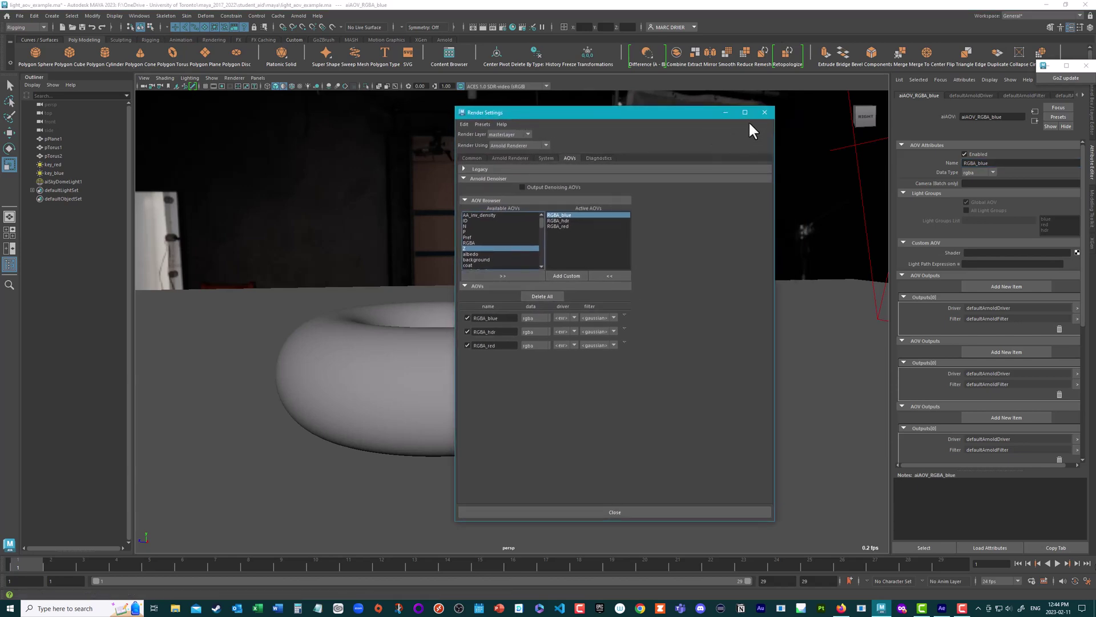
{"action": "left_click", "coordinate": [19, 16]}
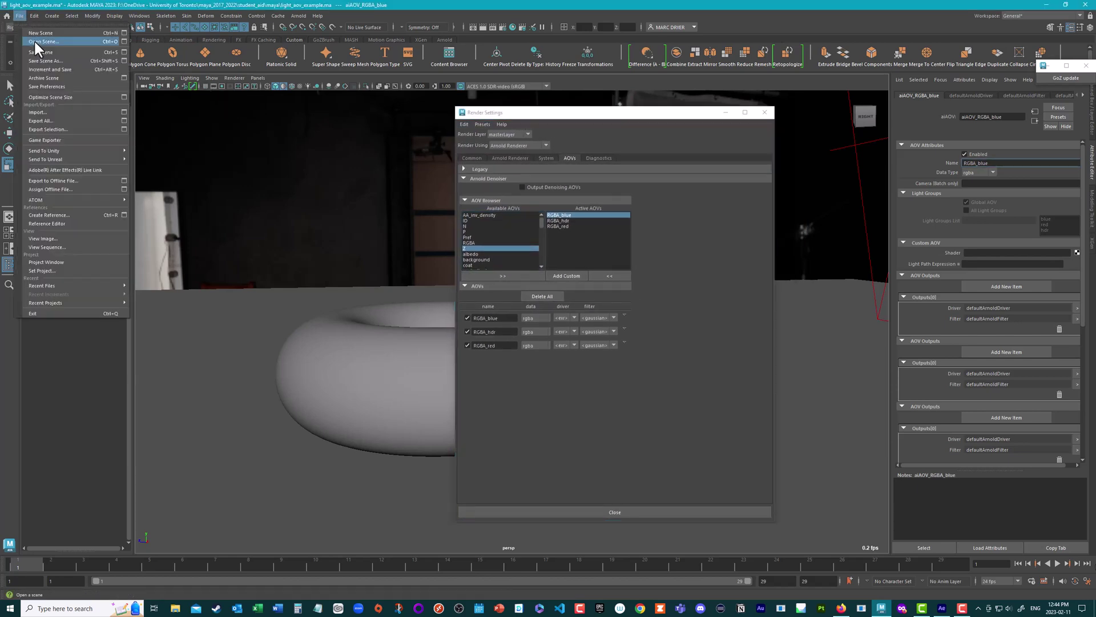
{"action": "left_click", "coordinate": [38, 53]}
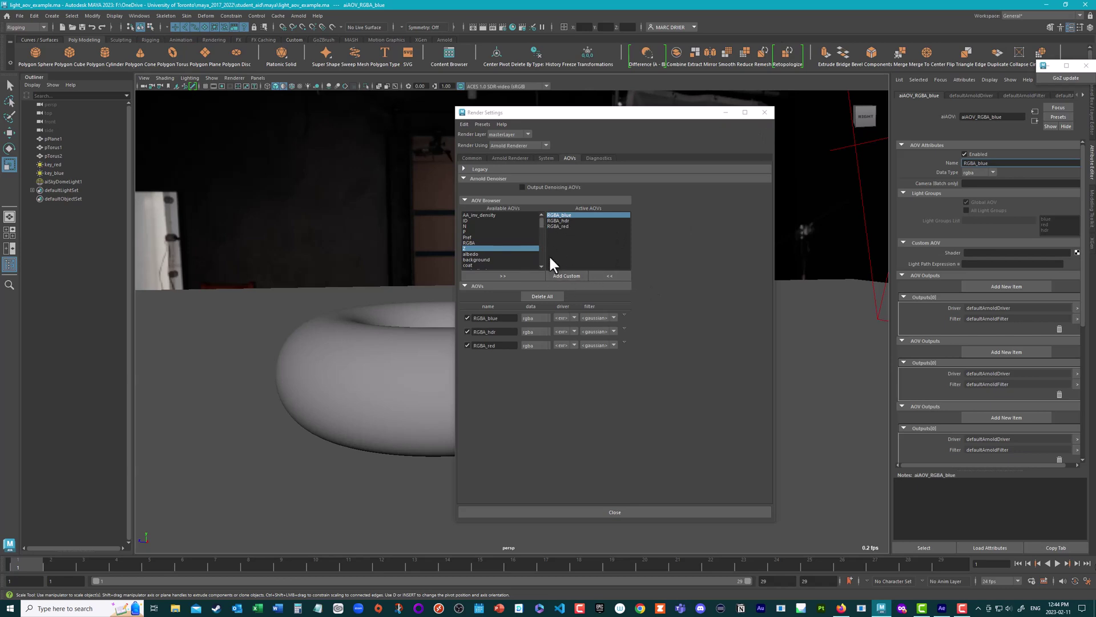
- Check the file output options and the frame/animation extension choices in the common render settings
{"action": "left_click", "coordinate": [472, 157]}
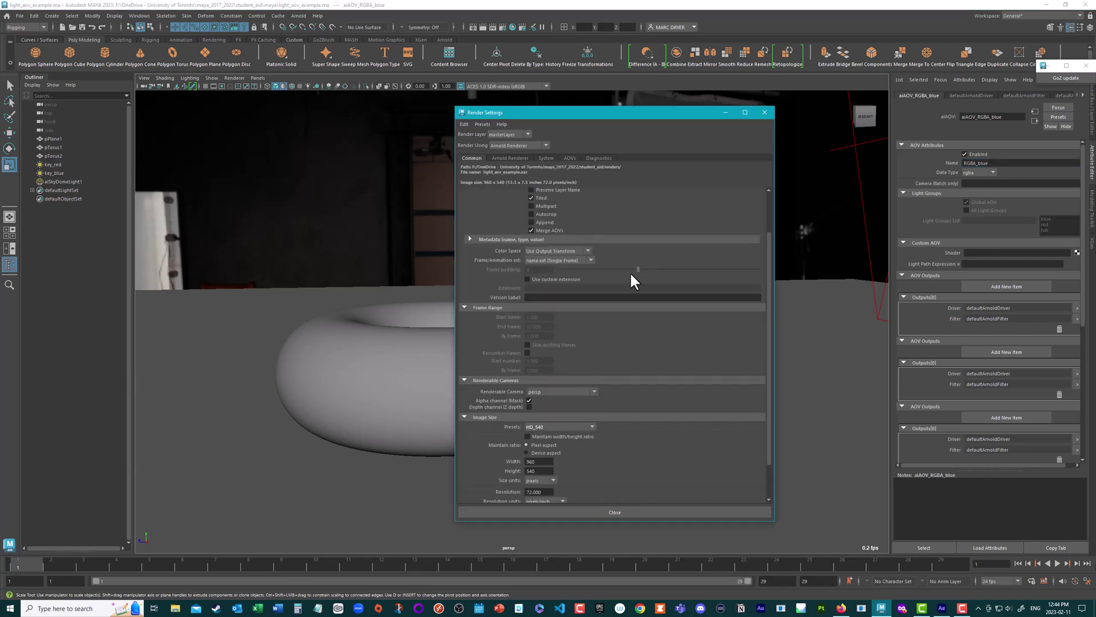
{"action": "scroll", "coordinate": [586, 232], "scroll_direction": "up", "scroll_amount": 2}
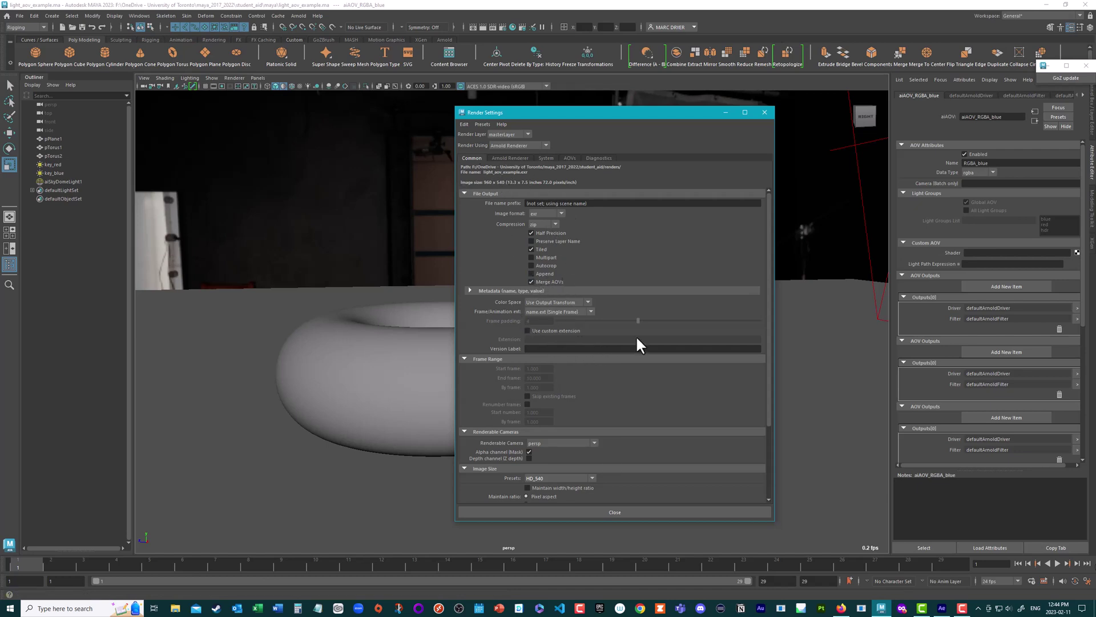
{"action": "left_click", "coordinate": [555, 312]}
{"action": "left_click", "coordinate": [570, 311]}
- Switch to the Rendering menu set and look through its sequence and batch render commands
{"action": "left_click", "coordinate": [25, 26]}
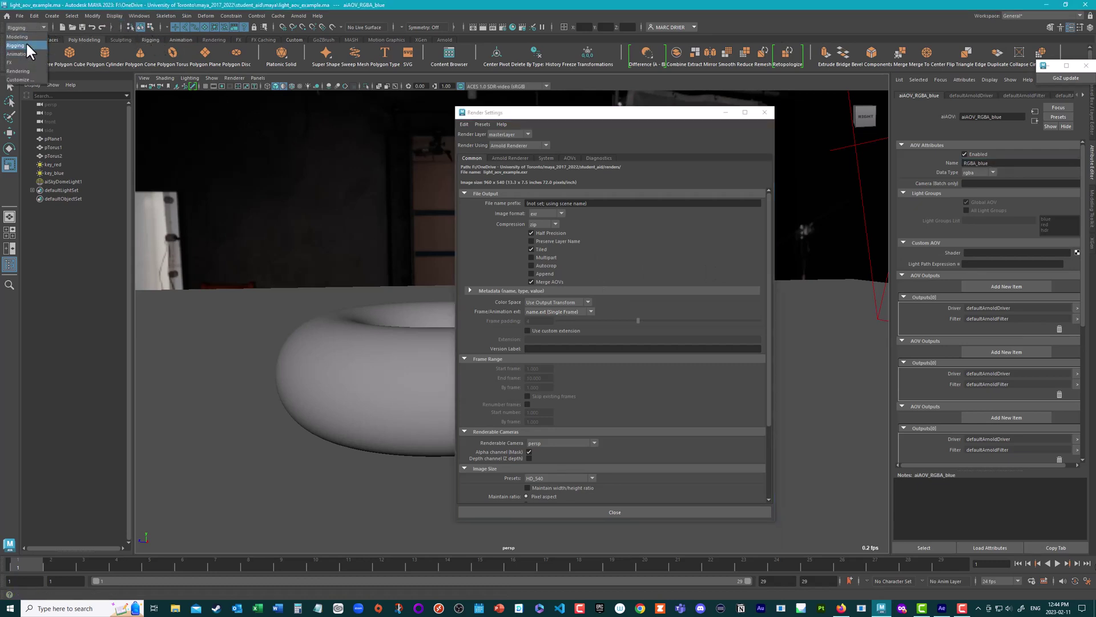
{"action": "left_click", "coordinate": [22, 71]}
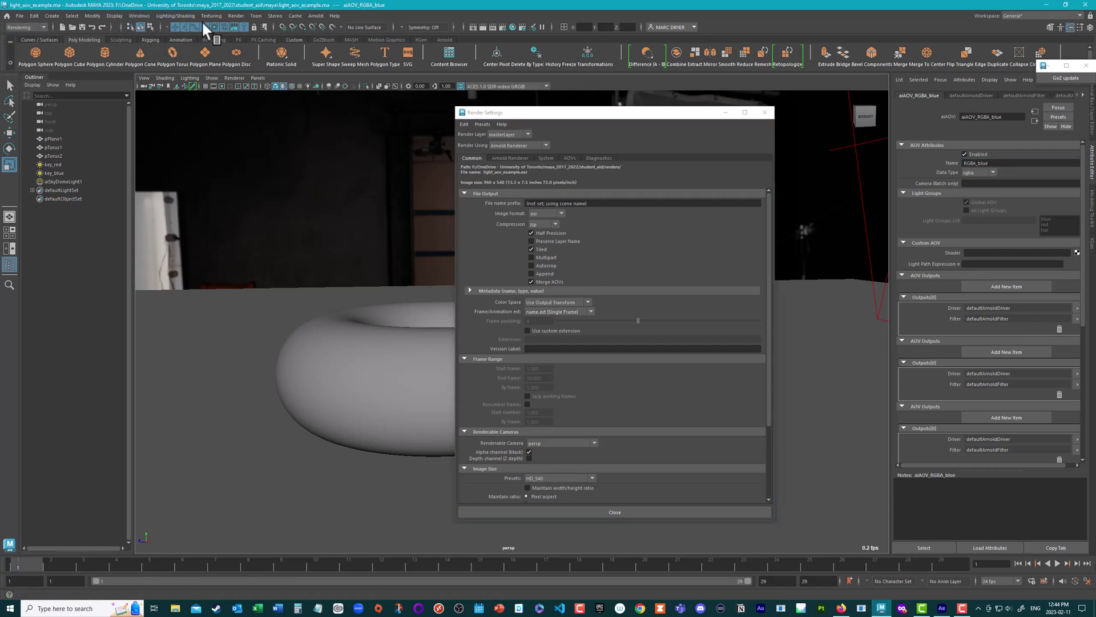
{"action": "left_click", "coordinate": [234, 15]}
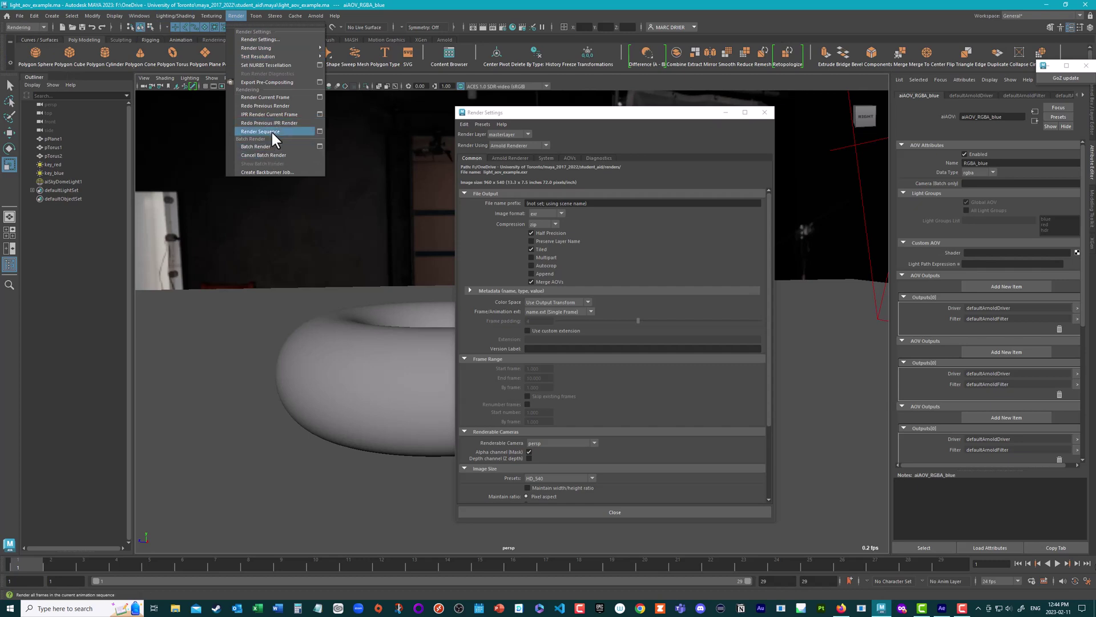
{"action": "left_click", "coordinate": [234, 13]}
- Close the Render Settings and re-render the scene in the Arnold RenderView
{"action": "left_click", "coordinate": [765, 112]}
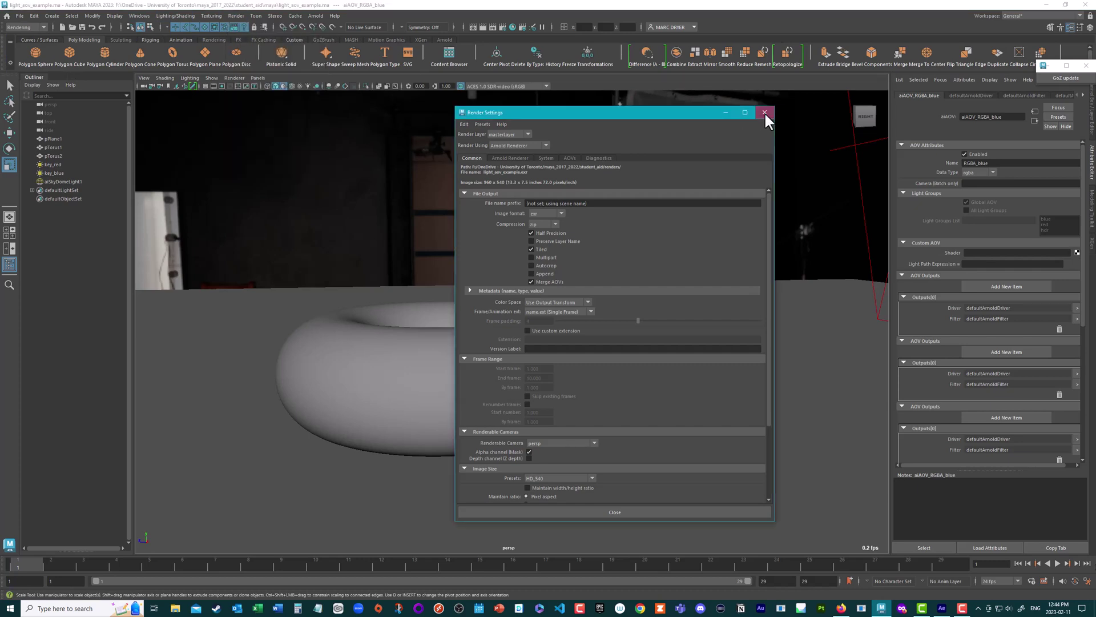
{"action": "left_click", "coordinate": [317, 16]}
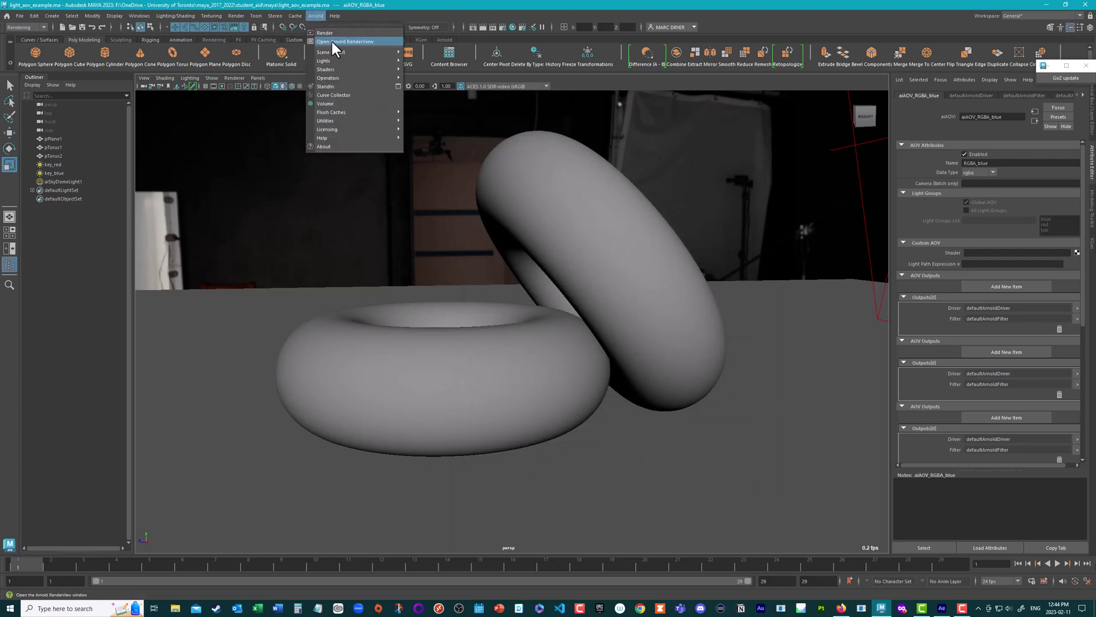
{"action": "left_click", "coordinate": [333, 40]}
{"action": "left_click_drag", "start_coordinate": [536, 106], "coordinate": [579, 108]}
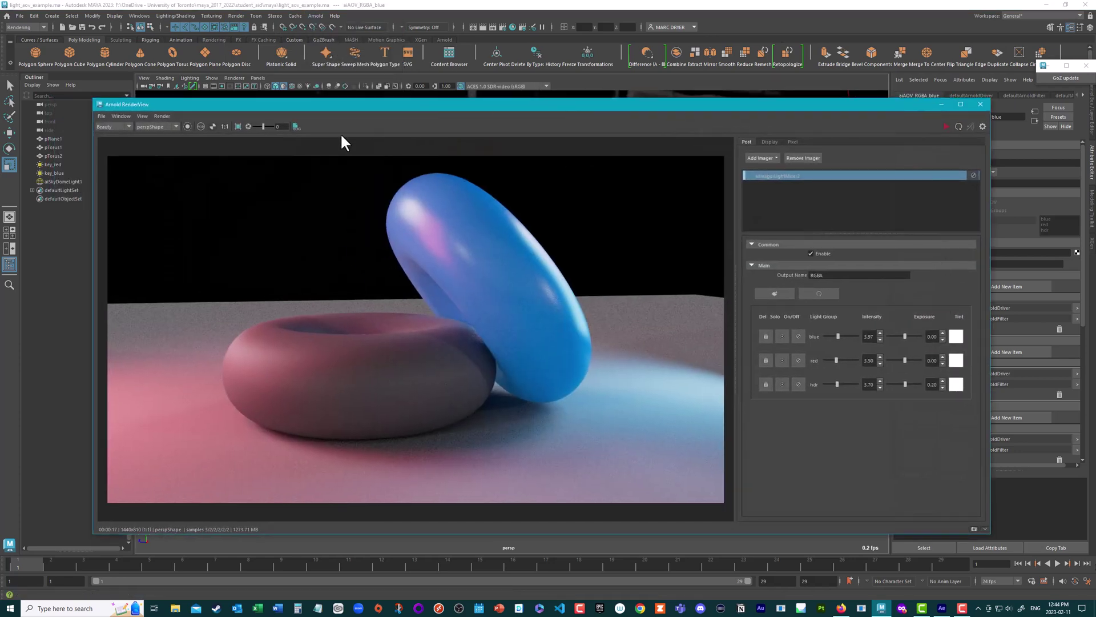
{"action": "left_click", "coordinate": [162, 116]}
{"action": "left_click", "coordinate": [193, 178]}
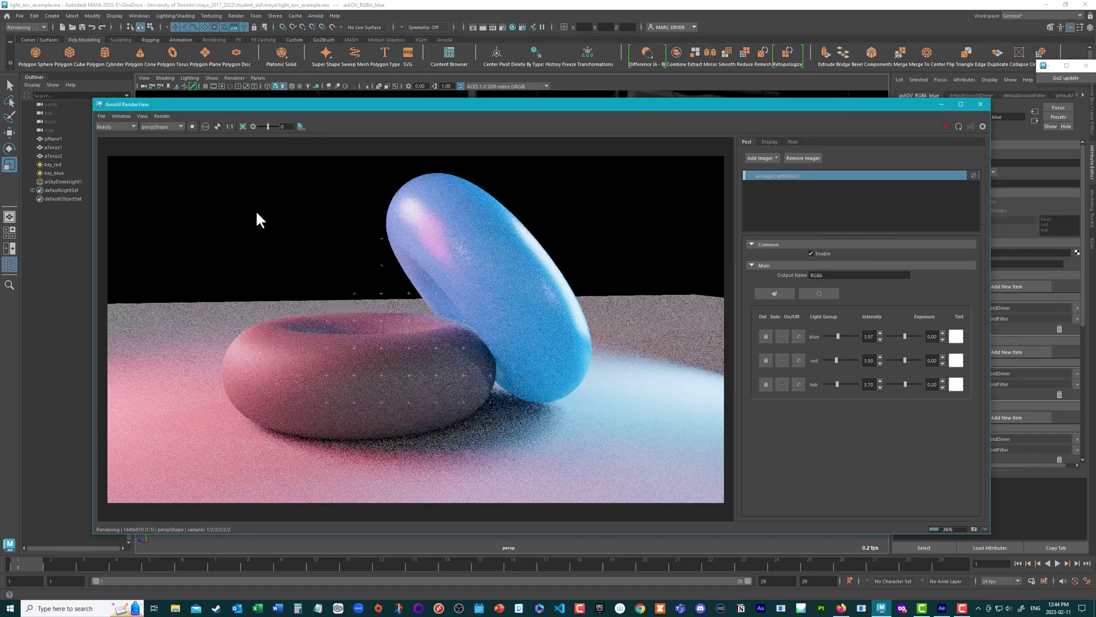
- Remove the light mixer imager from the RenderView and render the scene again without it
{"action": "right_click", "coordinate": [791, 178]}
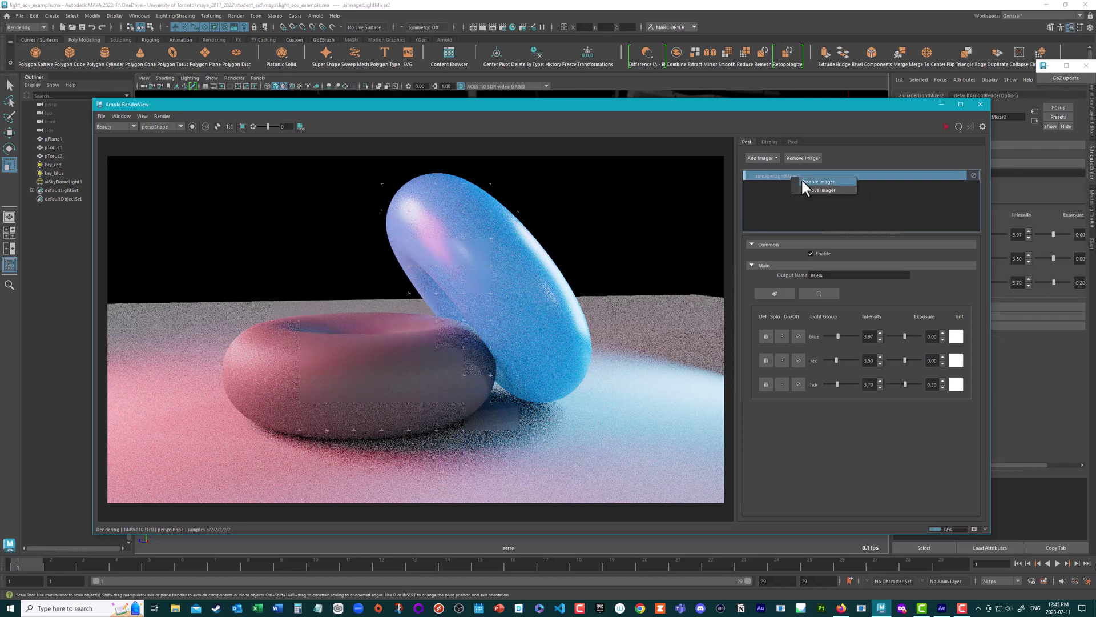
{"action": "left_click", "coordinate": [811, 190]}
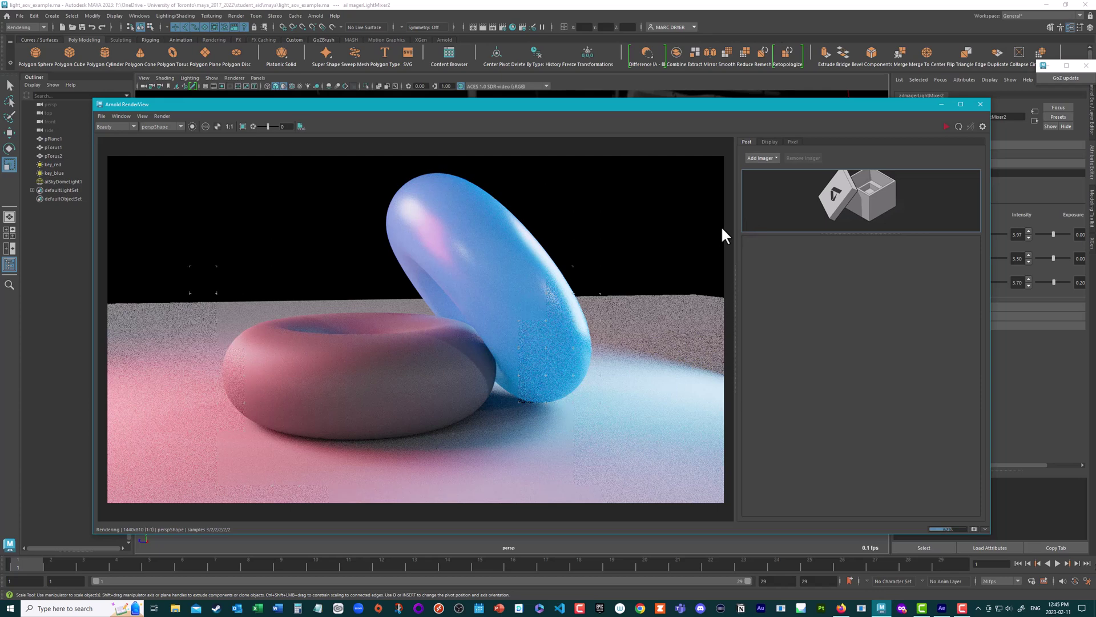
{"action": "left_click", "coordinate": [157, 115]}
{"action": "left_click", "coordinate": [196, 177]}
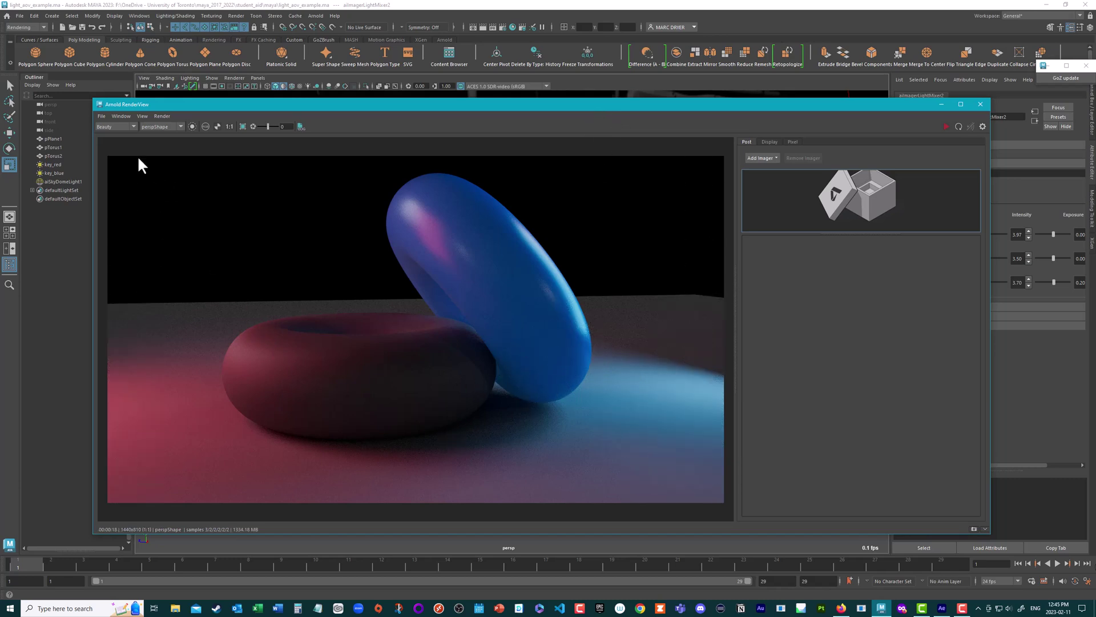
- Inspect the individual light AOVs, including RGBA_blue and RGBA_red, in the RenderView and return to Beauty
{"action": "left_click", "coordinate": [111, 127]}
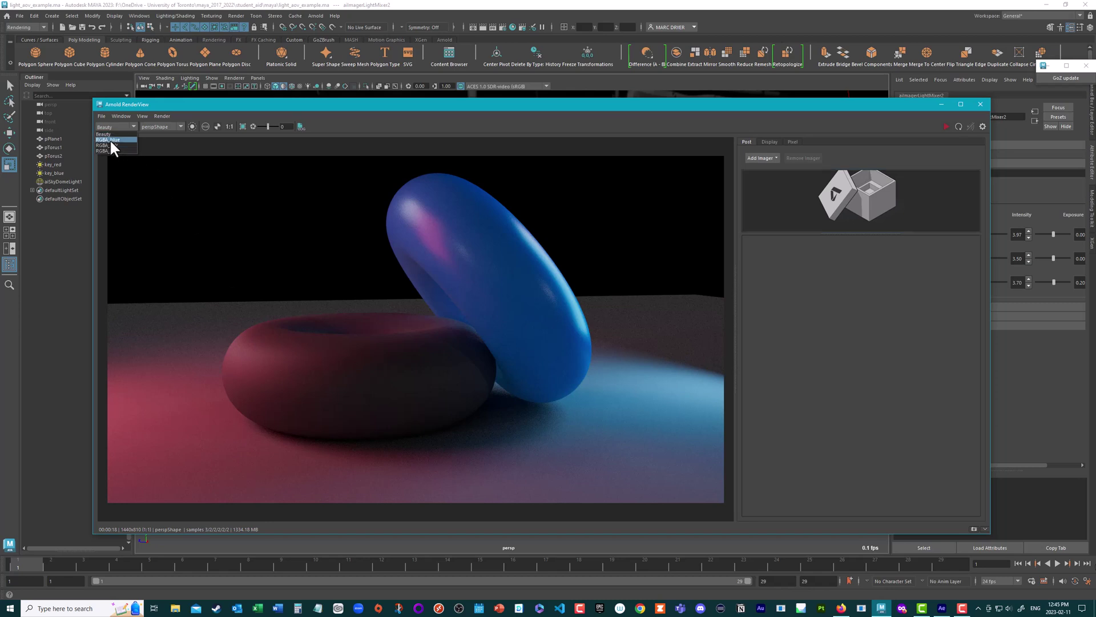
{"action": "left_click", "coordinate": [111, 141]}
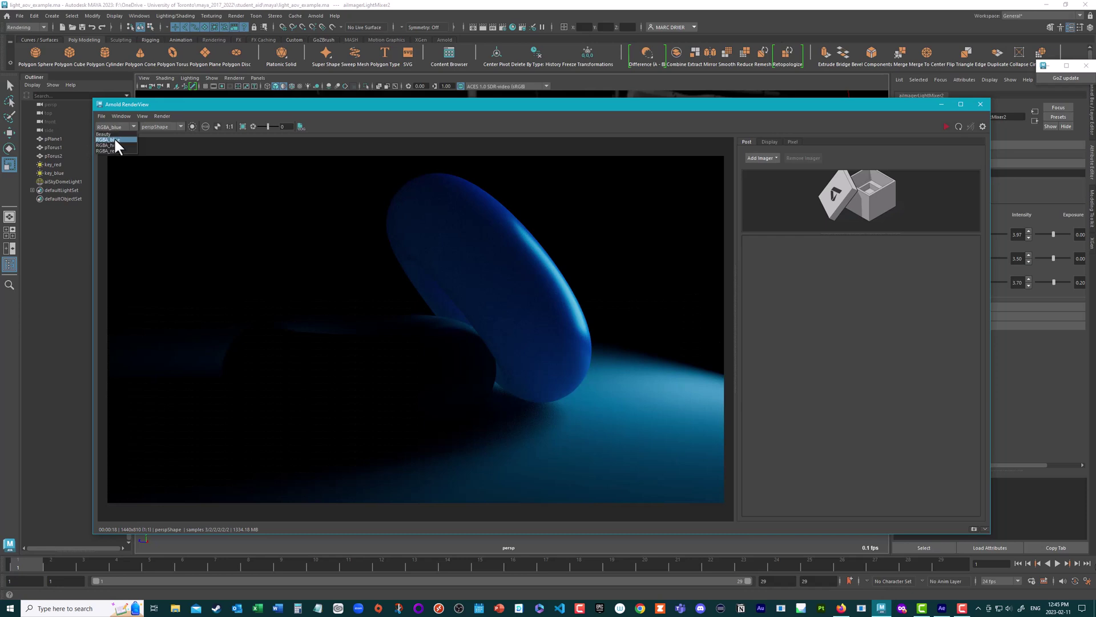
{"action": "left_click", "coordinate": [115, 145]}
{"action": "left_click", "coordinate": [113, 151]}
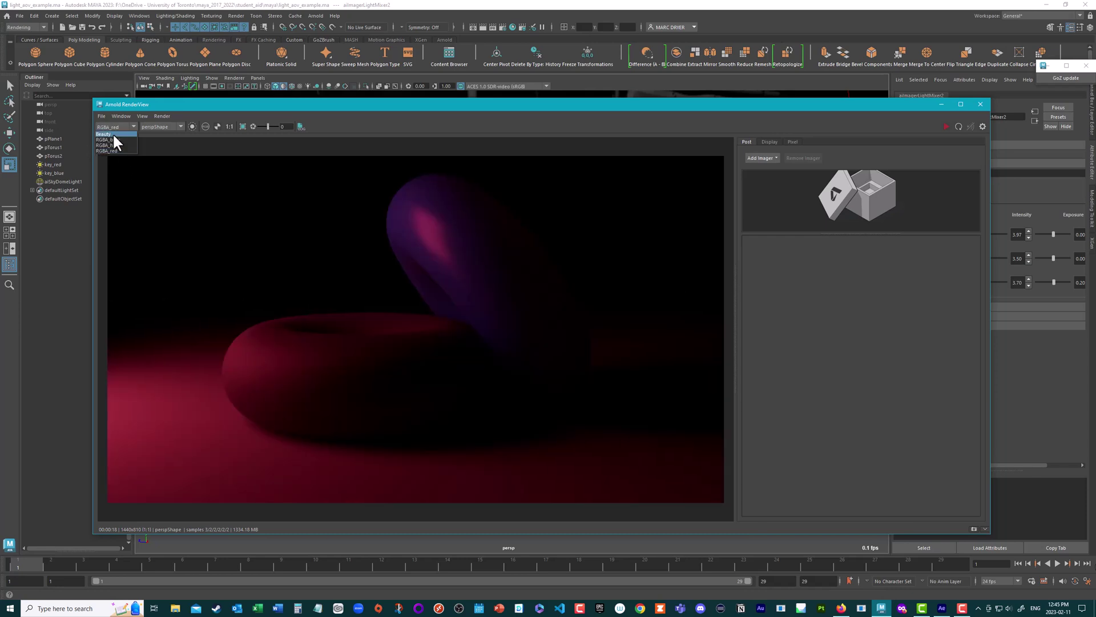
{"action": "left_click", "coordinate": [106, 134]}
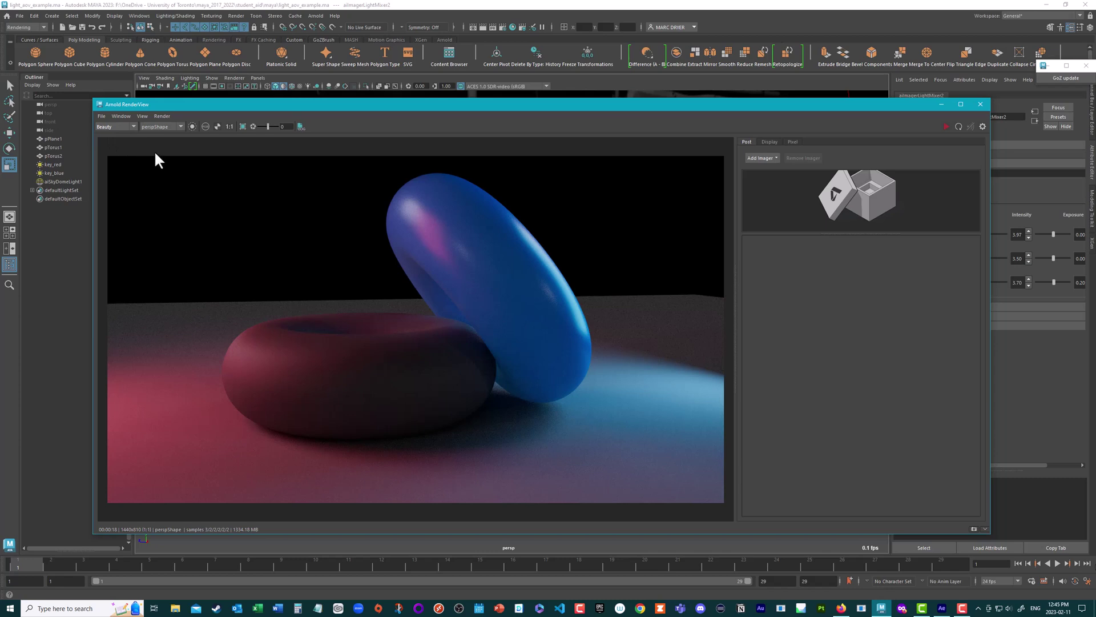
- Save the render as a multi-layer EXR named torusDemo in the project's renders folder
{"action": "left_click", "coordinate": [98, 116]}
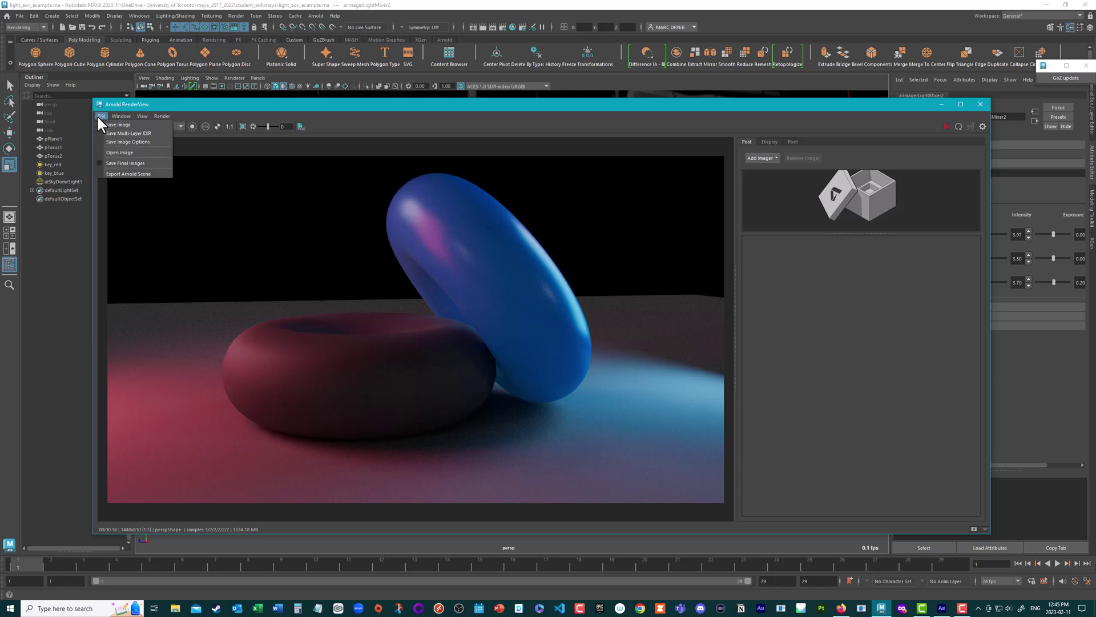
{"action": "left_click", "coordinate": [138, 133]}
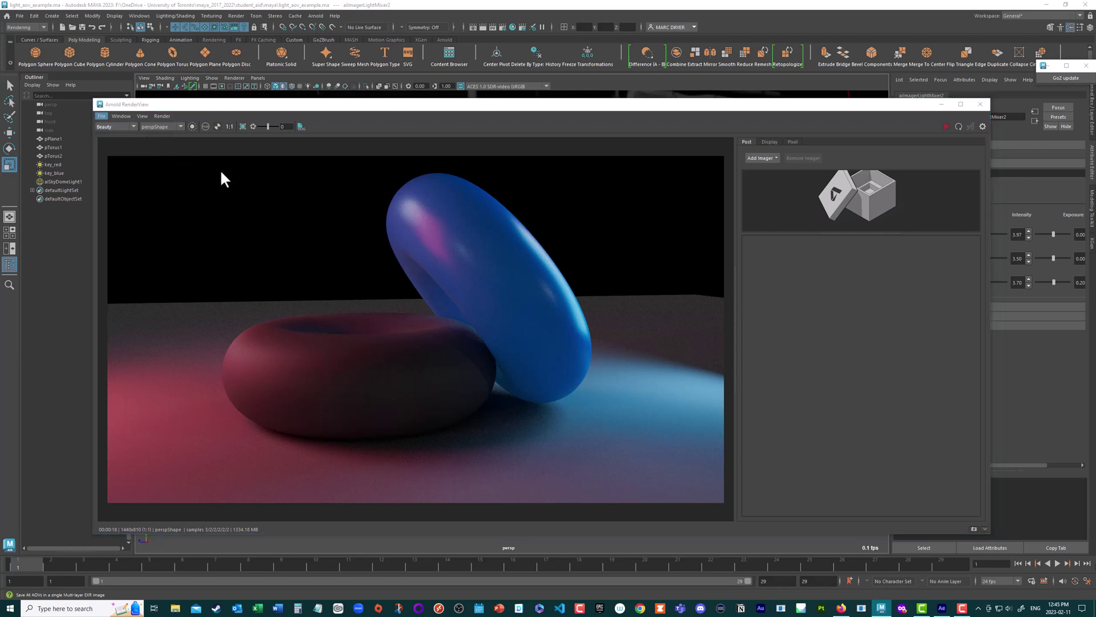
{"action": "left_click", "coordinate": [290, 192]}
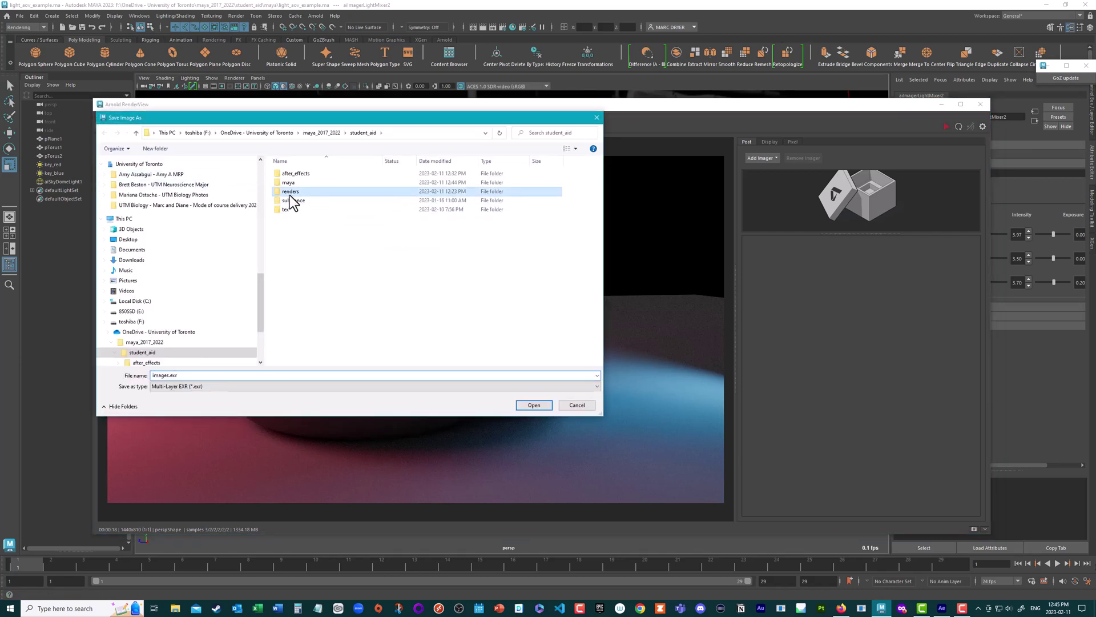
{"action": "left_click", "coordinate": [542, 404]}
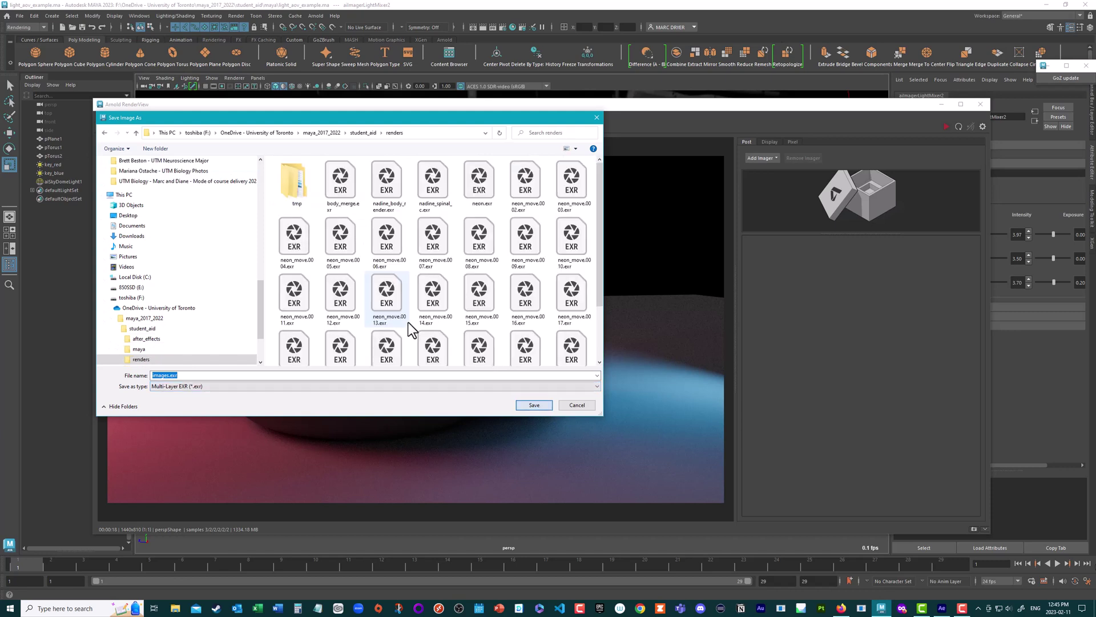
{"action": "double_click", "coordinate": [166, 375]}
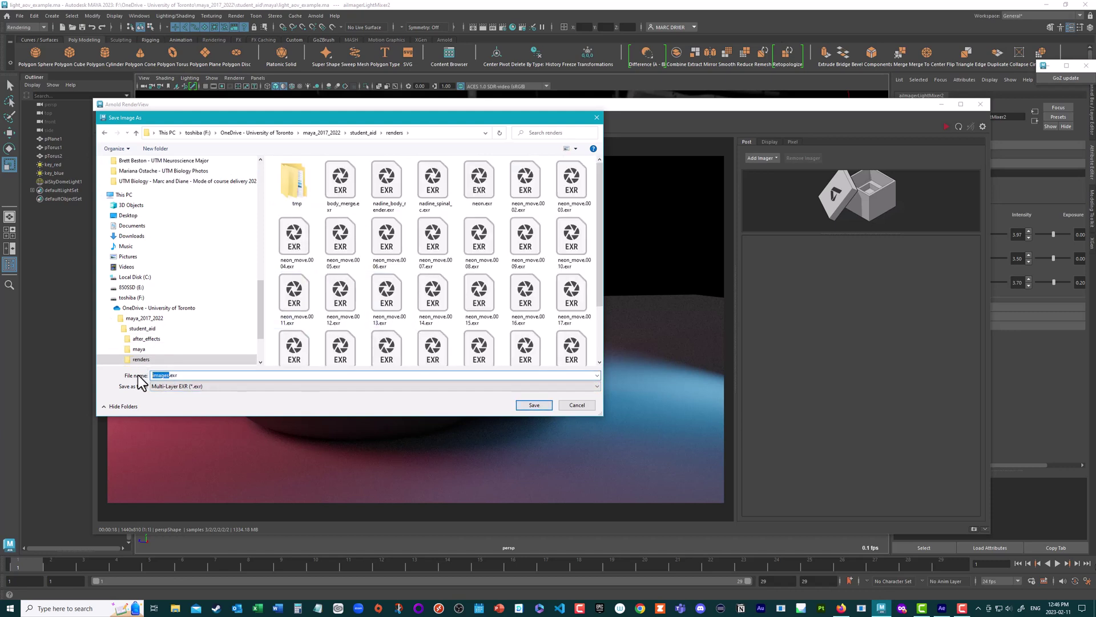
{"action": "type", "text": "torusDemo"}
{"action": "left_click", "coordinate": [535, 406]}
- Switch to After Effects, import torusDemo.exr from the renders folder and create a composition from it
{"action": "key", "text": "alt+Tab"}
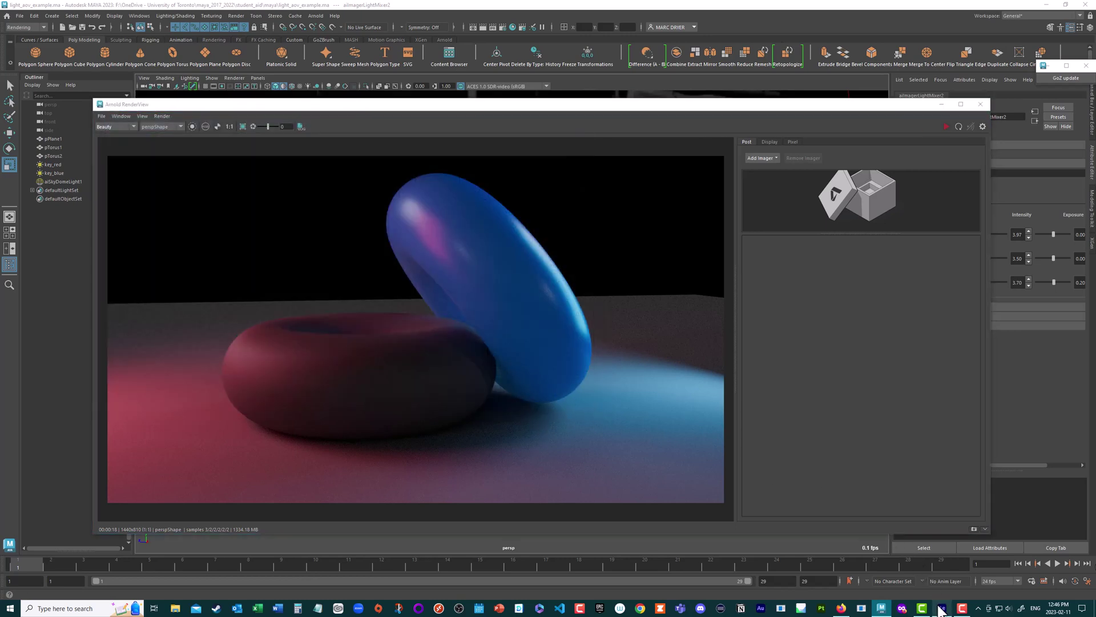
{"action": "double_click", "coordinate": [83, 164]}
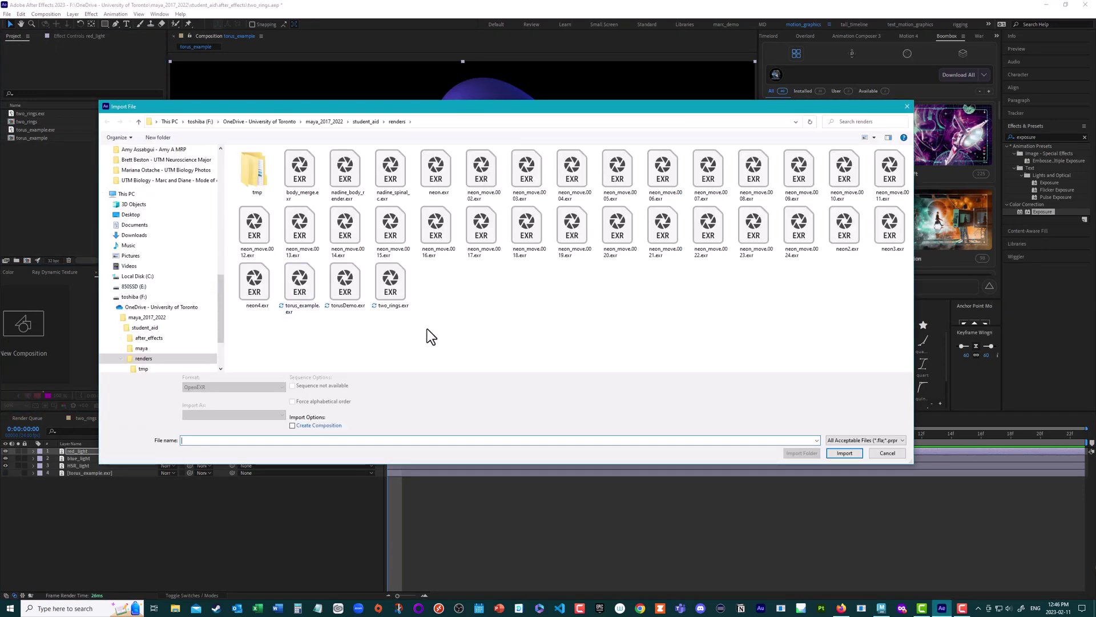
{"action": "left_click", "coordinate": [344, 284]}
{"action": "left_click", "coordinate": [837, 451]}
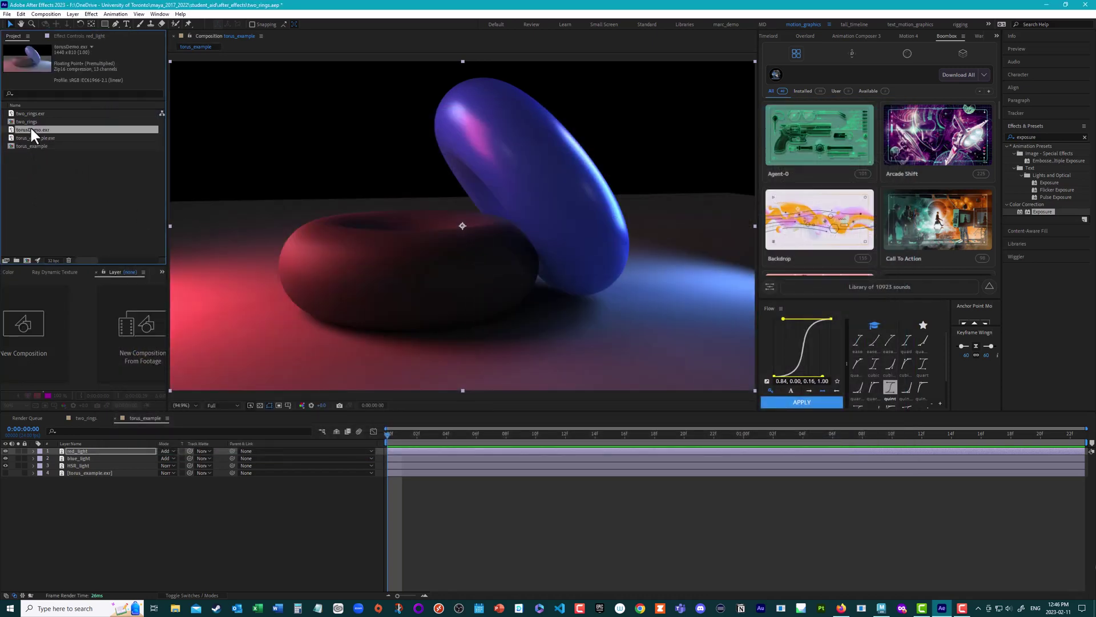
{"action": "left_click", "coordinate": [27, 260]}
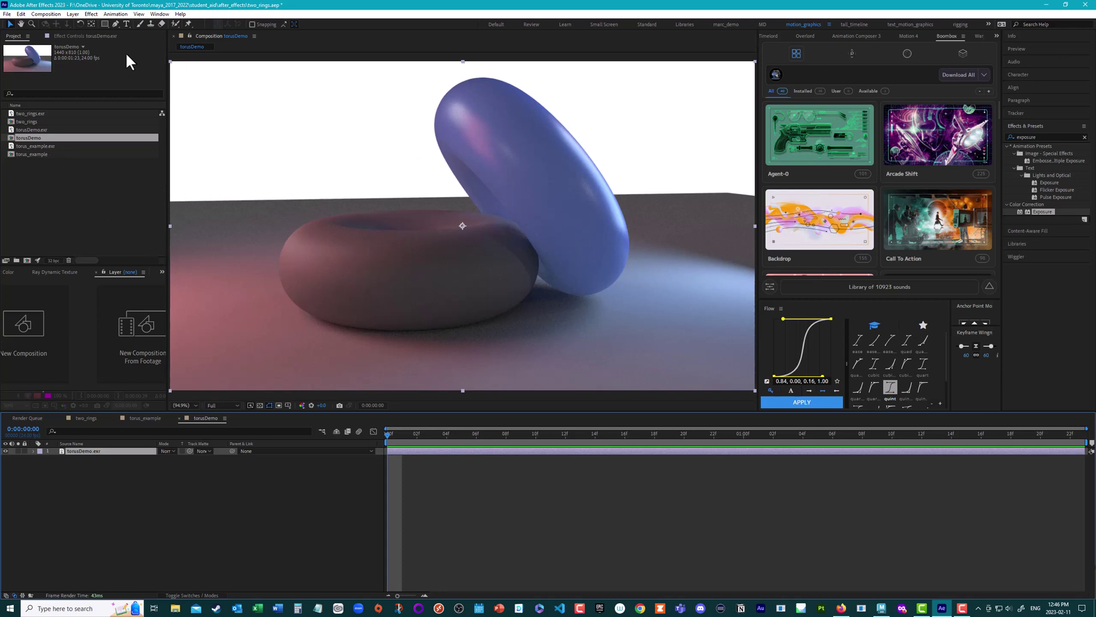
- Set the torusDemo composition's background colour to black (000000)
{"action": "left_click", "coordinate": [48, 12]}
{"action": "left_click", "coordinate": [59, 36]}
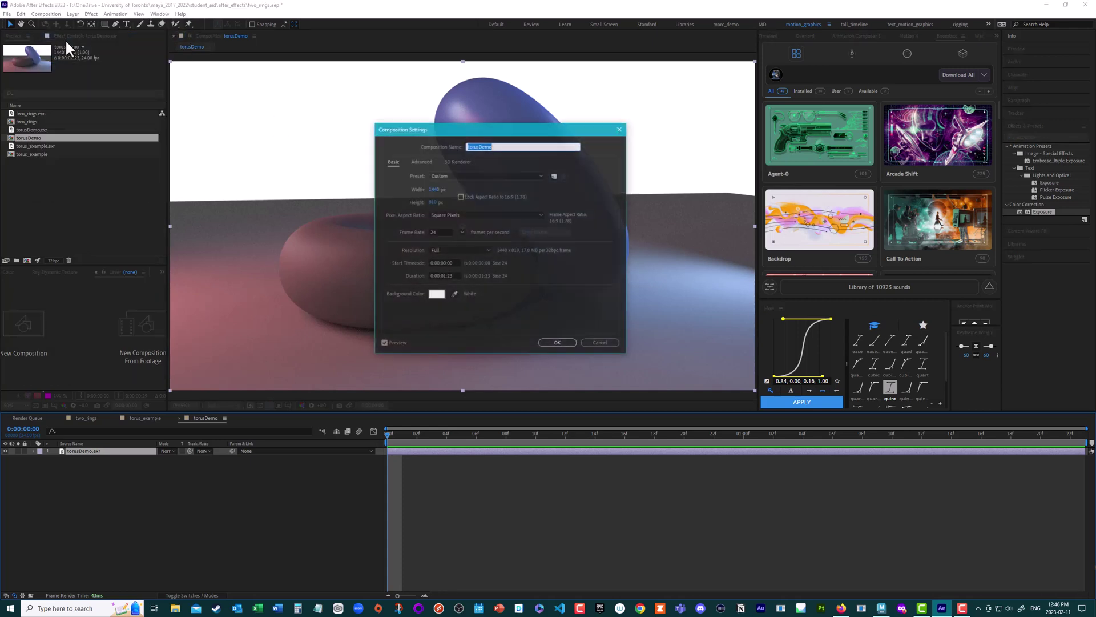
{"action": "left_click", "coordinate": [433, 292]}
{"action": "left_click_drag", "start_coordinate": [305, 341], "coordinate": [192, 418]}
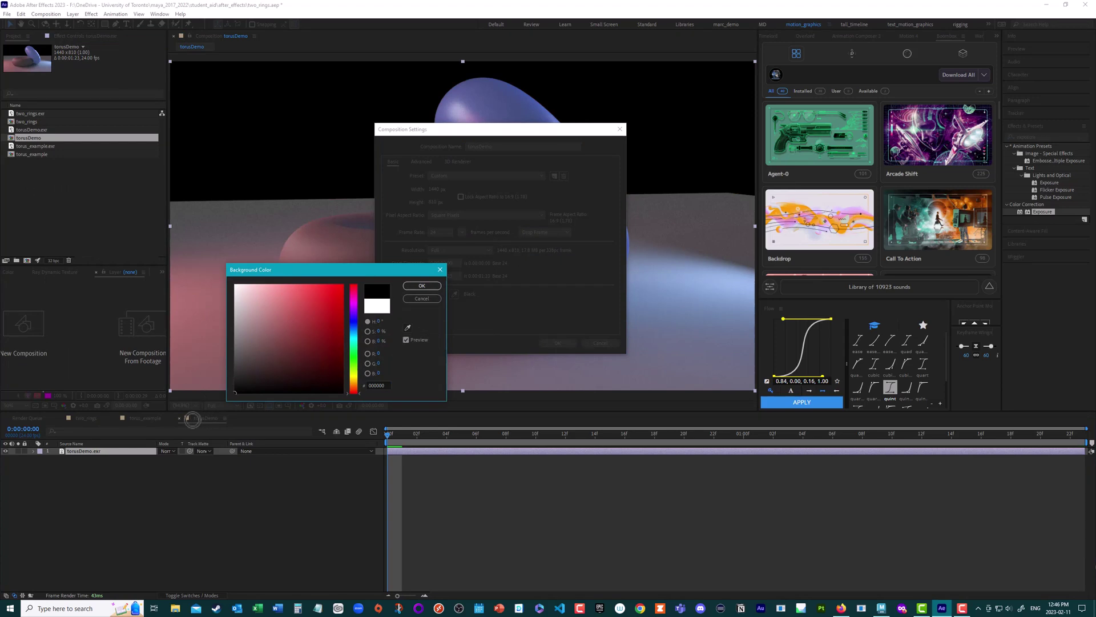
{"action": "left_click", "coordinate": [422, 285]}
{"action": "left_click", "coordinate": [558, 342]}
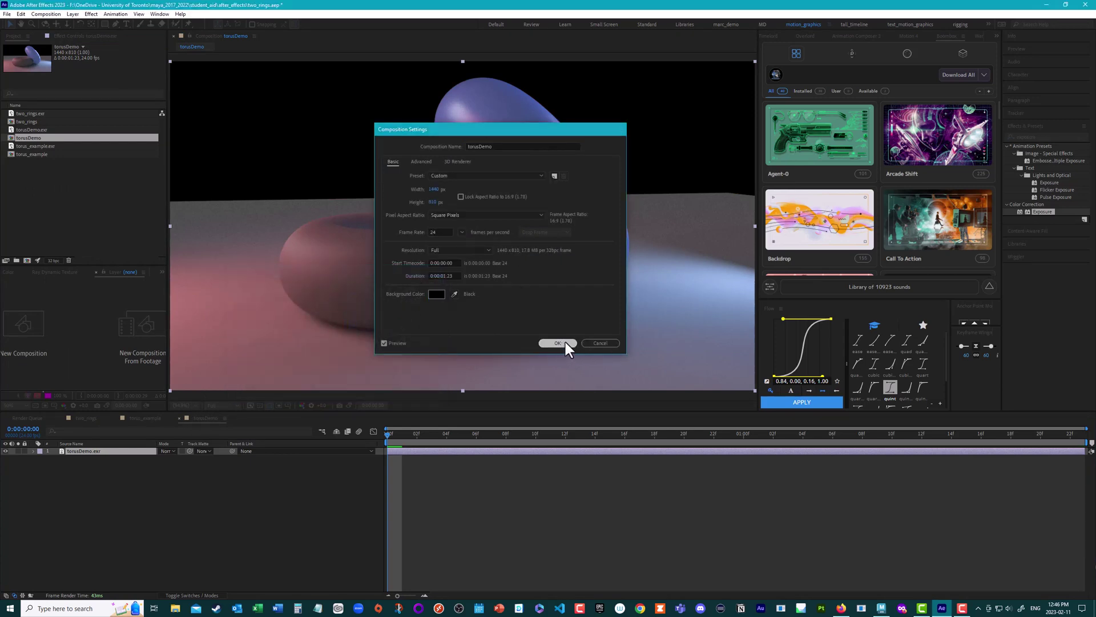
- Set the torusDemo.exr footage interpretation to ignore its alpha channel
{"action": "left_click", "coordinate": [23, 146]}
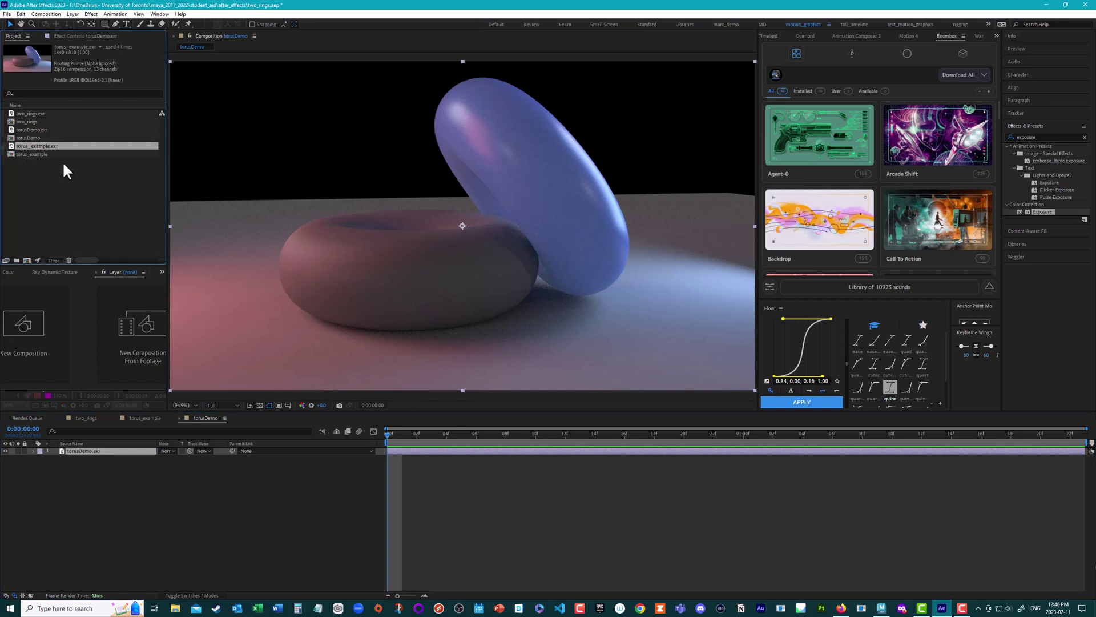
{"action": "right_click", "coordinate": [32, 129]}
{"action": "mouse_move", "coordinate": [72, 193]}
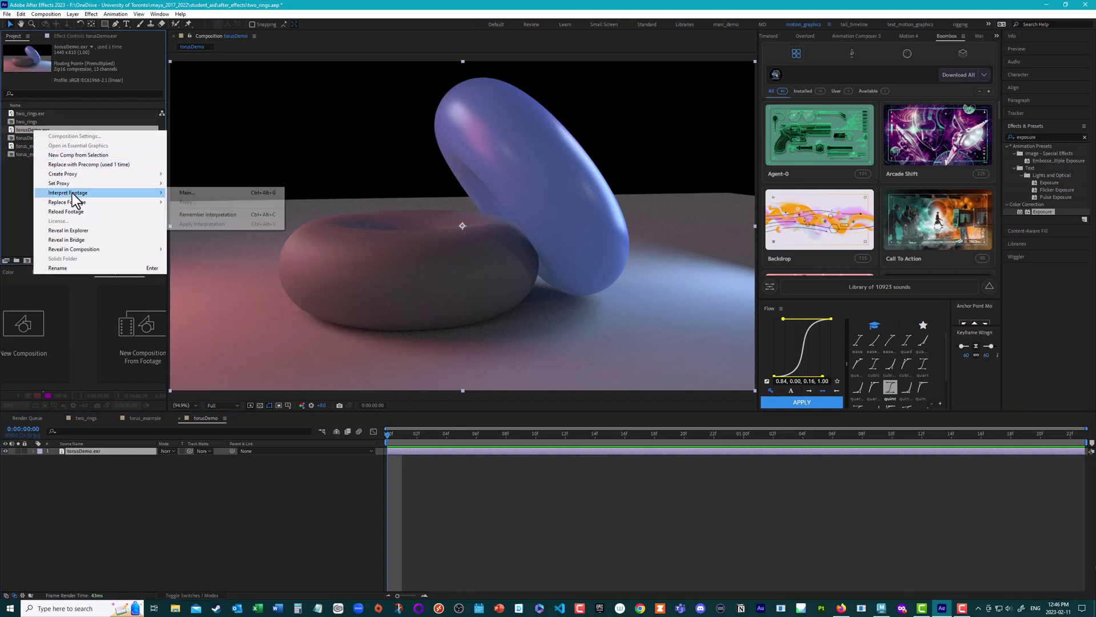
{"action": "left_click", "coordinate": [188, 193]}
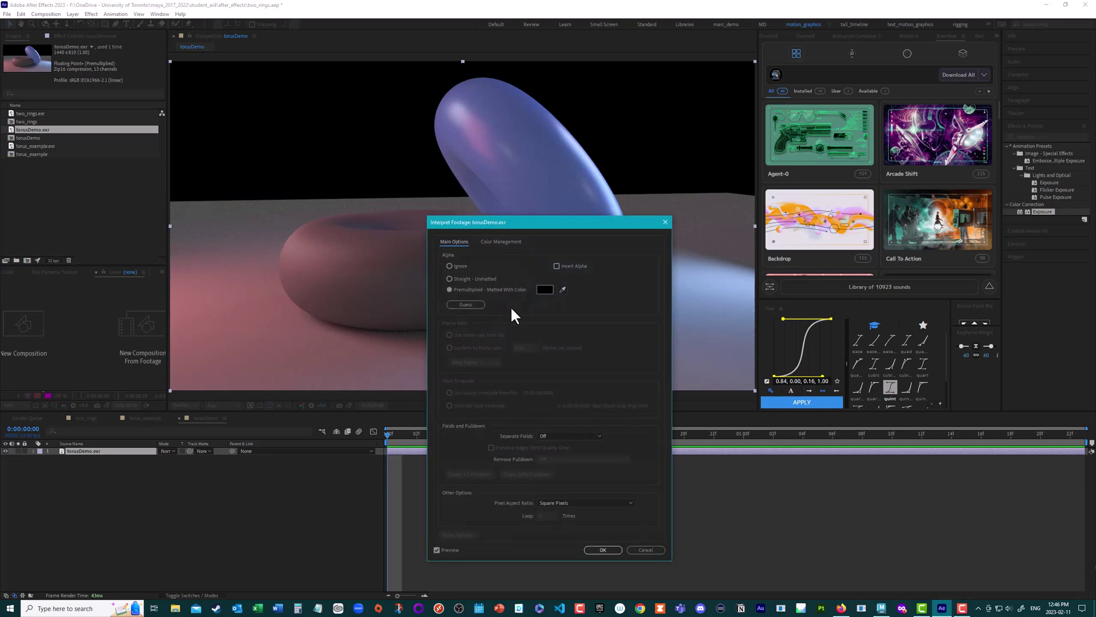
{"action": "left_click", "coordinate": [460, 266]}
{"action": "left_click_drag", "start_coordinate": [477, 222], "coordinate": [410, 178]}
{"action": "left_click", "coordinate": [532, 505]}
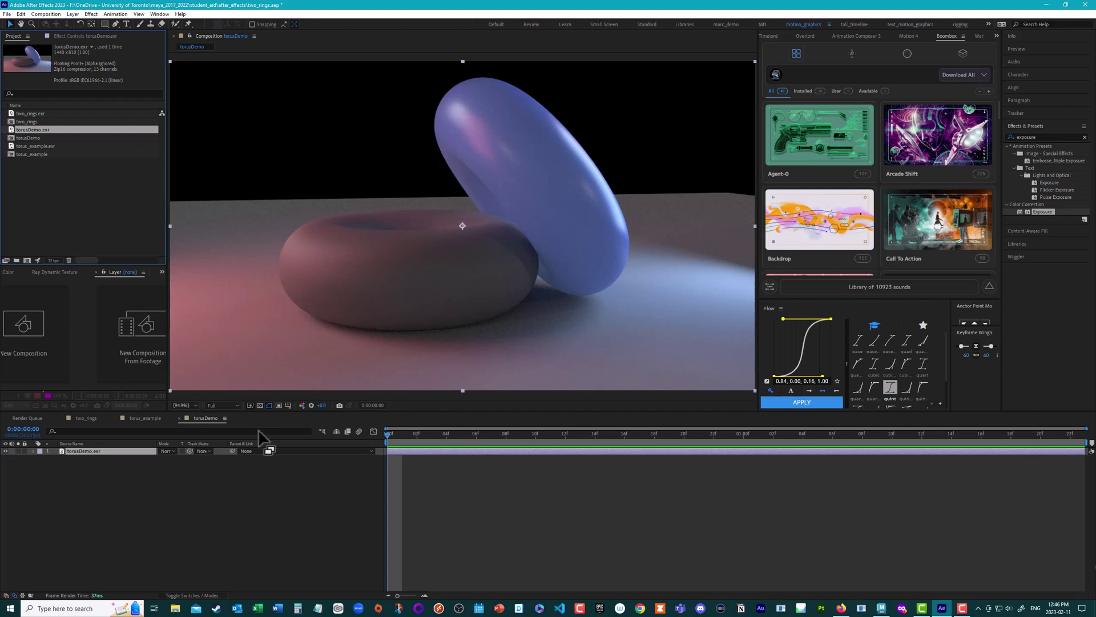
- Duplicate the torusDemo.exr layer and hide the lower copy after a look at the Arnold RenderView in Maya
{"action": "left_click", "coordinate": [115, 463]}
{"action": "left_click", "coordinate": [76, 451]}
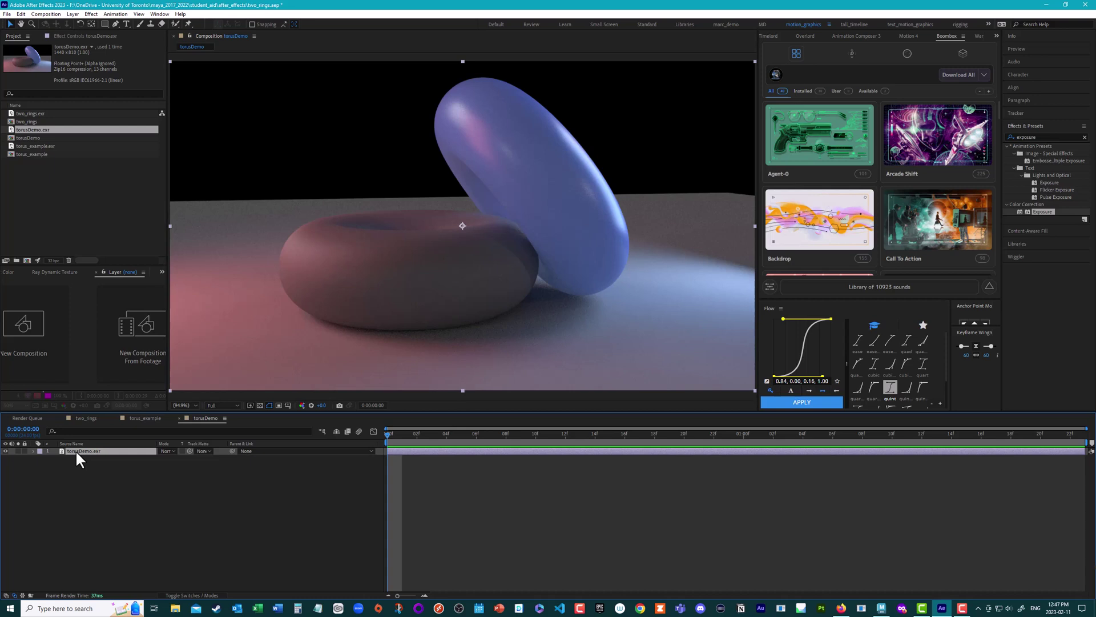
{"action": "key", "text": "ctrl+d"}
{"action": "left_click", "coordinate": [73, 459]}
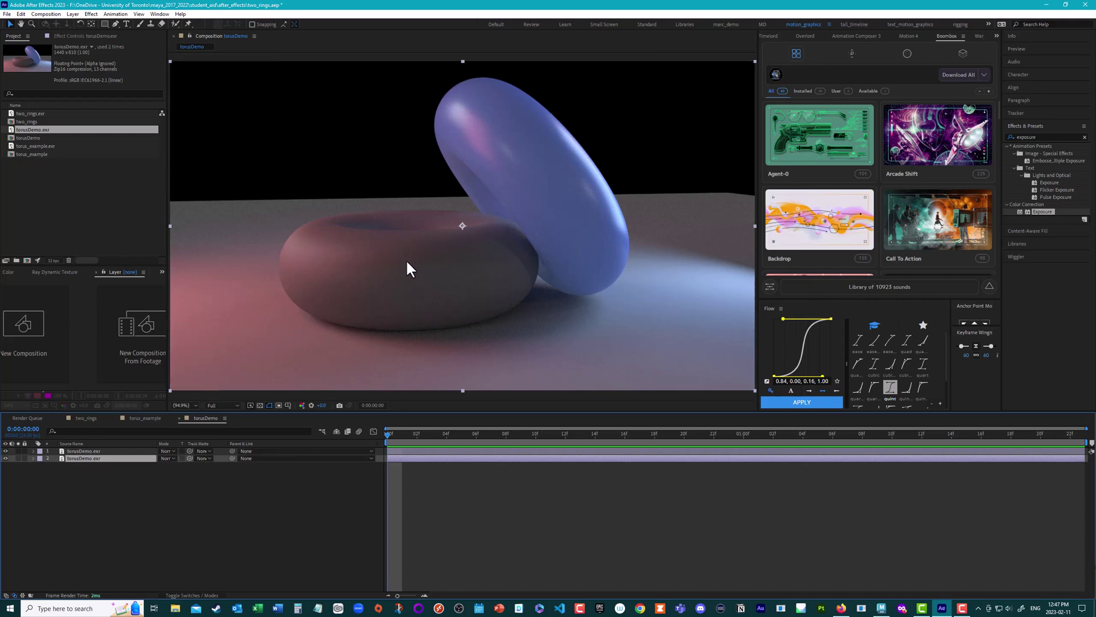
{"action": "key", "text": "alt+Tab"}
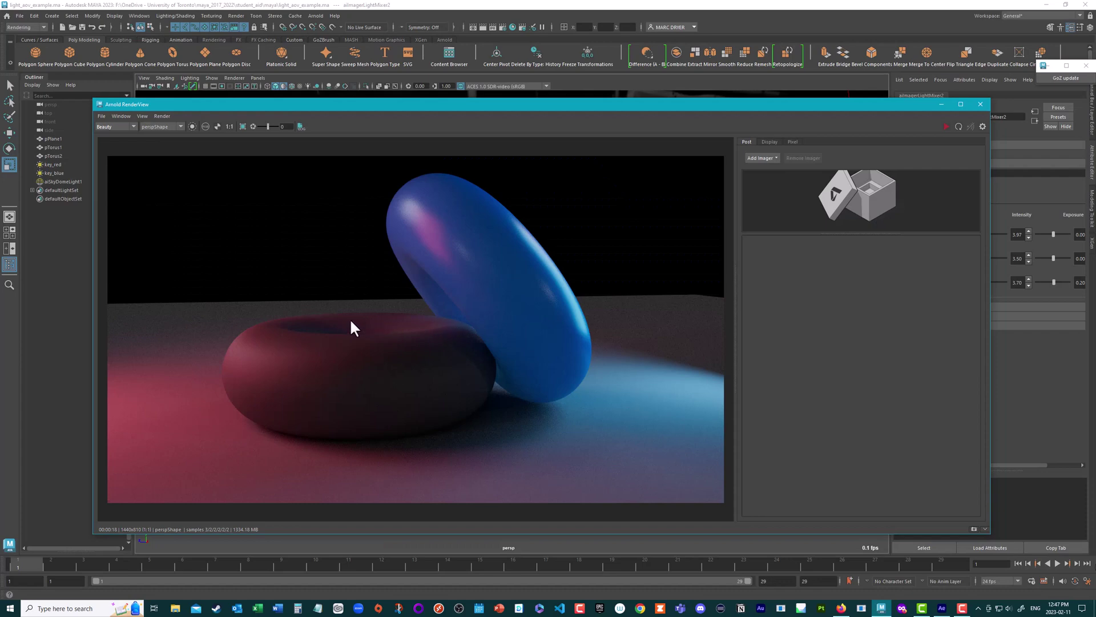
{"action": "key", "text": "alt+Tab"}
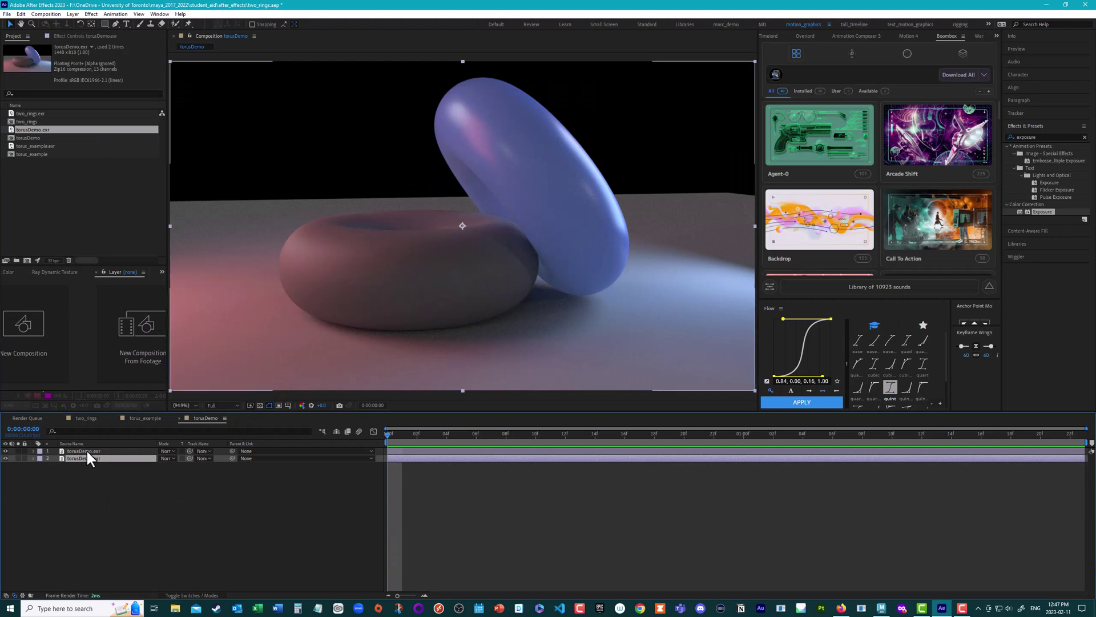
{"action": "left_click", "coordinate": [5, 458]}
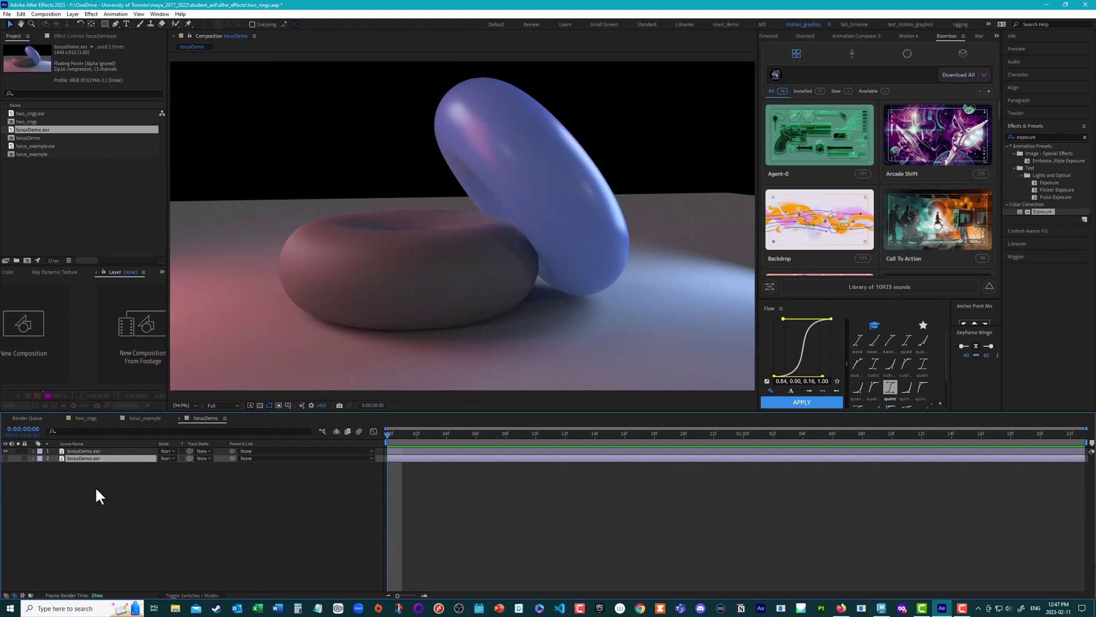
- Apply the EXtractoR effect to the upper torusDemo.exr layer and view the ProEXR plug-in page in the browser
{"action": "left_click", "coordinate": [78, 451]}
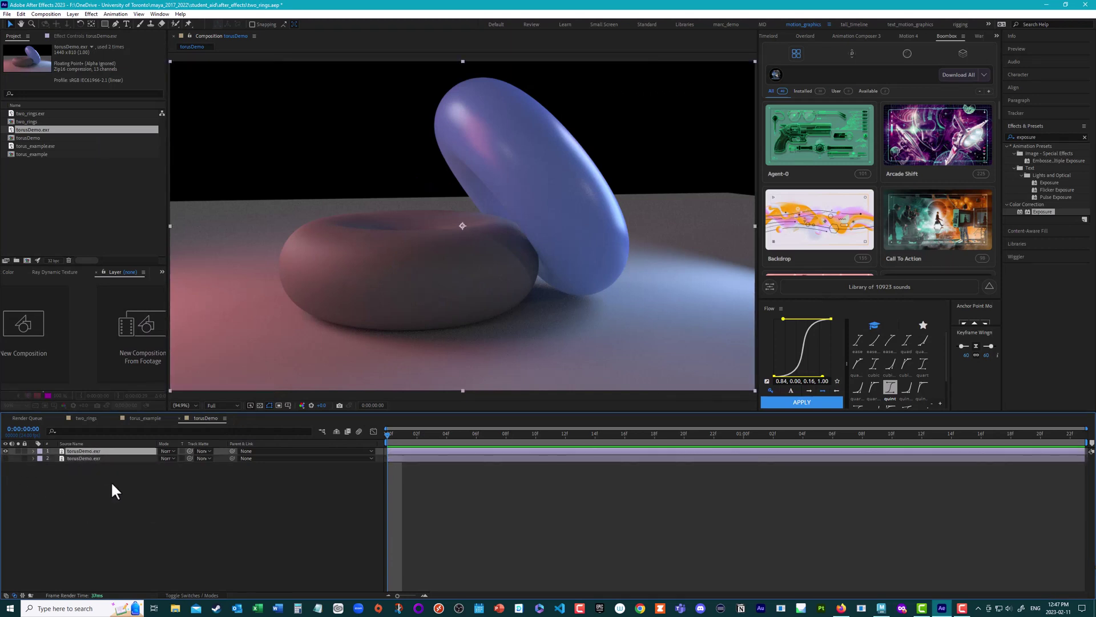
{"action": "right_click", "coordinate": [84, 450]}
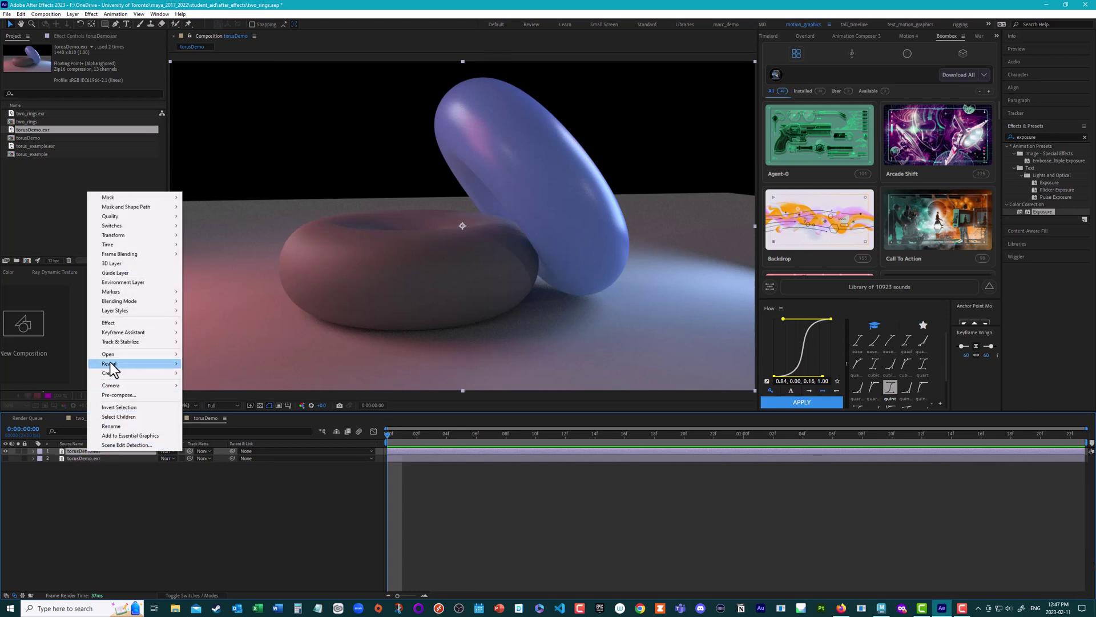
{"action": "mouse_move", "coordinate": [120, 325]}
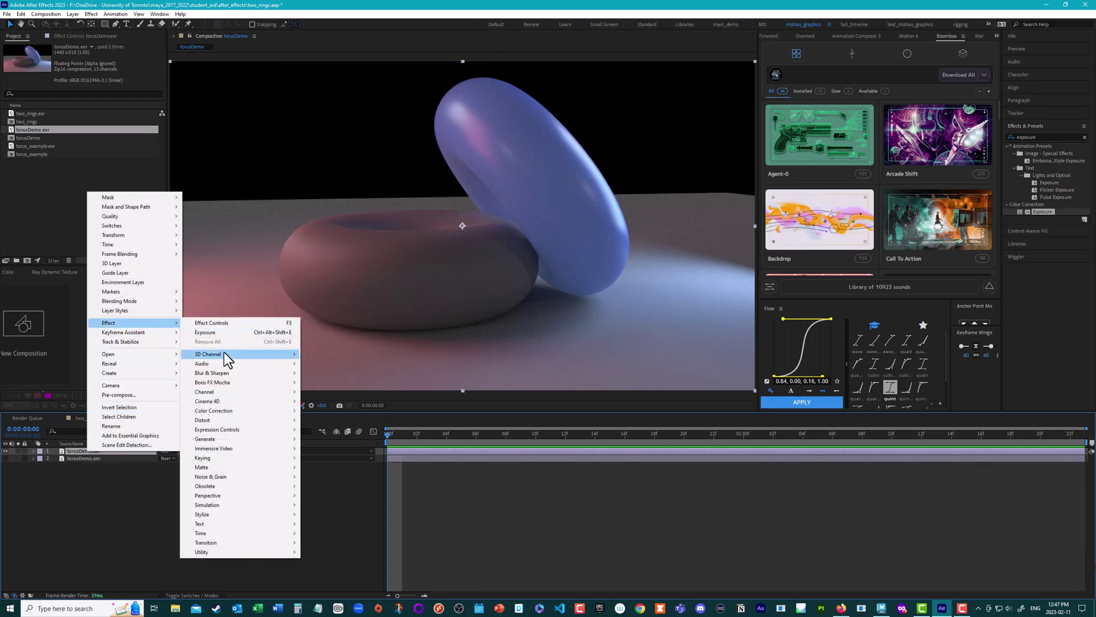
{"action": "mouse_move", "coordinate": [225, 354]}
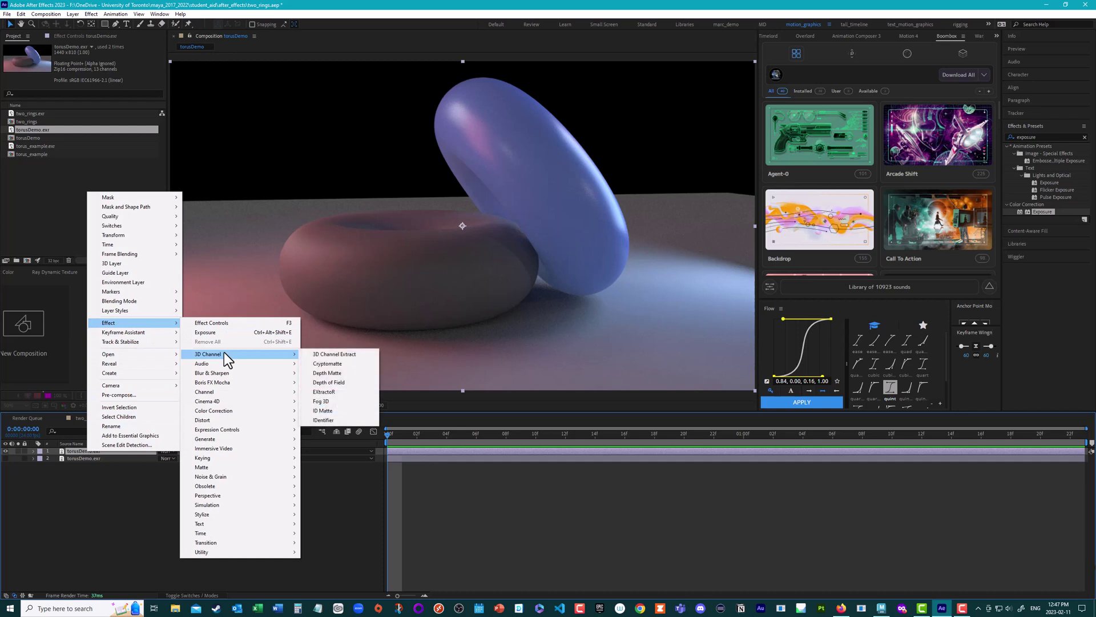
{"action": "left_click", "coordinate": [346, 390]}
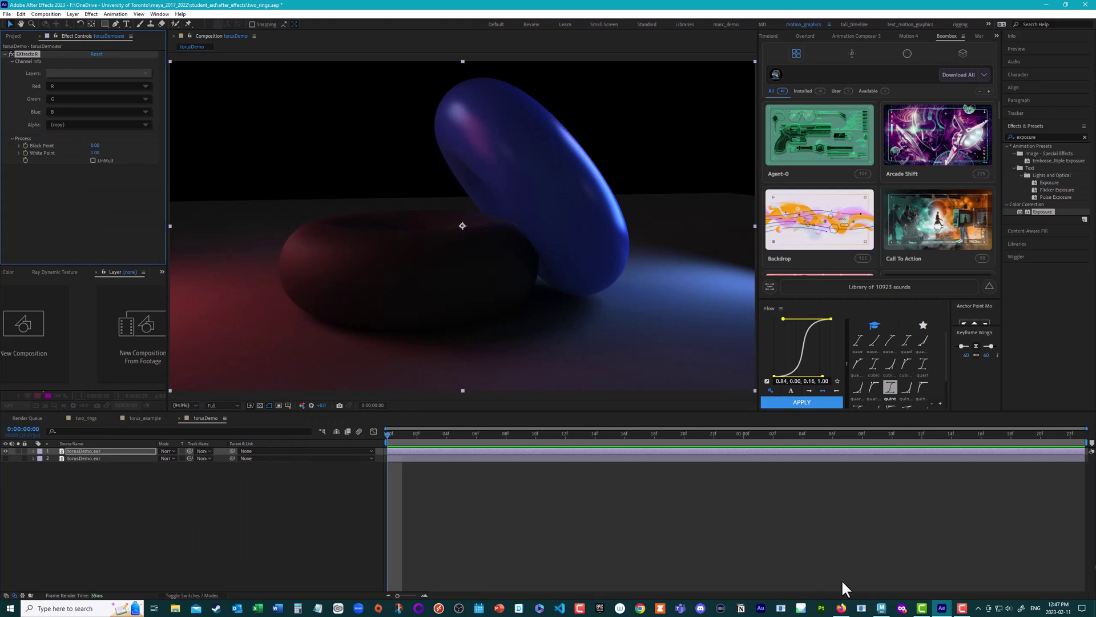
{"action": "left_click", "coordinate": [840, 608]}
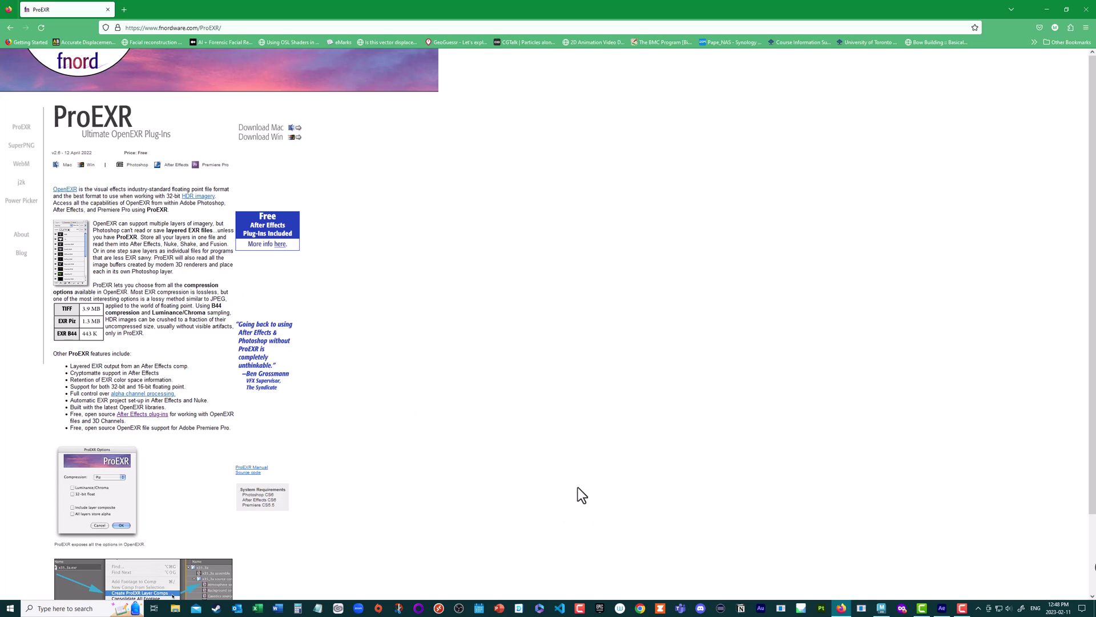
{"action": "left_click", "coordinate": [942, 608]}
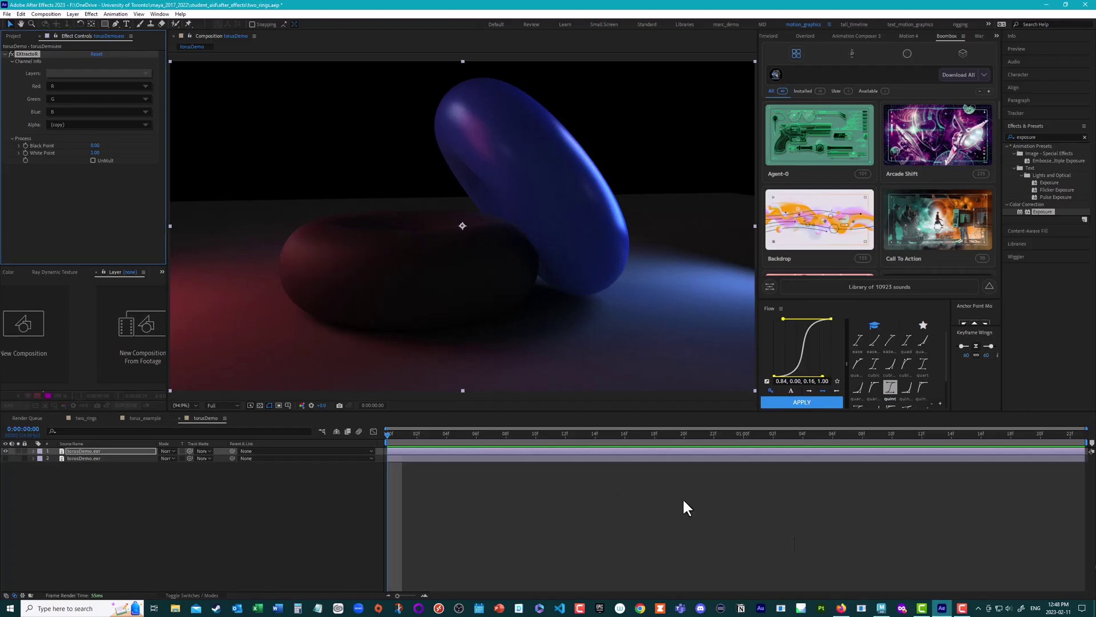
- Set the upper layer's EXtractoR effect to extract the RGBA_hdr layer
{"action": "left_click", "coordinate": [81, 448]}
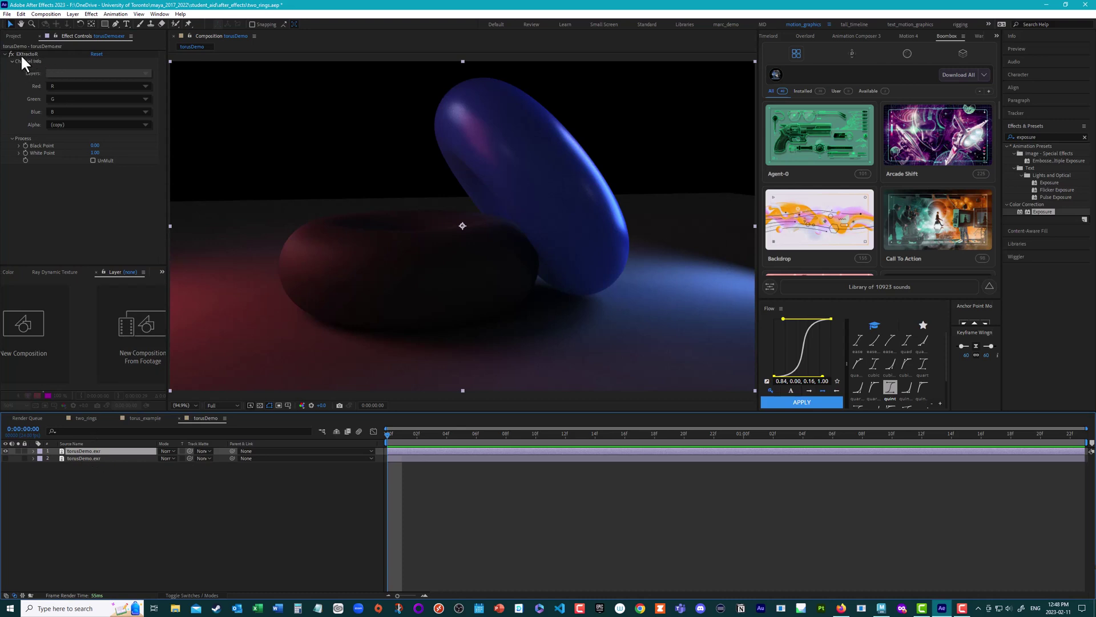
{"action": "left_click", "coordinate": [64, 74]}
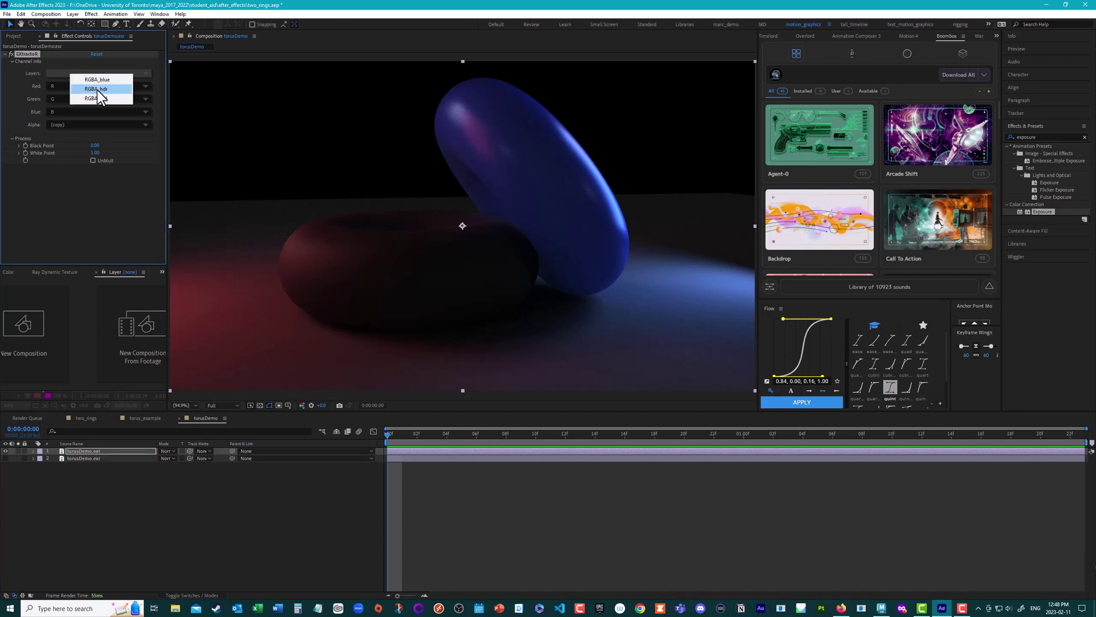
{"action": "left_click", "coordinate": [98, 89]}
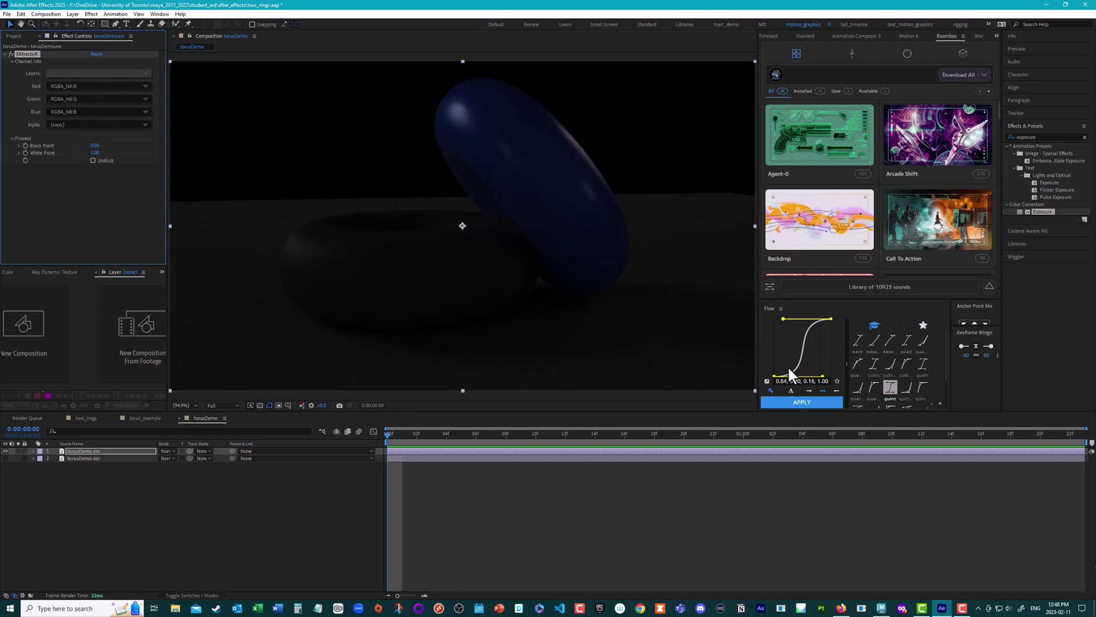
- Add the Color Correction Exposure effect to the RGBA_hdr layer and set its Gamma Correction to 1.8
{"action": "double_click", "coordinate": [1043, 211]}
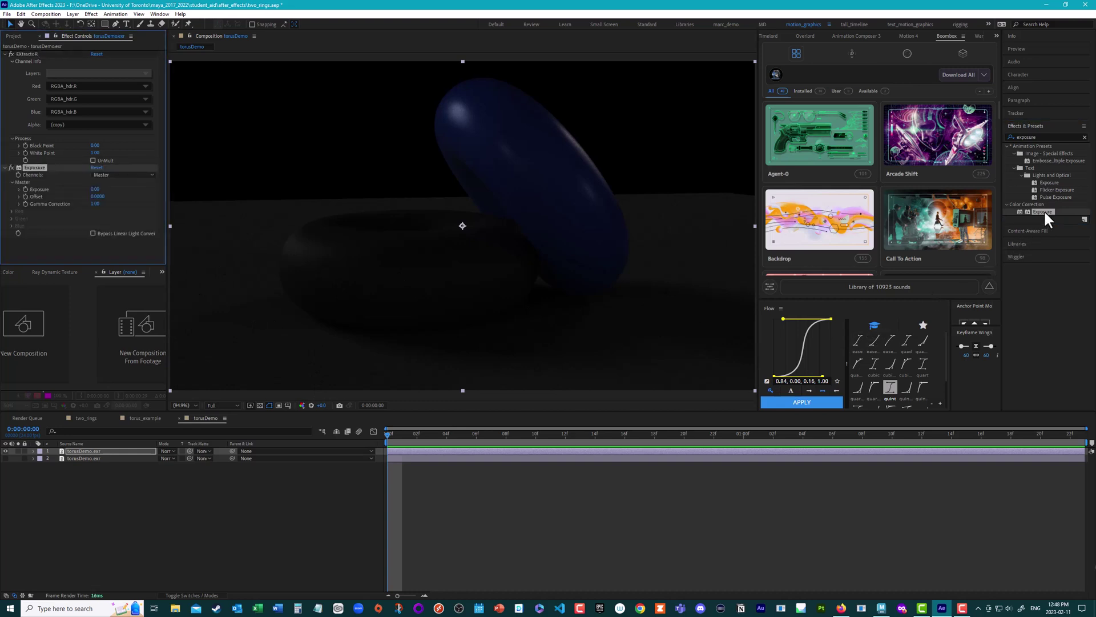
{"action": "left_click", "coordinate": [1031, 137]}
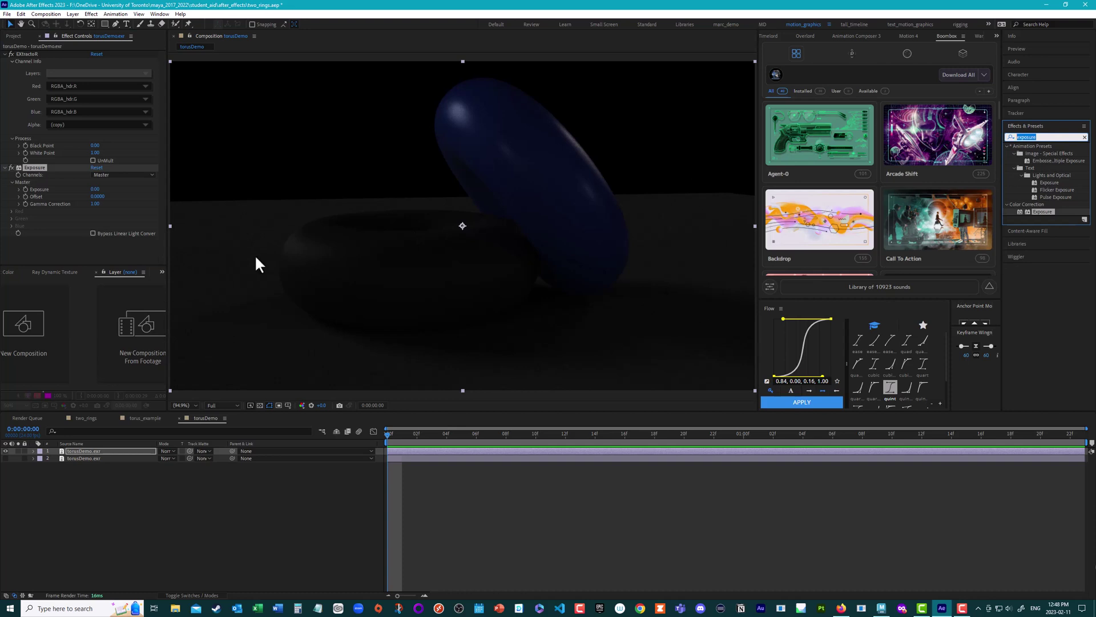
{"action": "left_click_drag", "start_coordinate": [96, 204], "coordinate": [127, 210]}
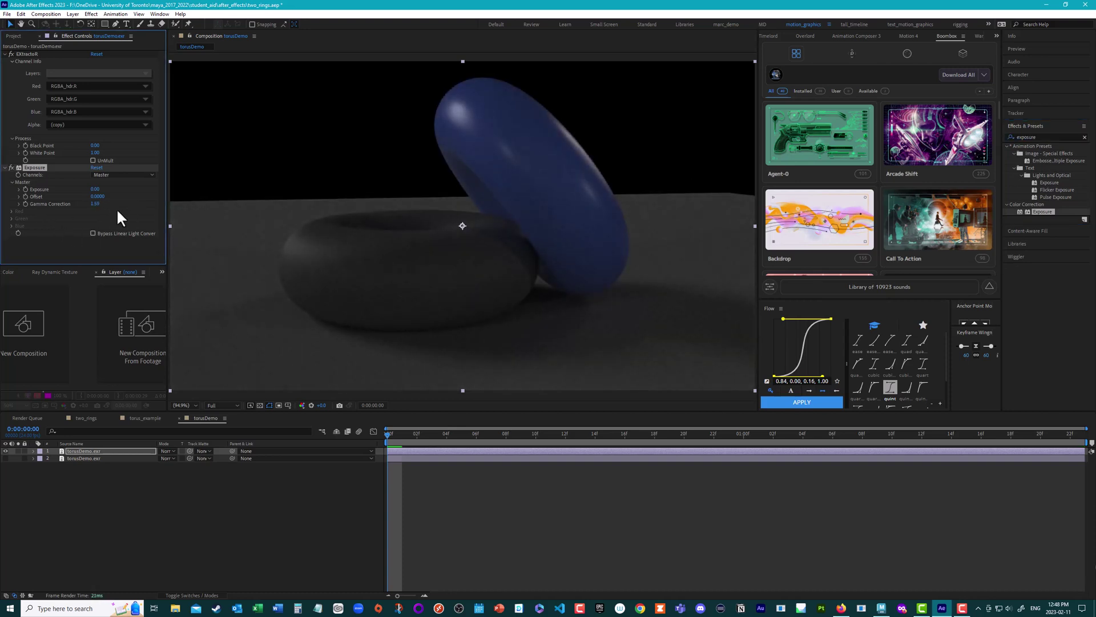
{"action": "left_click", "coordinate": [95, 204]}
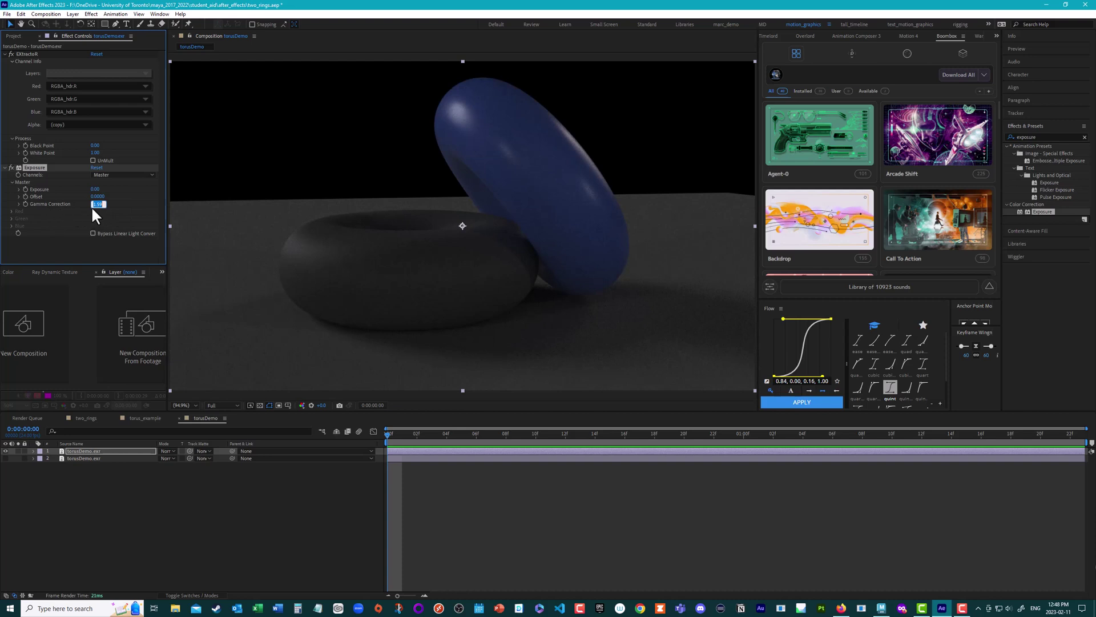
{"action": "type", "text": "1.8"}
{"action": "key", "text": "Return"}
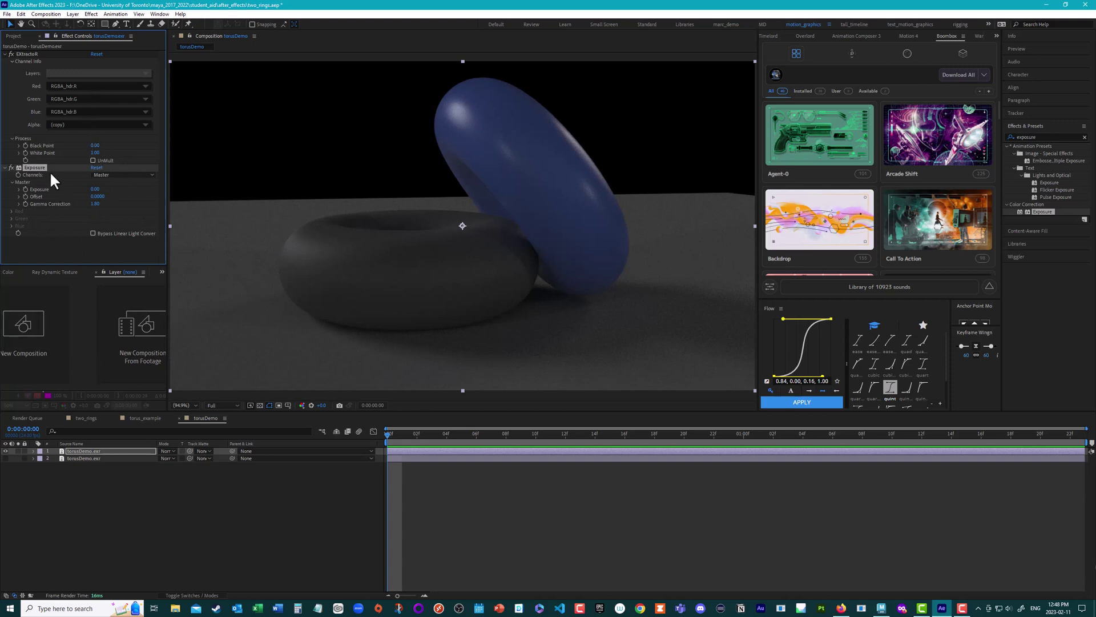
{"action": "left_click", "coordinate": [26, 54]}
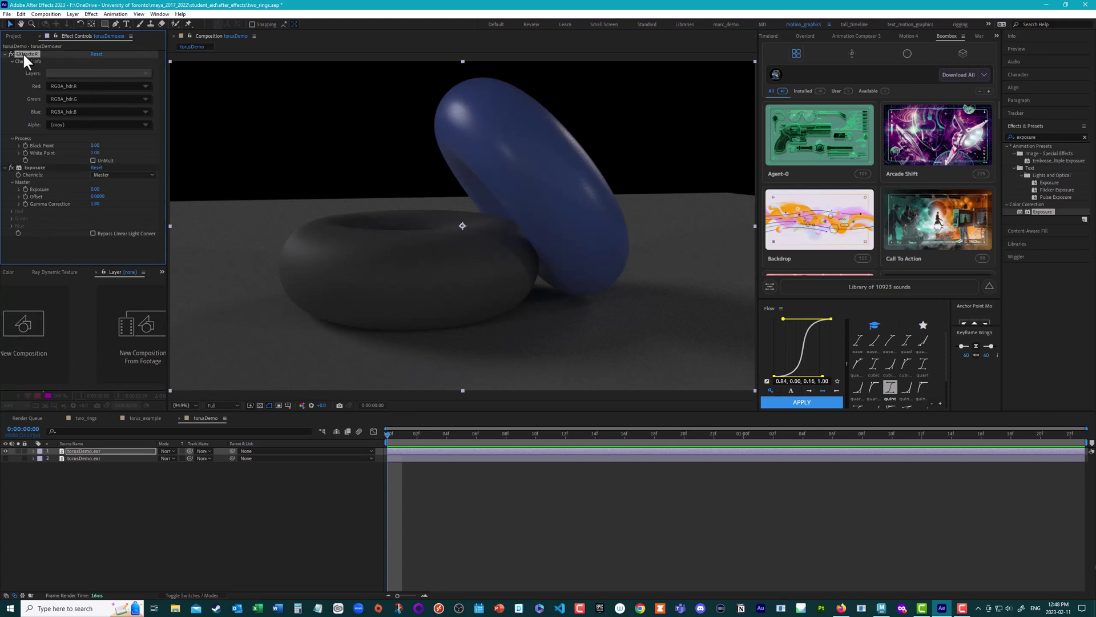
{"action": "left_click", "coordinate": [41, 169]}
- Duplicate the RGBA_hdr layer with its effects and set the copy's EXtractoR to RGBA_blue
{"action": "left_click", "coordinate": [86, 450]}
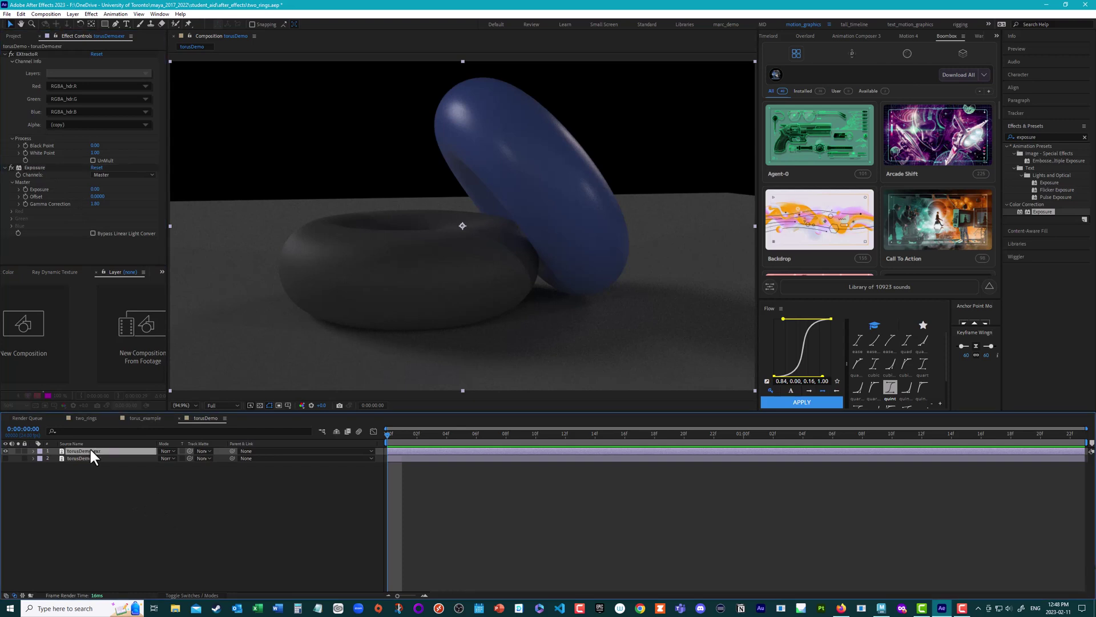
{"action": "key", "text": "ctrl+d"}
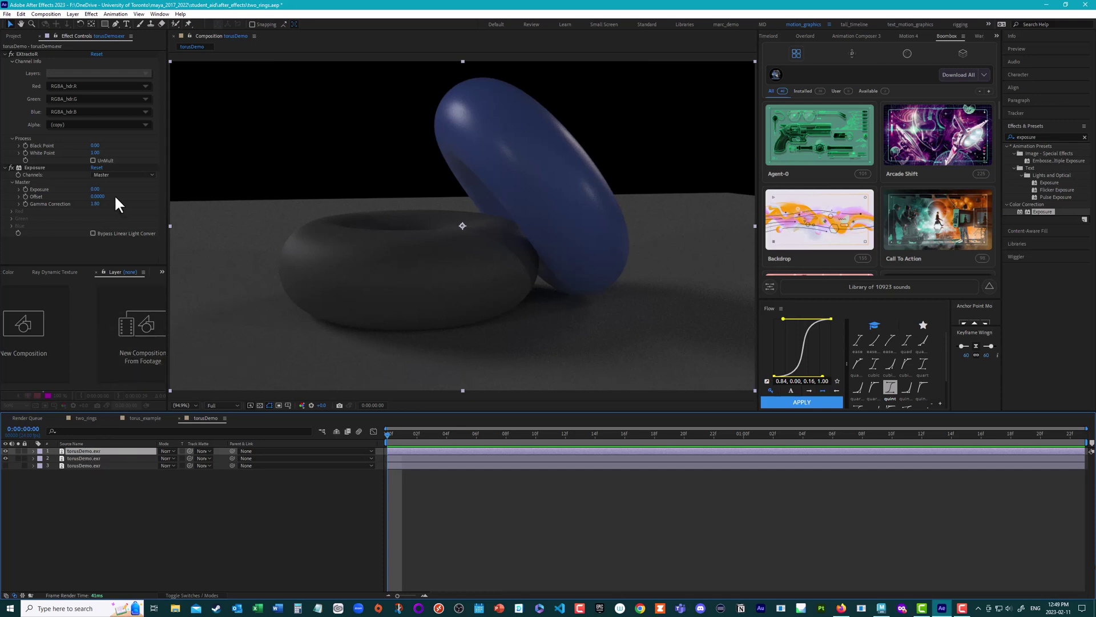
{"action": "left_click", "coordinate": [31, 73]}
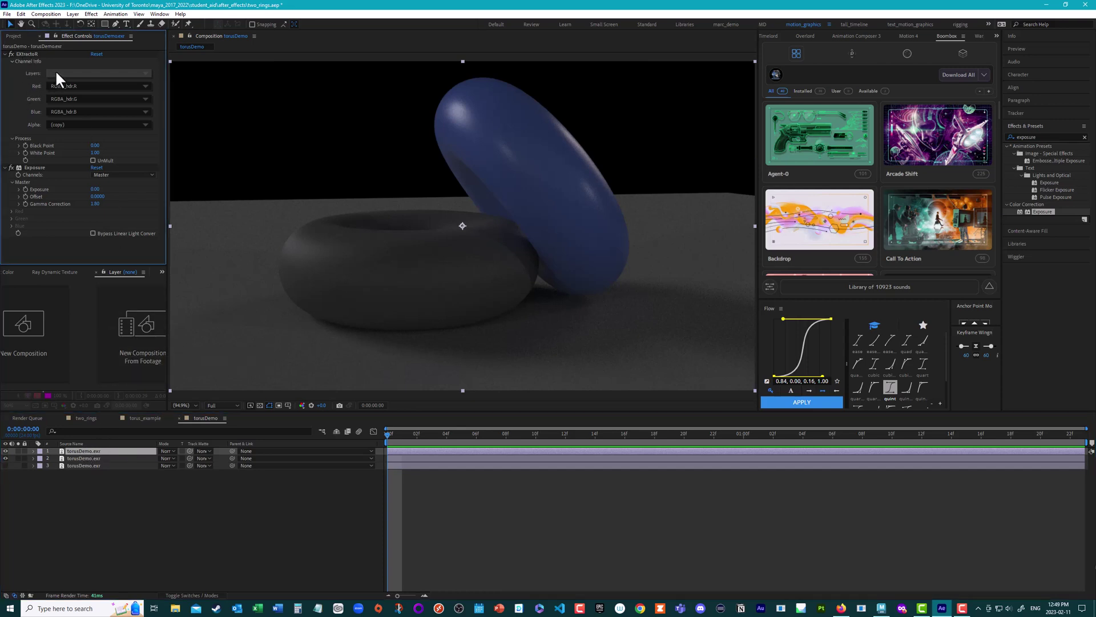
{"action": "left_click", "coordinate": [57, 73]}
{"action": "left_click", "coordinate": [84, 78]}
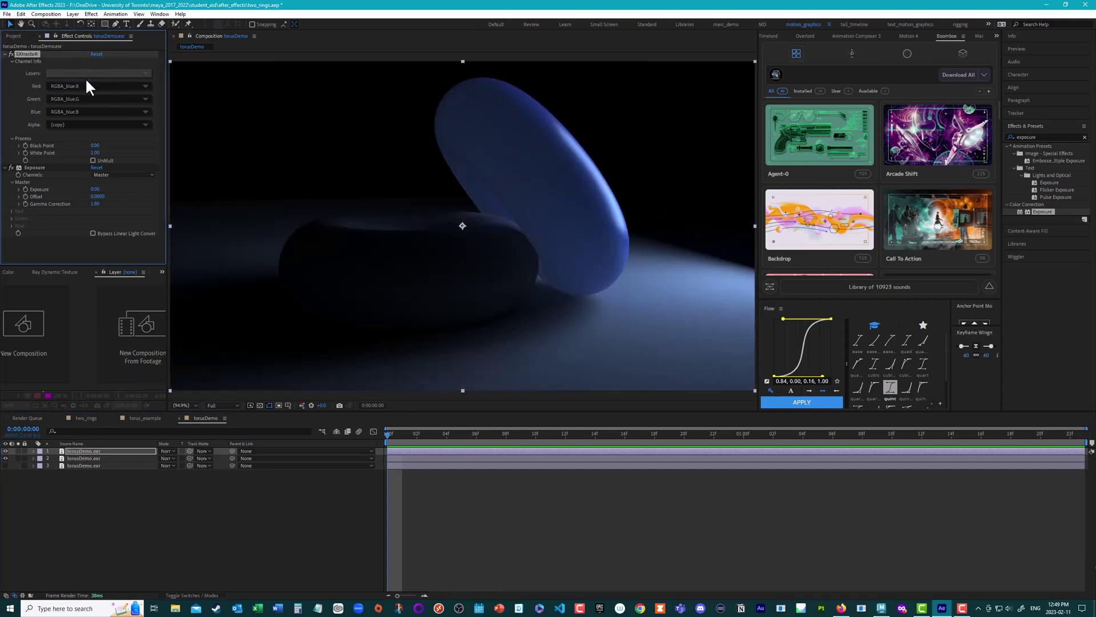
{"action": "left_click", "coordinate": [98, 511]}
- Duplicate the RGBA_blue layer with its effects and set the copy's EXtractoR to RGBA_red
{"action": "left_click", "coordinate": [91, 452]}
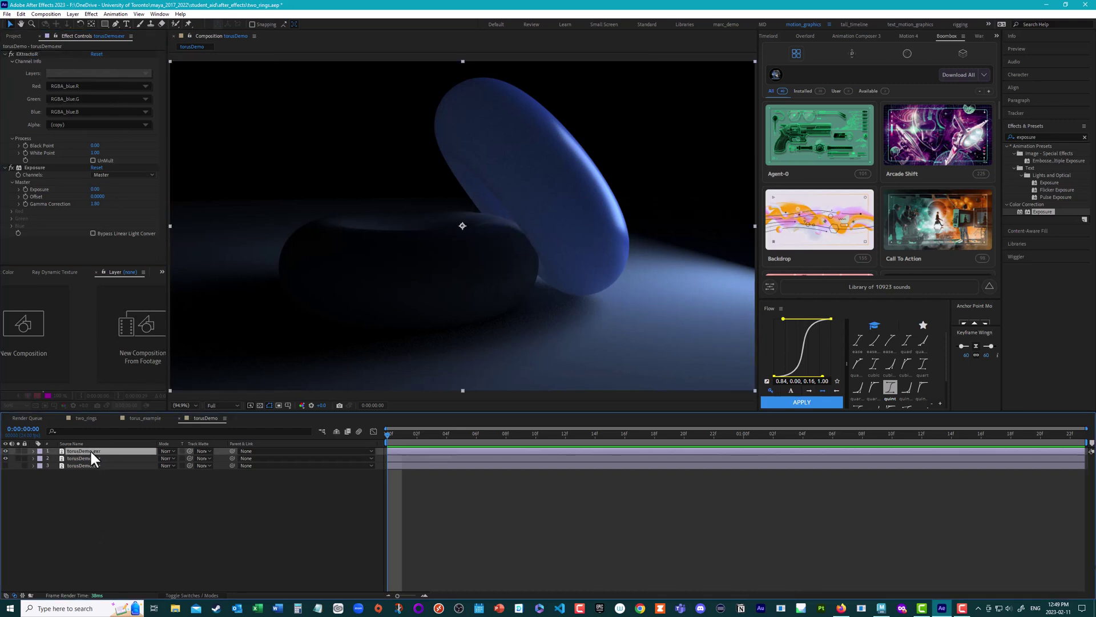
{"action": "key", "text": "ctrl+d"}
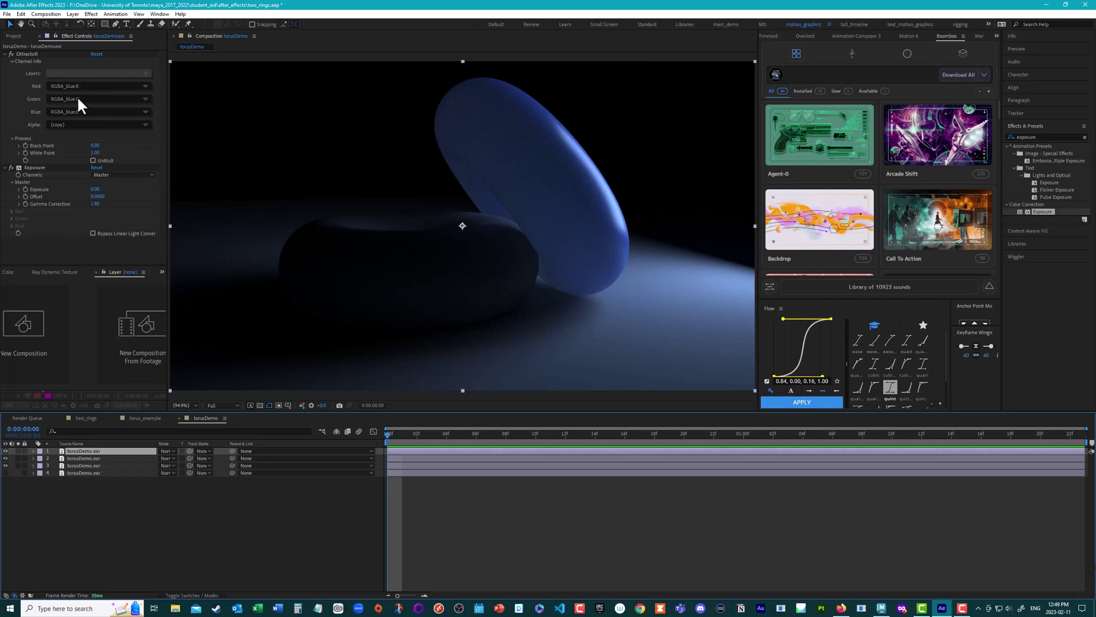
{"action": "left_click", "coordinate": [58, 74]}
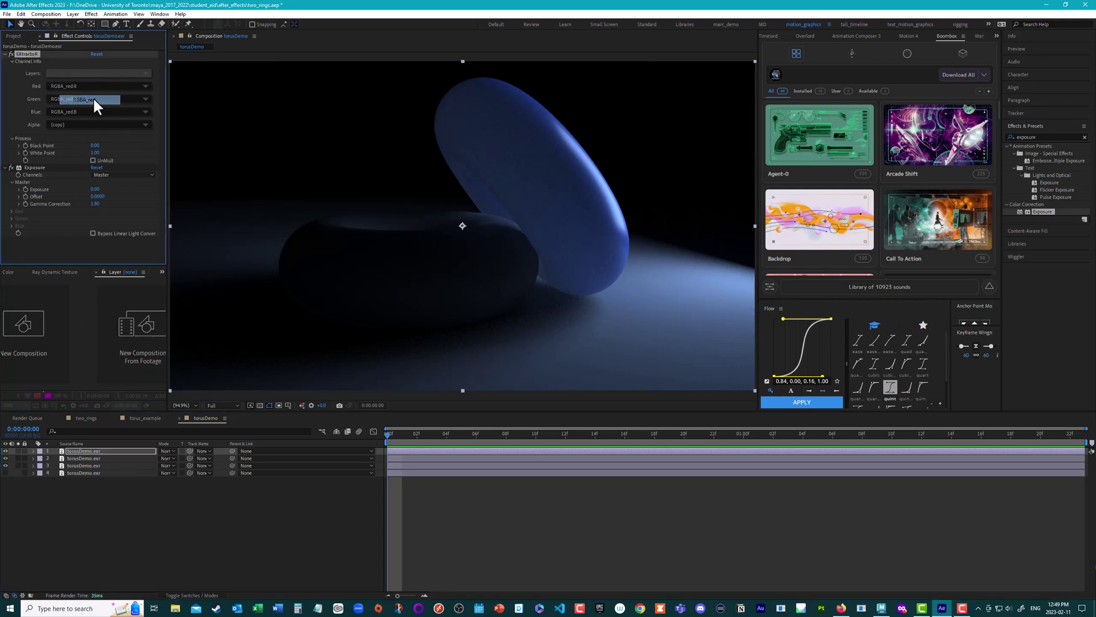
{"action": "left_click", "coordinate": [93, 99]}
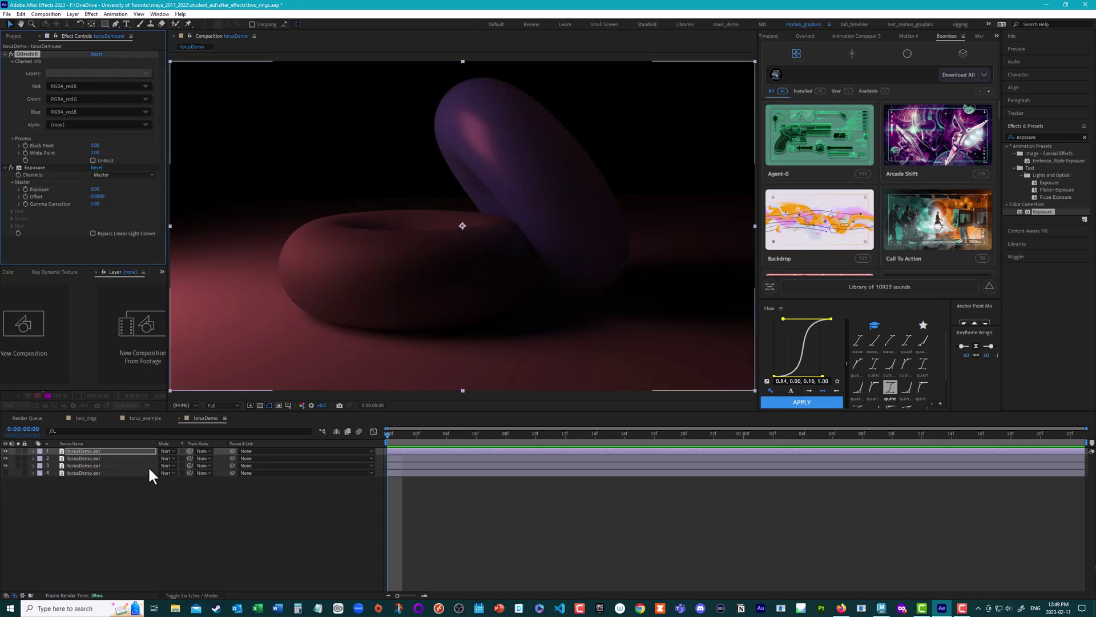
- Set the blending mode of the RGBA_blue and RGBA_red layers to Add
{"action": "left_click", "coordinate": [99, 457]}
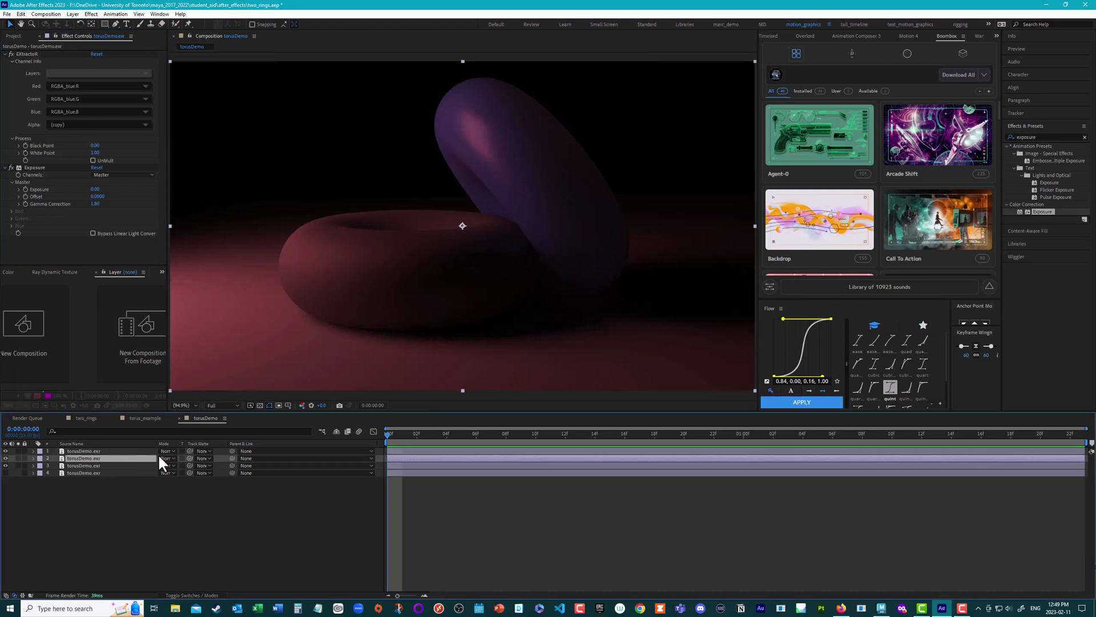
{"action": "left_click", "coordinate": [125, 450], "text": "shift"}
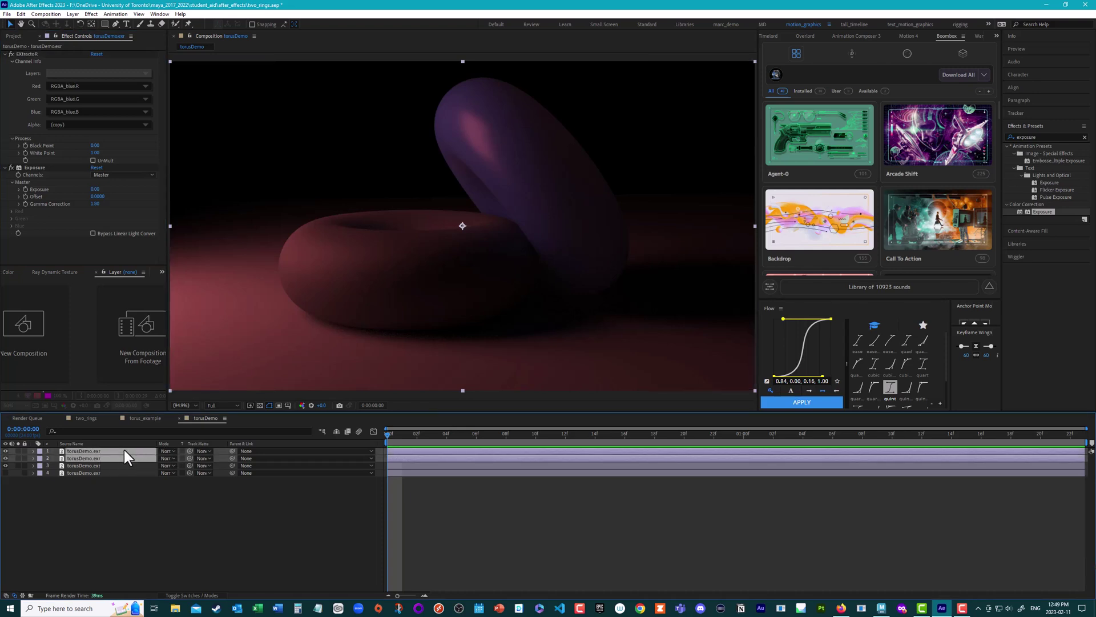
{"action": "left_click", "coordinate": [167, 451]}
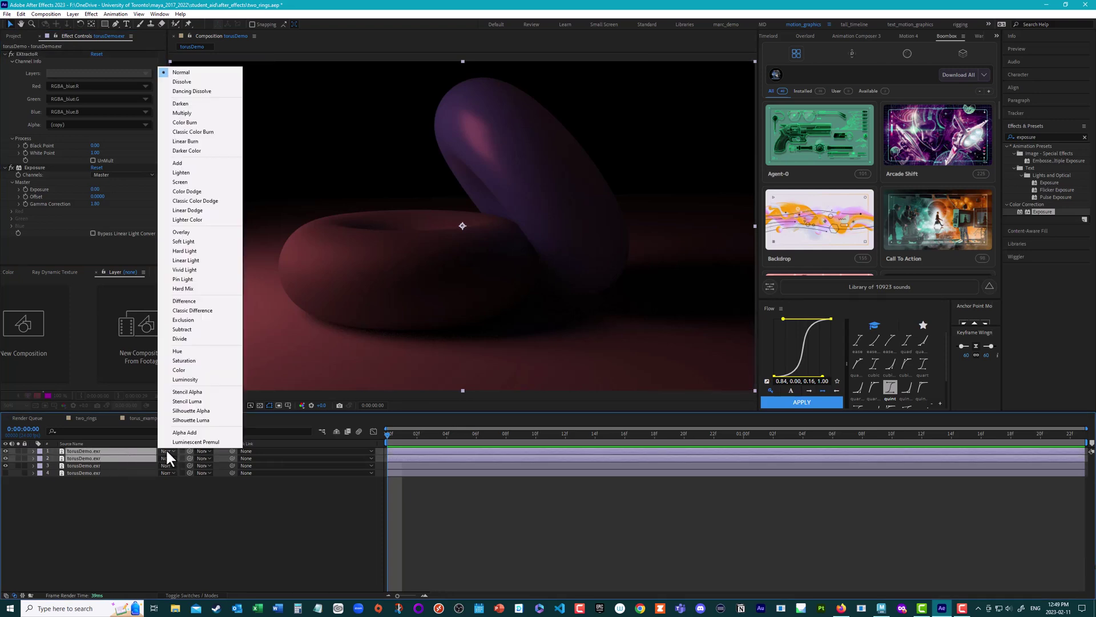
{"action": "left_click", "coordinate": [197, 165]}
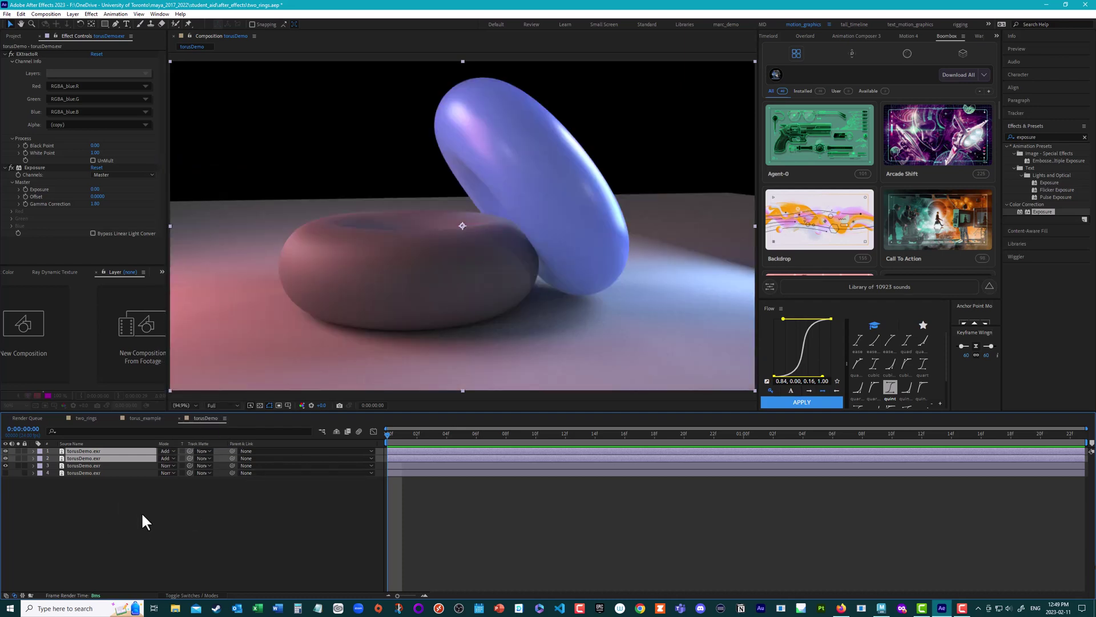
- Set the Exposure effect's Gamma Correction to 1.00 on the RGBA_hdr, RGBA_blue and RGBA_red layers
{"action": "left_click", "coordinate": [89, 465]}
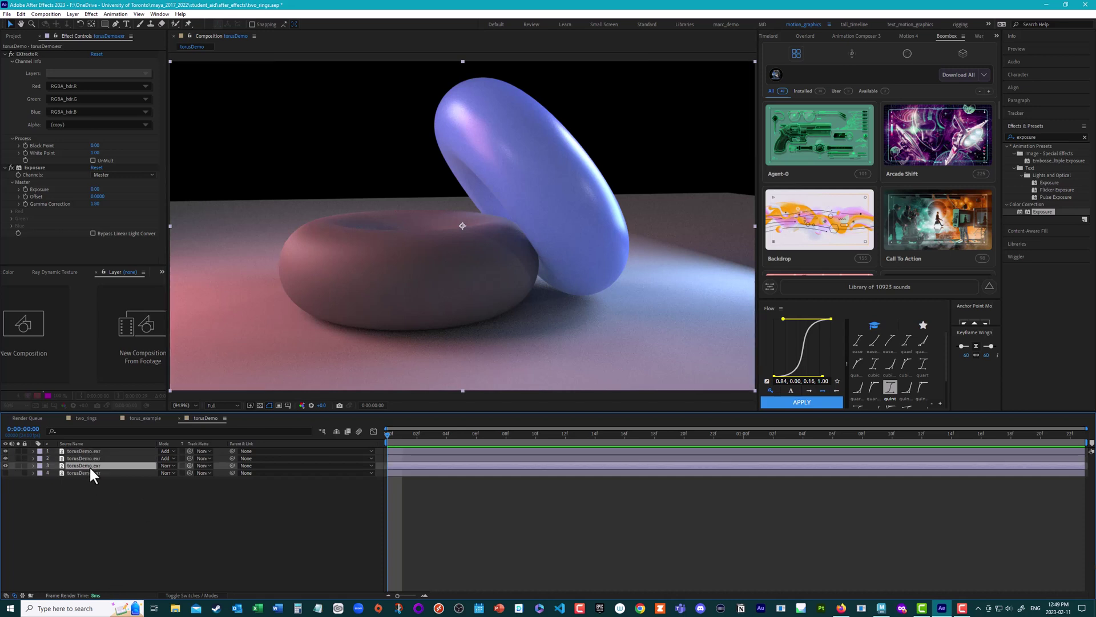
{"action": "left_click", "coordinate": [97, 204]}
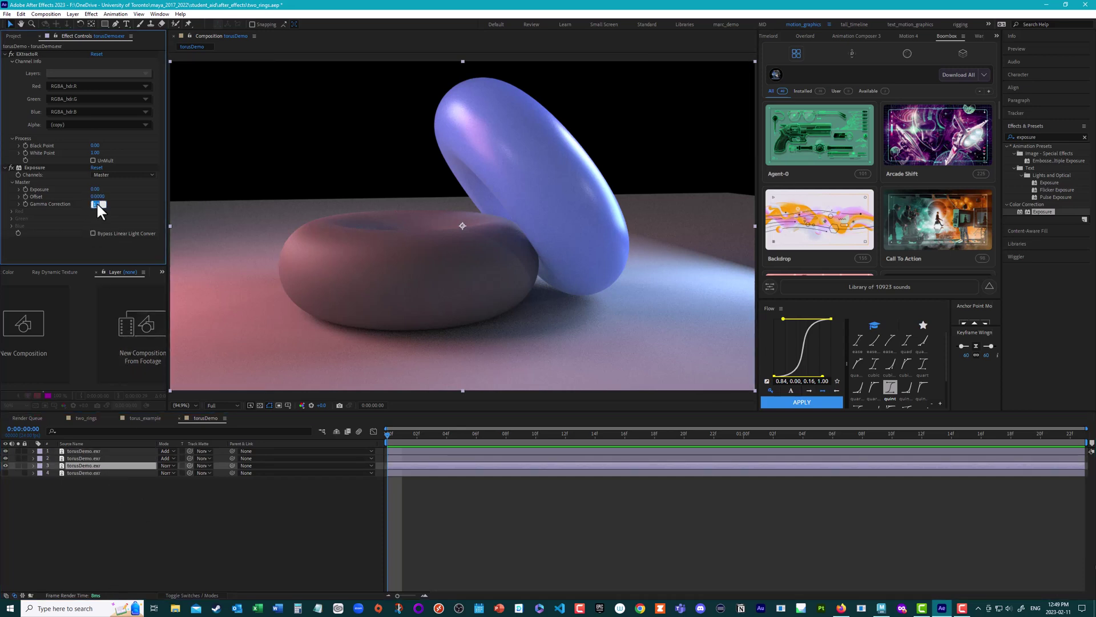
{"action": "key", "text": "Return"}
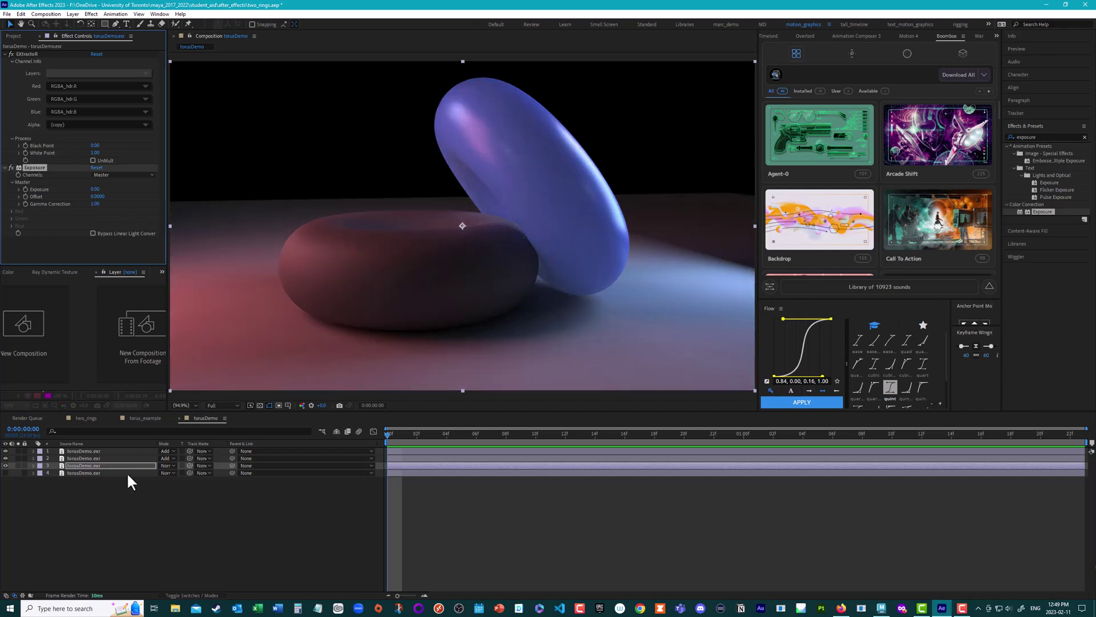
{"action": "left_click", "coordinate": [97, 458]}
{"action": "left_click", "coordinate": [95, 204]}
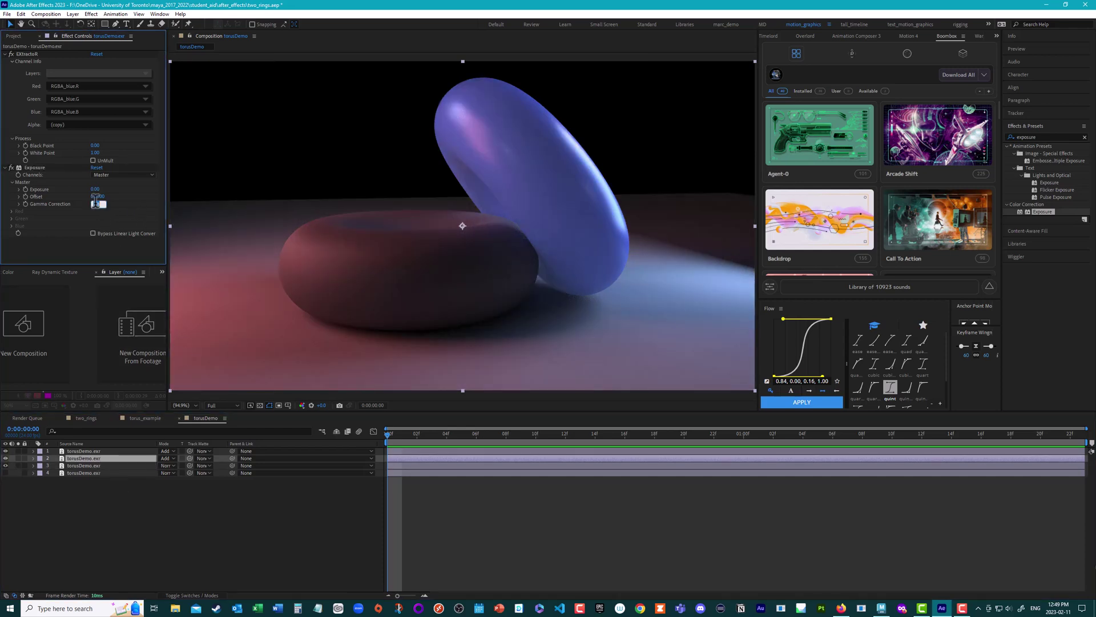
{"action": "key", "text": "Return"}
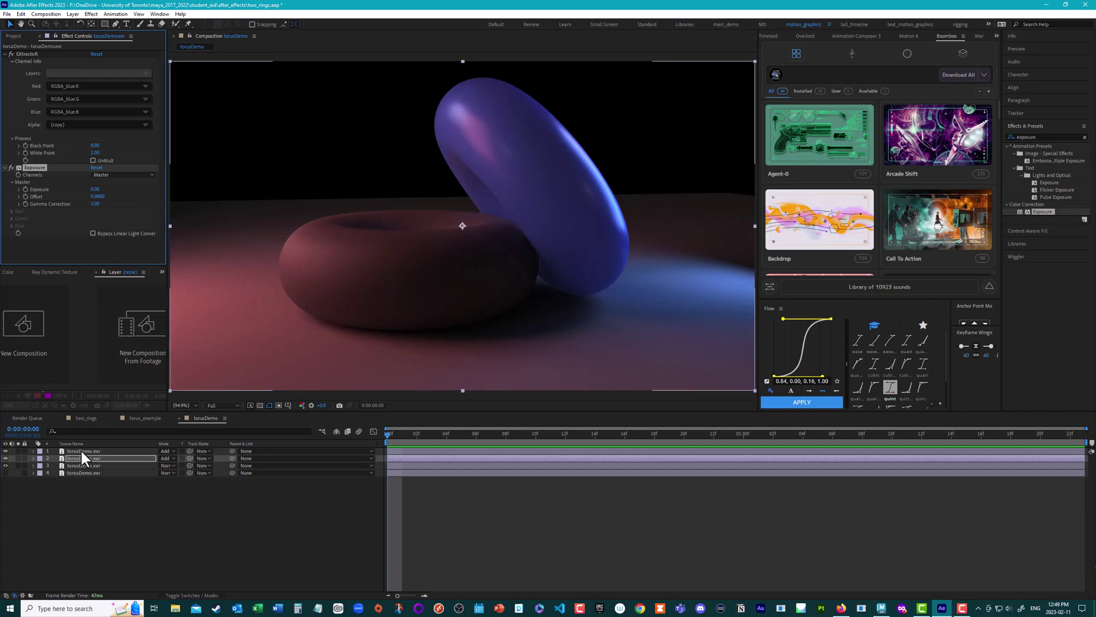
{"action": "left_click", "coordinate": [89, 450]}
{"action": "left_click", "coordinate": [97, 204]}
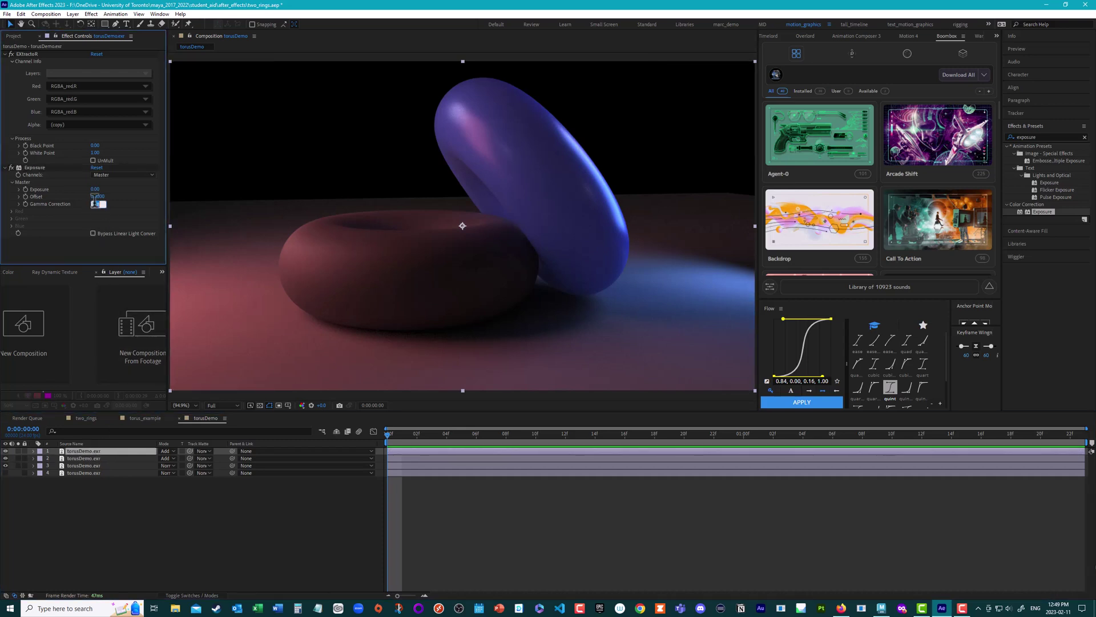
{"action": "key", "text": "Return"}
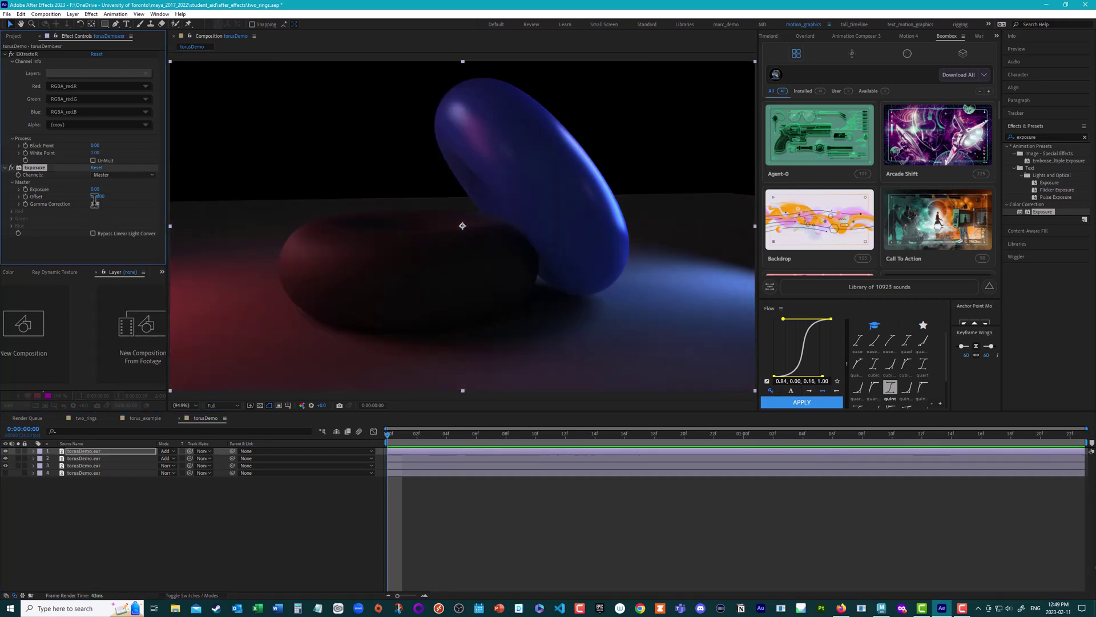
- Switch to Maya to examine the Arnold RenderView render as a colour reference, and return to After Effects
{"action": "key", "text": "alt+Tab"}
{"action": "key", "text": "alt+Tab"}
{"action": "key", "text": "Tab"}
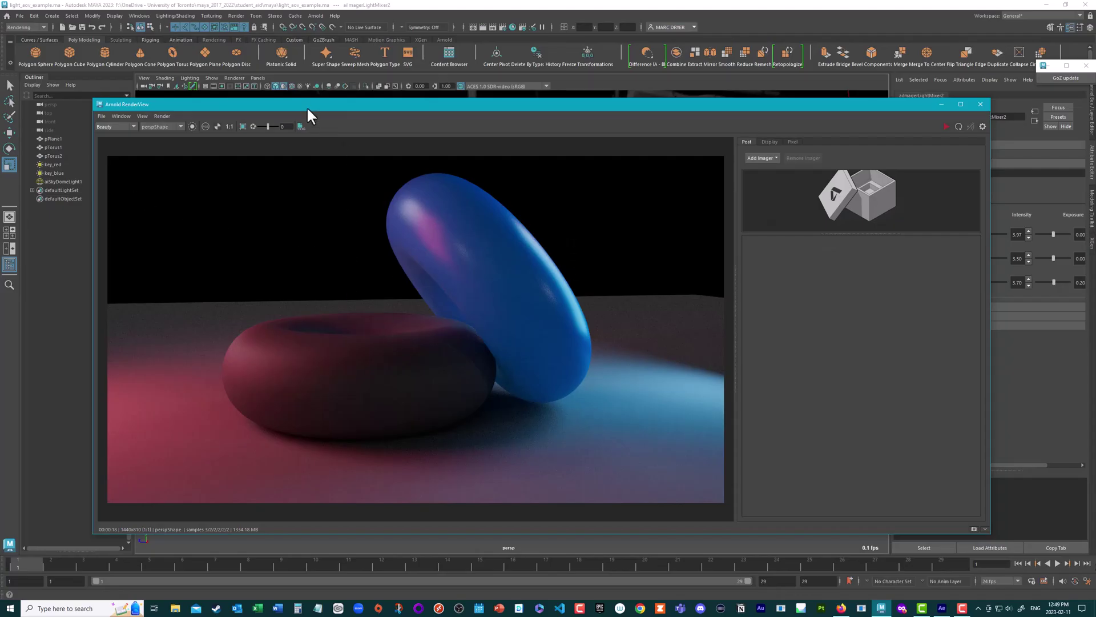
{"action": "left_click_drag", "start_coordinate": [307, 106], "coordinate": [374, 86]}
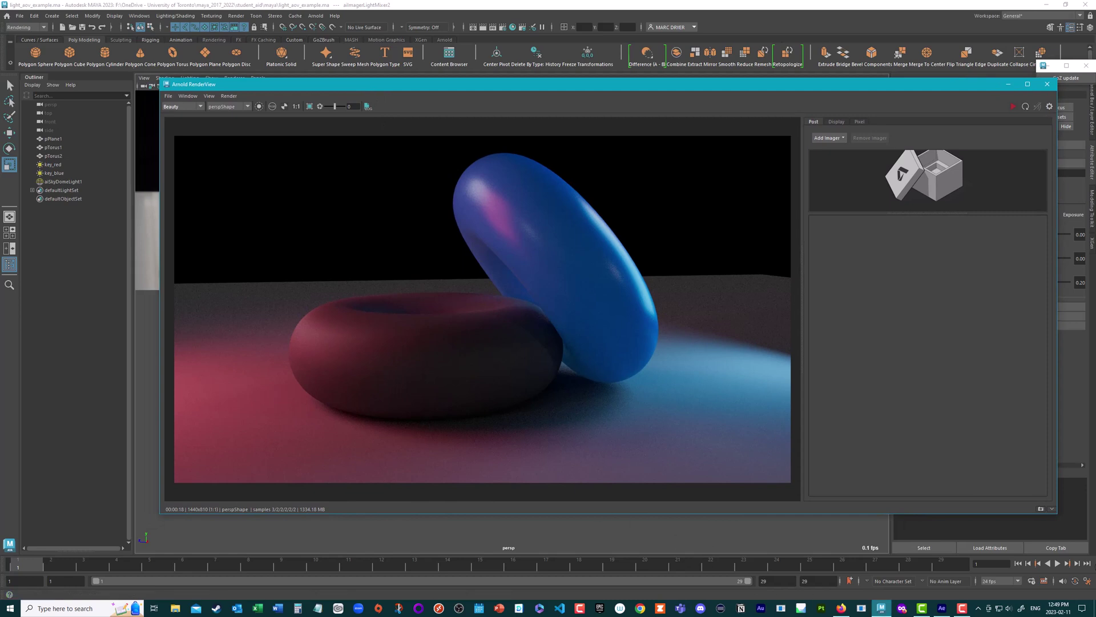
{"action": "left_click", "coordinate": [941, 608]}
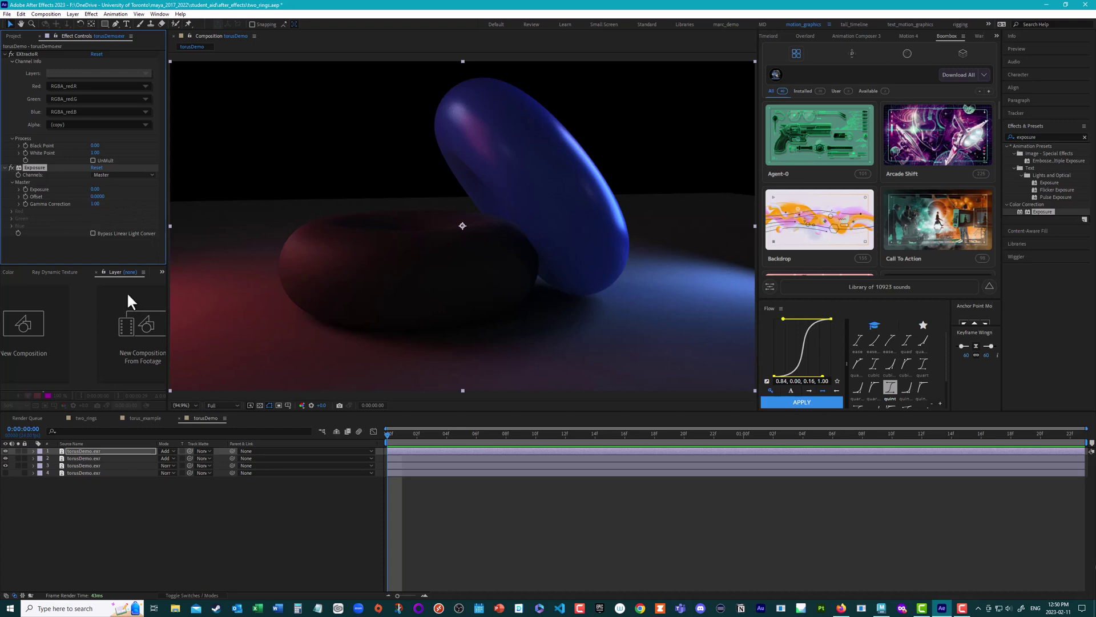
- Set the Gamma Correction of the RGBA_red and RGBA_blue layers to 1.40 and raise the Exposure of both
{"action": "left_click_drag", "start_coordinate": [95, 204], "coordinate": [114, 205]}
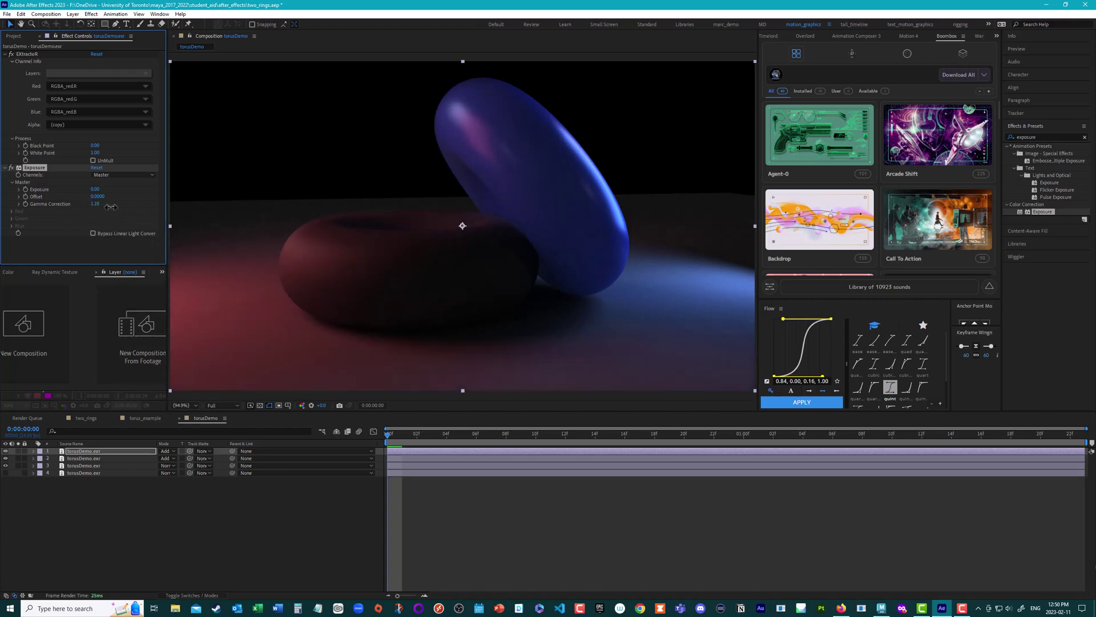
{"action": "left_click", "coordinate": [106, 458]}
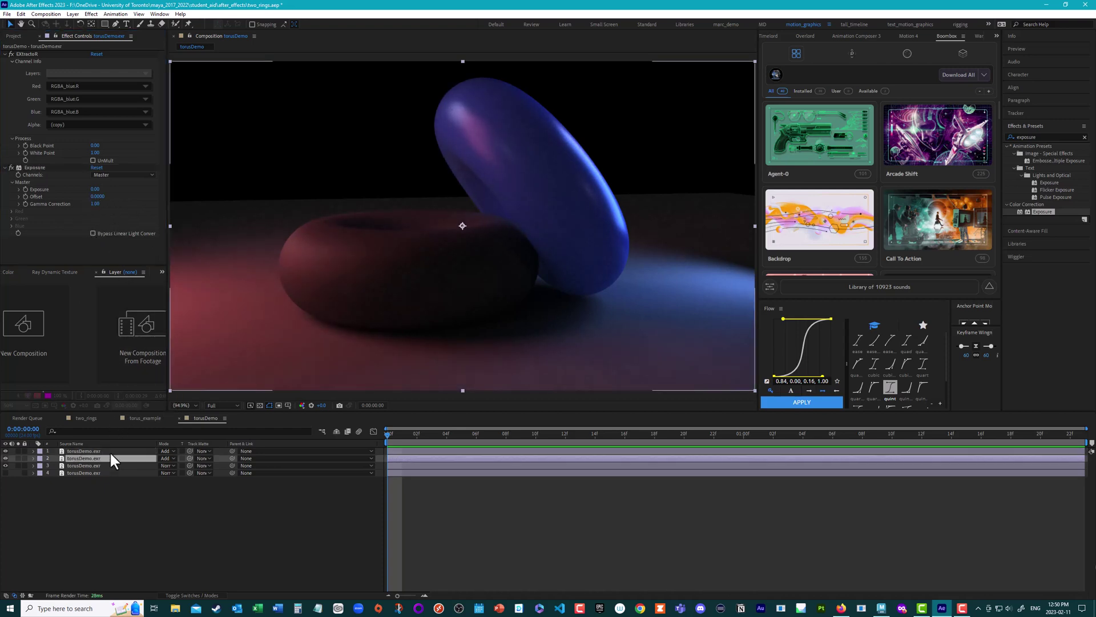
{"action": "left_click_drag", "start_coordinate": [95, 205], "coordinate": [180, 231]}
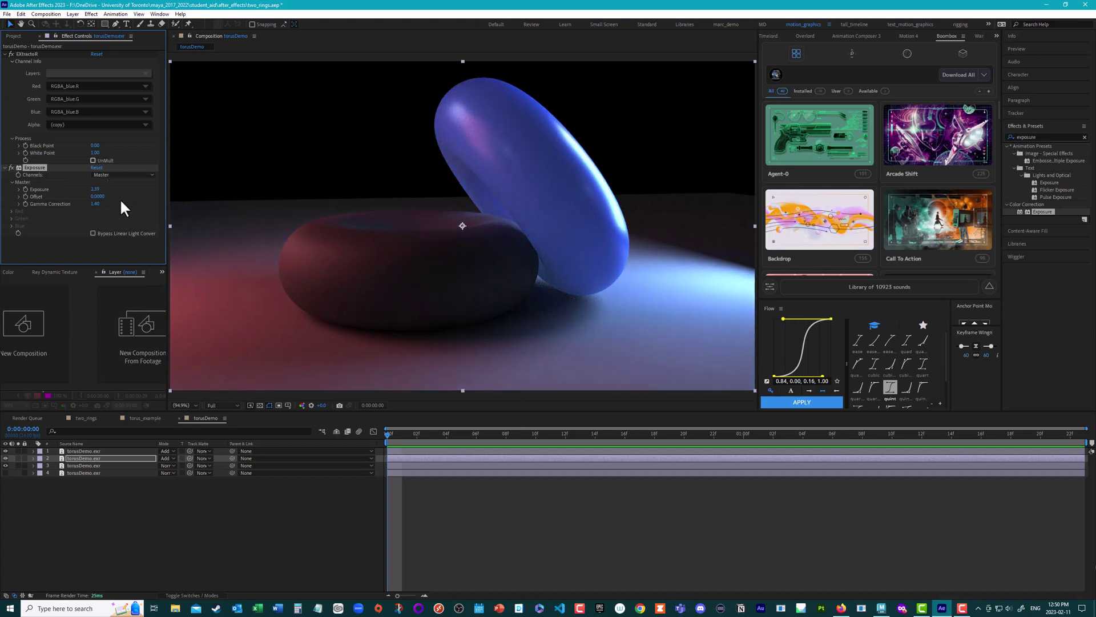
{"action": "left_click", "coordinate": [108, 451]}
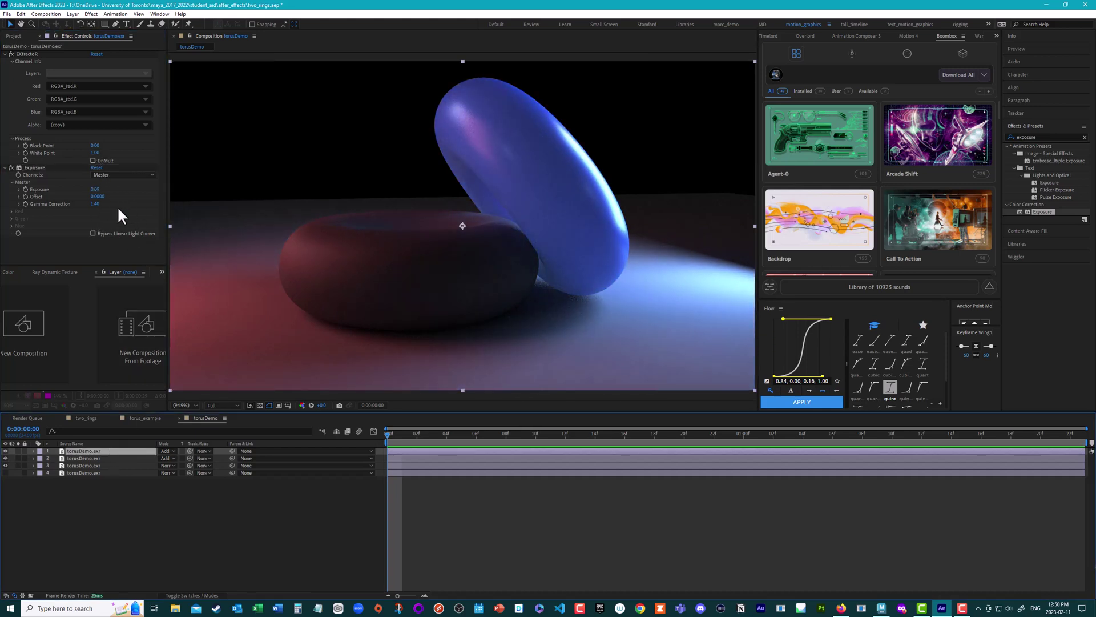
{"action": "left_click_drag", "start_coordinate": [95, 189], "coordinate": [267, 214]}
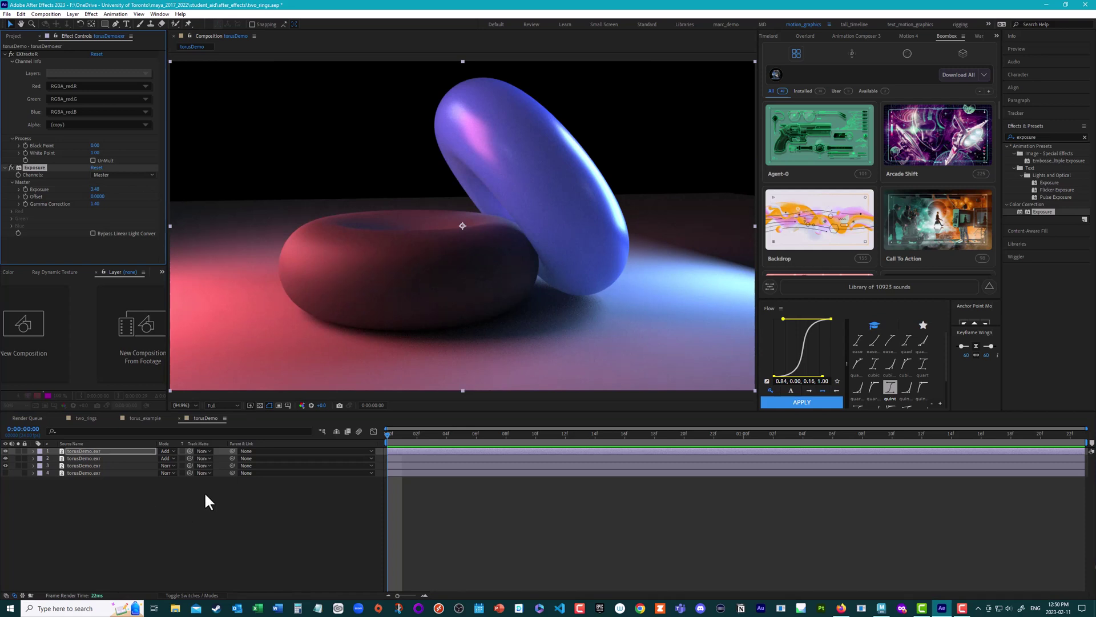
- Rename the layer that extracts RGBA_hdr as hdr_light
{"action": "left_click", "coordinate": [84, 465]}
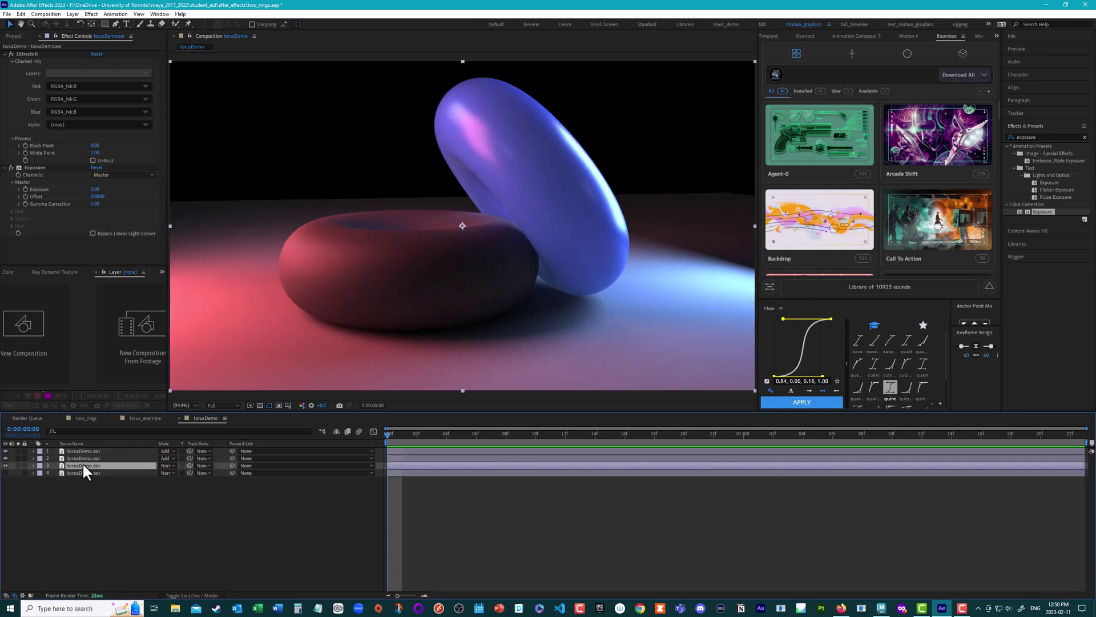
{"action": "key", "text": "Return"}
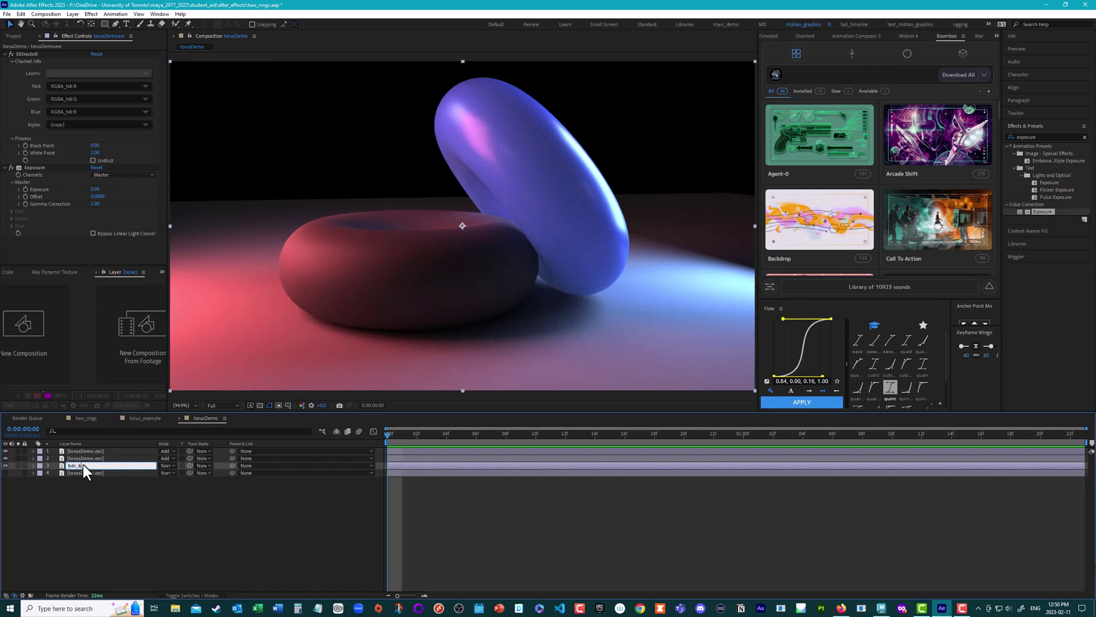
{"action": "type", "text": "hdr_light"}
{"action": "key", "text": "Return"}
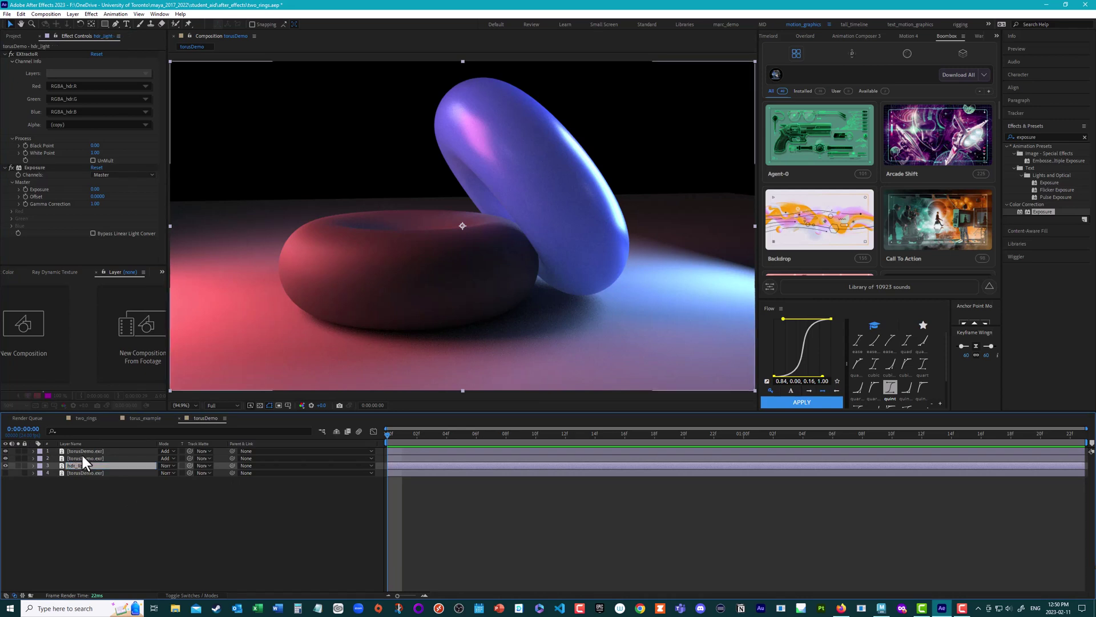
- Rename the layer that extracts RGBA_blue as blue_light
{"action": "left_click", "coordinate": [81, 458]}
{"action": "left_click", "coordinate": [6, 458]}
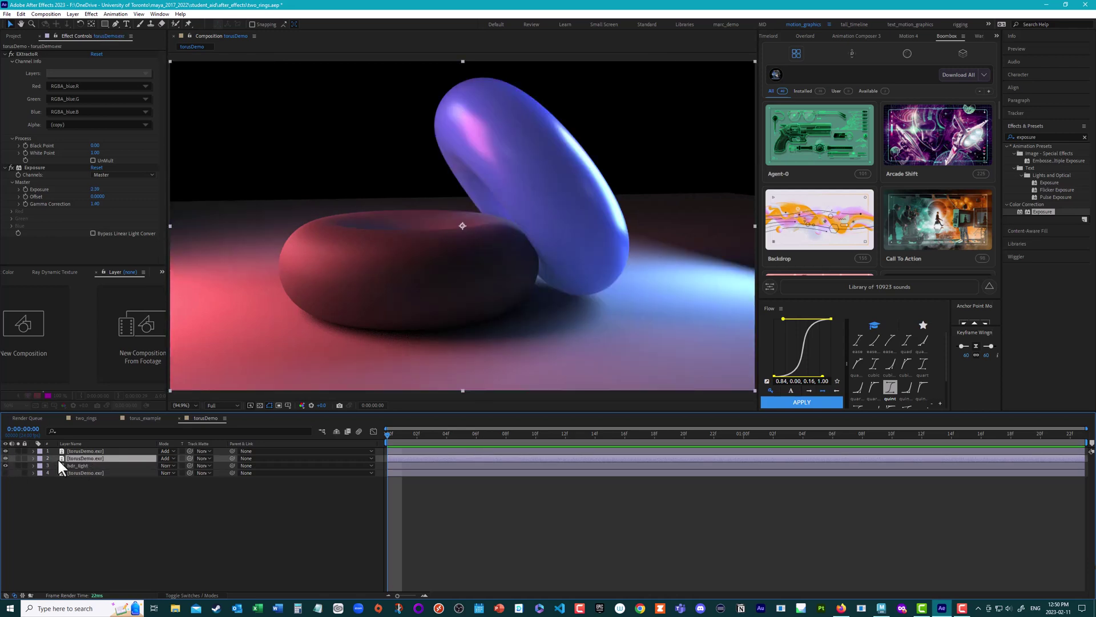
{"action": "key", "text": "Return"}
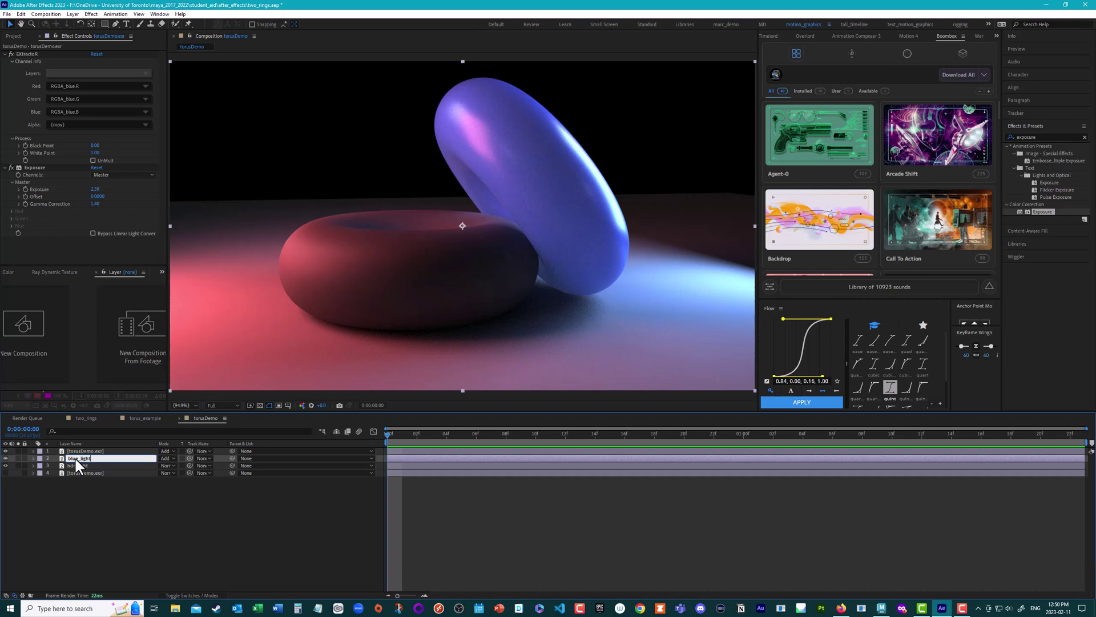
{"action": "key", "text": "Return"}
- Rename the layer that extracts RGBA_red as red_light
{"action": "left_click", "coordinate": [97, 450]}
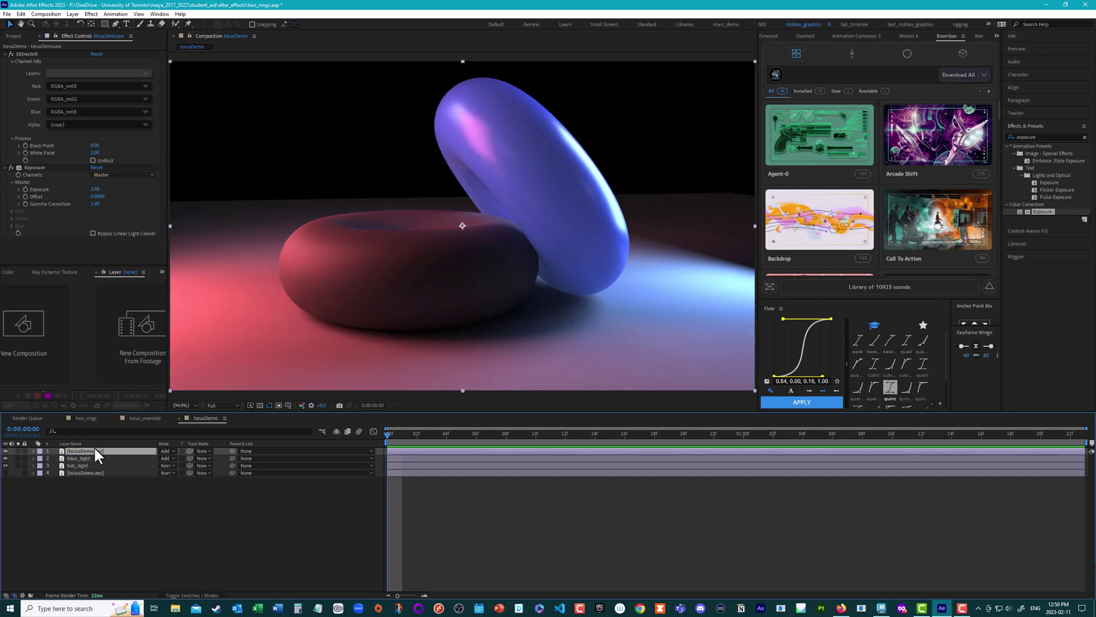
{"action": "key", "text": "Return"}
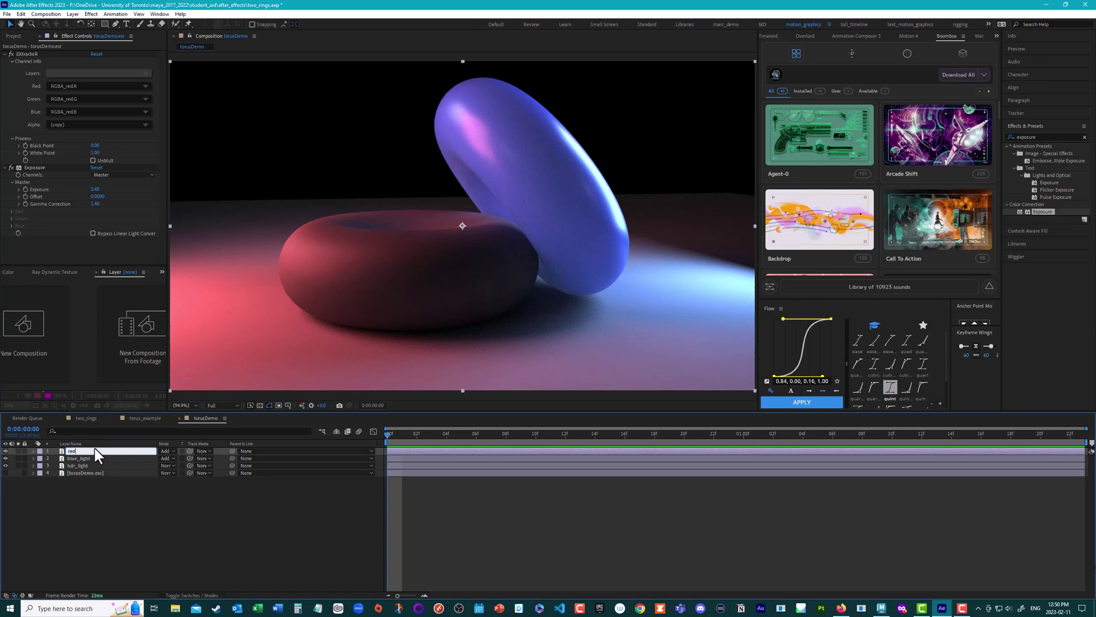
{"action": "type", "text": "red_light"}
{"action": "key", "text": "Return"}
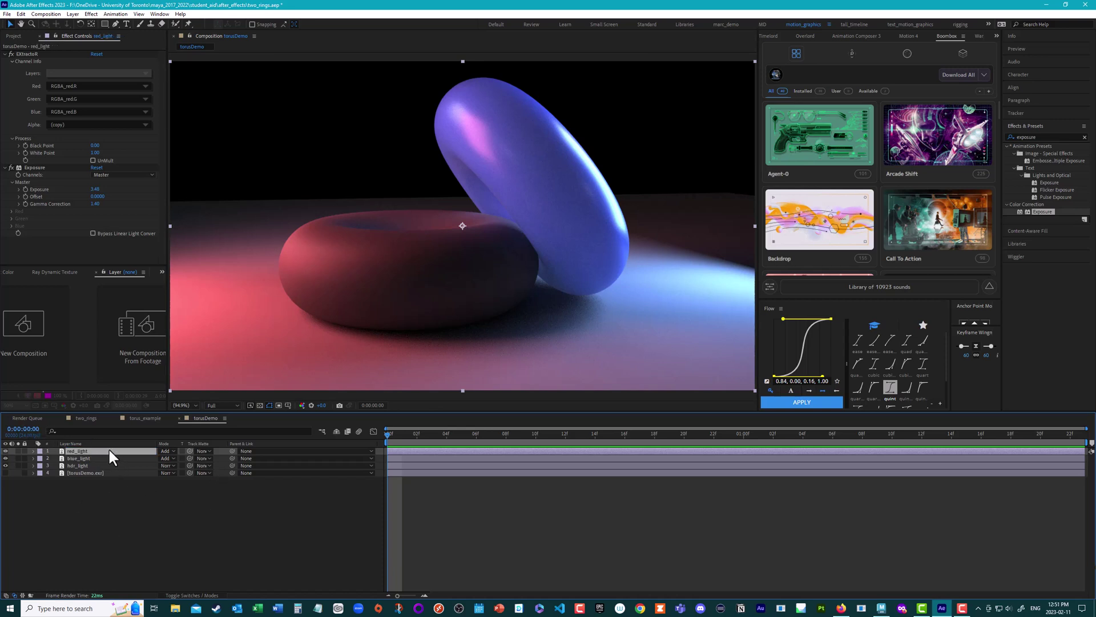
- Keyframe the blue_light layer's Opacity from 0% at the start to 100% at 1 second and preview the fade-in
{"action": "left_click", "coordinate": [88, 458]}
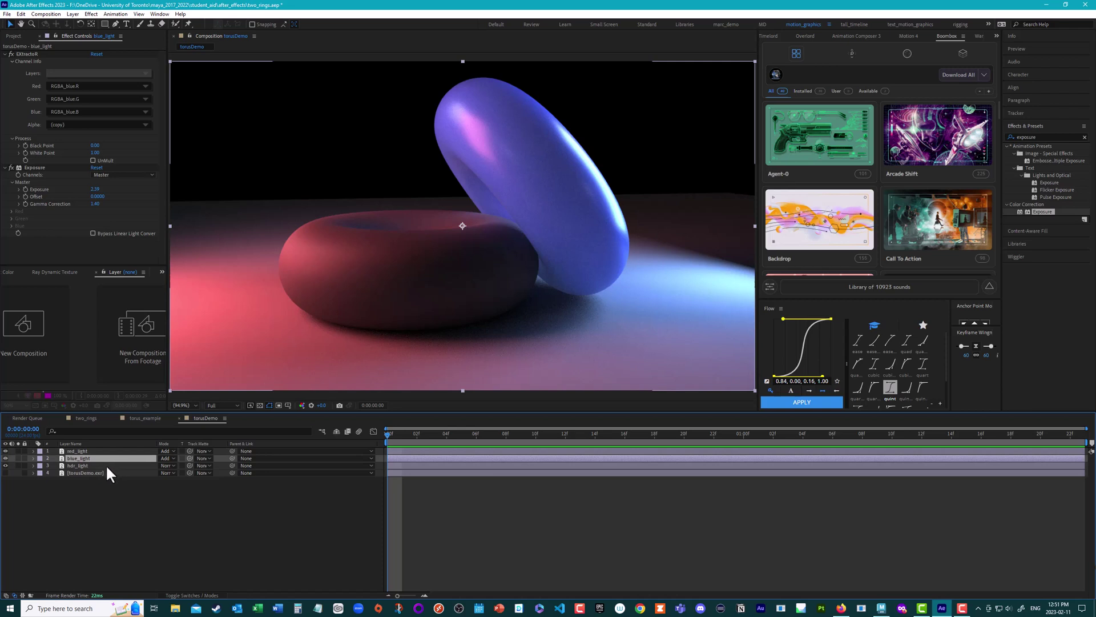
{"action": "key", "text": "t"}
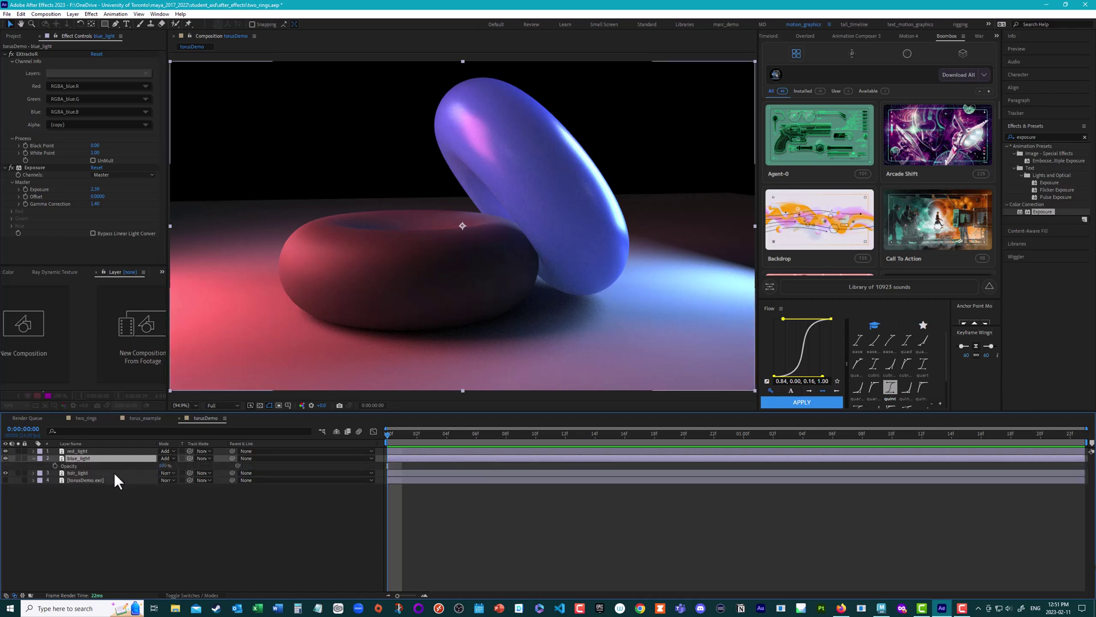
{"action": "left_click", "coordinate": [55, 465]}
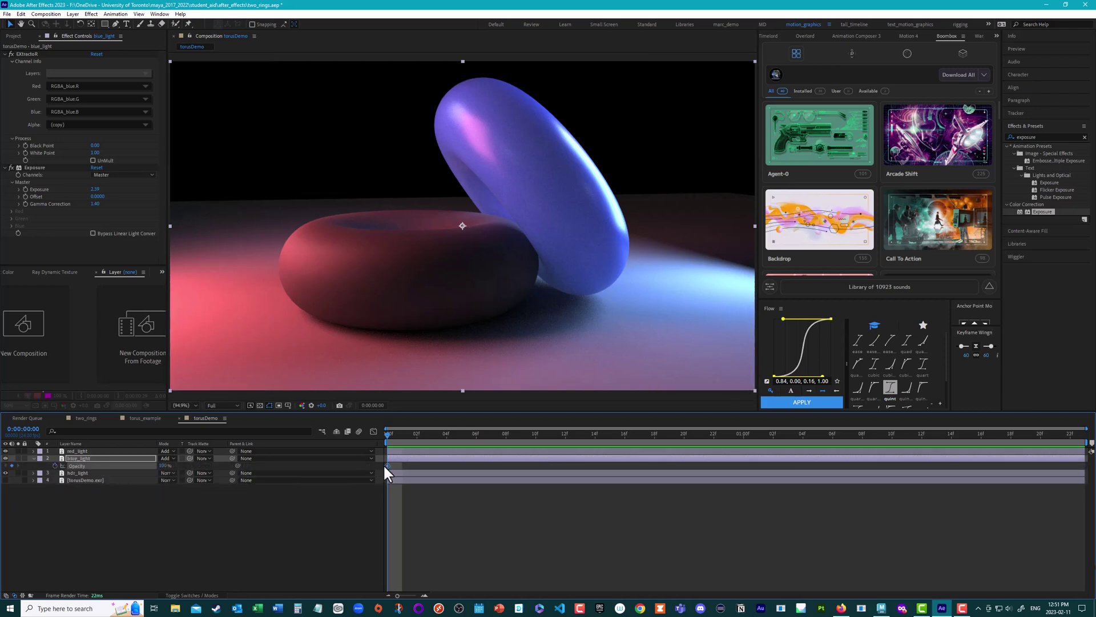
{"action": "left_click_drag", "start_coordinate": [387, 466], "coordinate": [748, 477]}
{"action": "left_click_drag", "start_coordinate": [163, 468], "coordinate": [184, 464]}
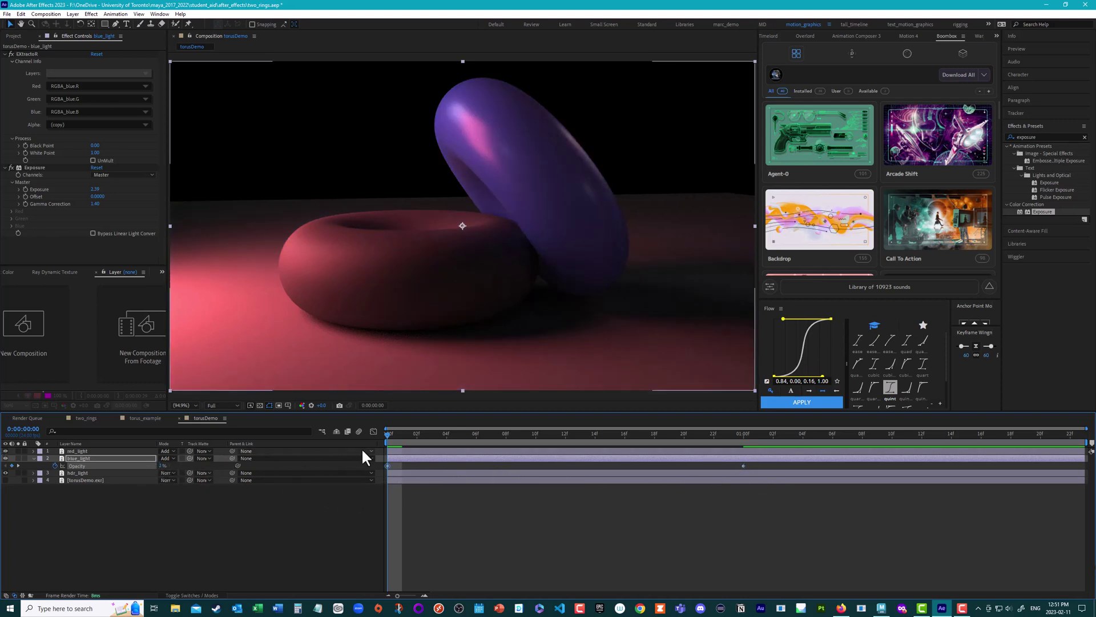
{"action": "key", "text": "space"}
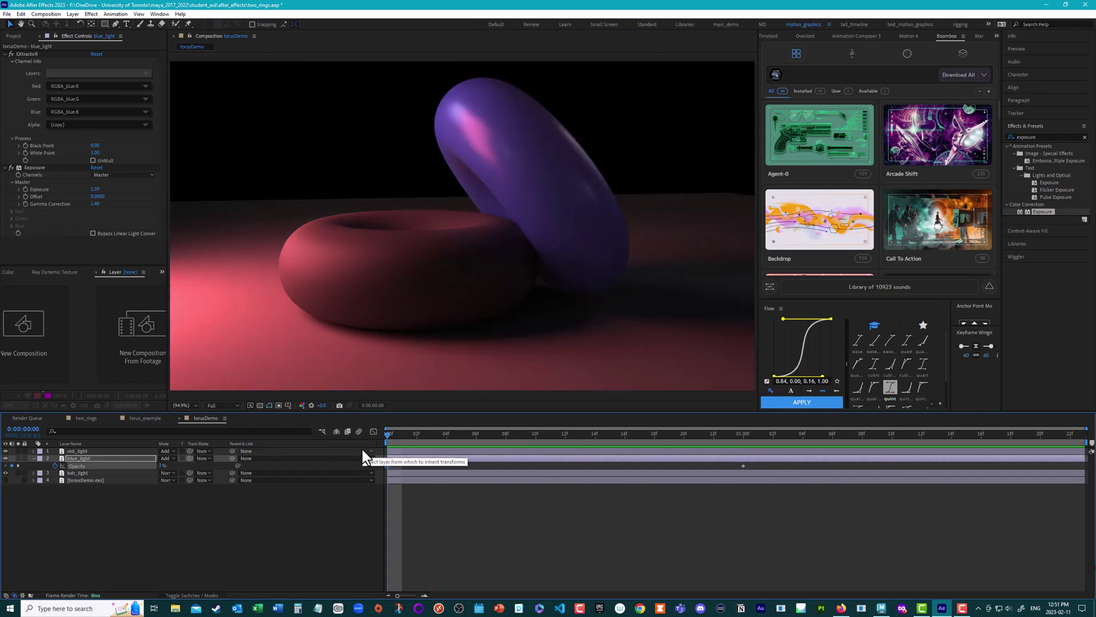
{"action": "key", "text": "space"}
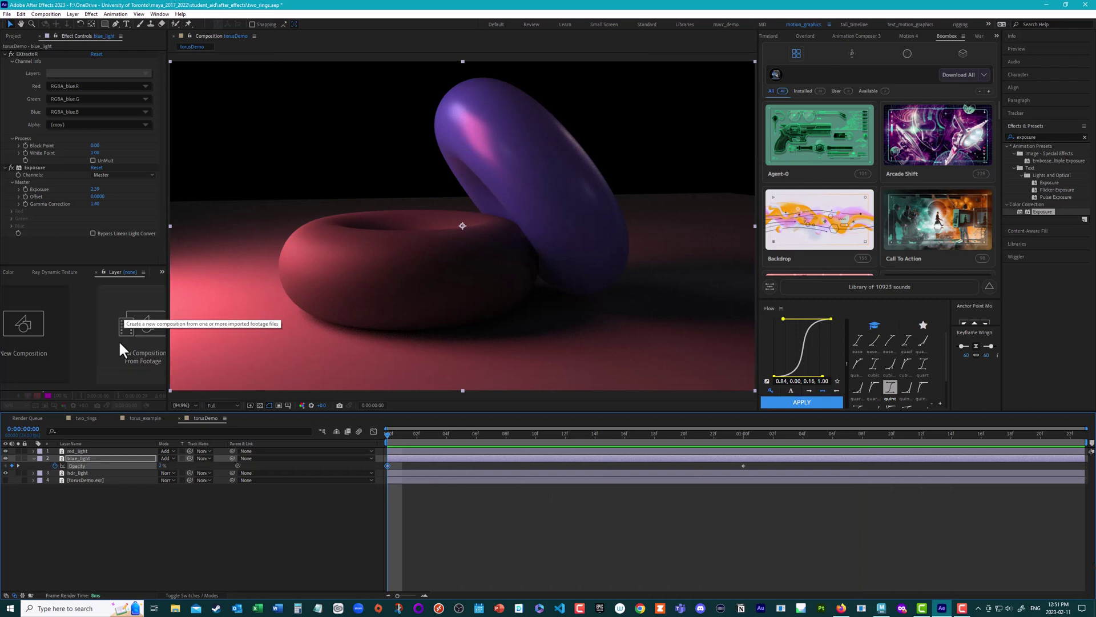
- Move the current time to 1 second and set the blue_light layer's Exposure to 0
{"action": "left_click_drag", "start_coordinate": [386, 434], "coordinate": [743, 464]}
{"action": "left_click_drag", "start_coordinate": [95, 189], "coordinate": [100, 190]}
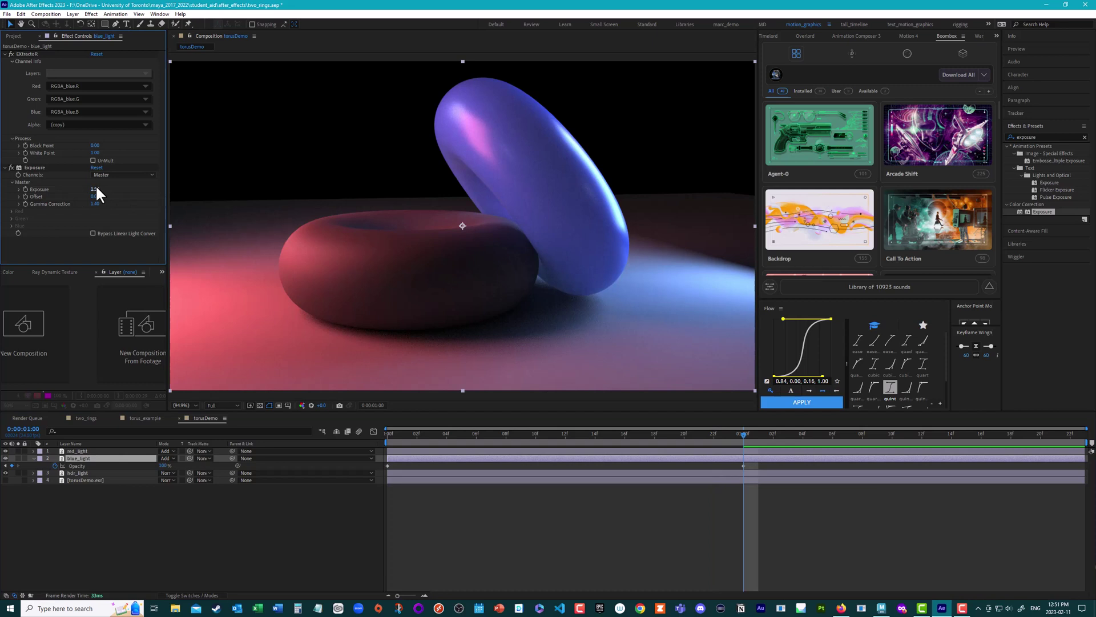
{"action": "type", "text": "0"}
{"action": "key", "text": "Return"}
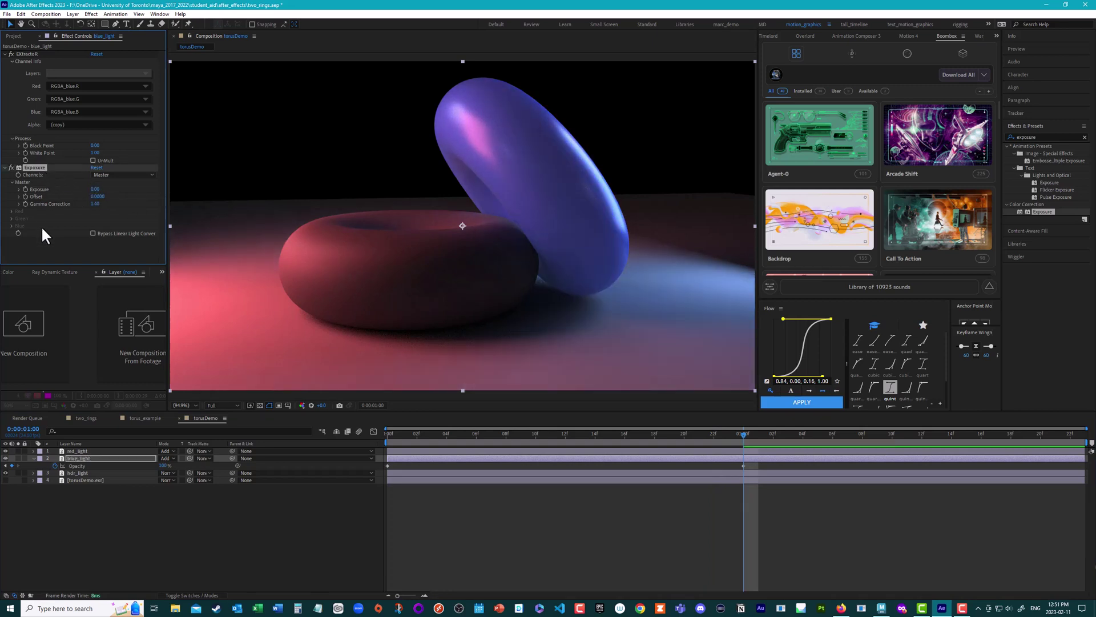
- Set the blue_light layer's Exposure to -50 to try switching off its light contribution
{"action": "left_click", "coordinate": [97, 189]}
{"action": "type", "text": "-"}
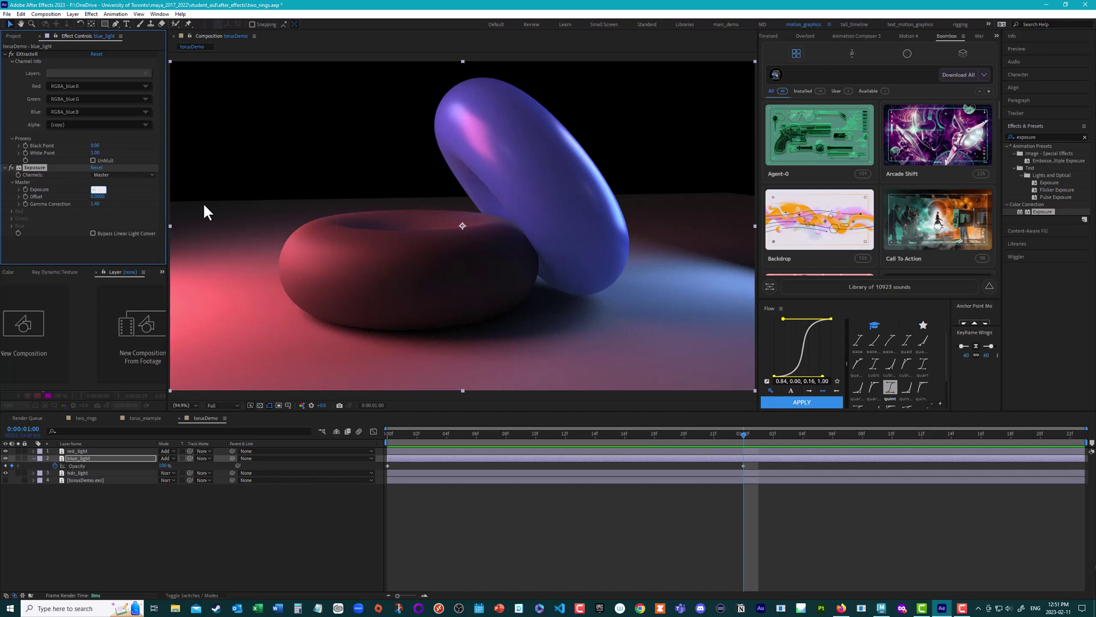
{"action": "type", "text": "50"}
{"action": "key", "text": "Return"}
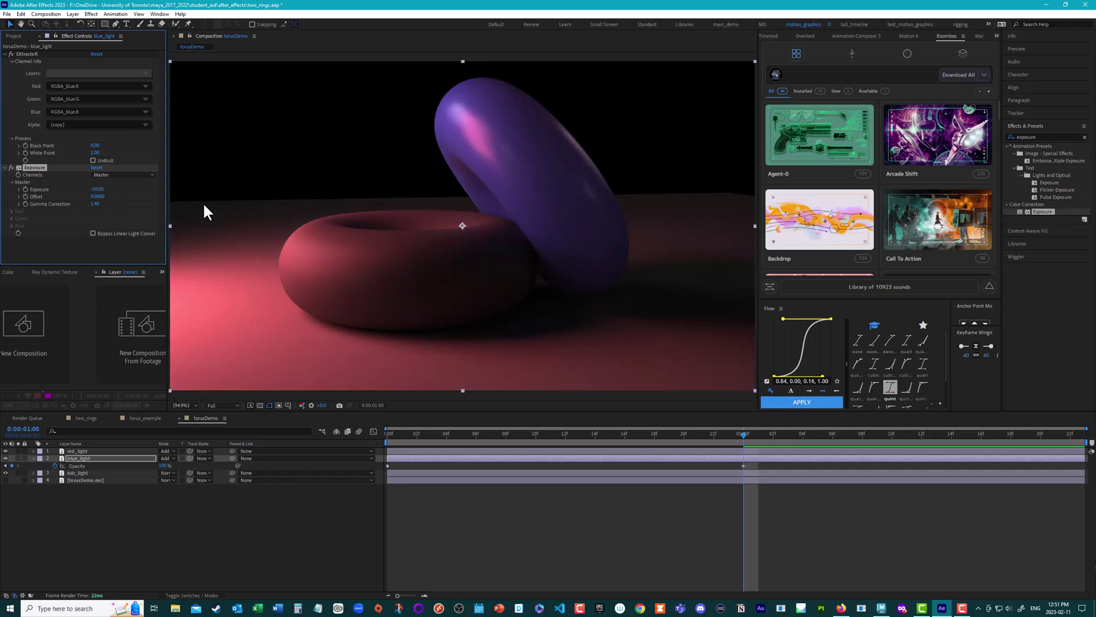
{"action": "left_click", "coordinate": [5, 455]}
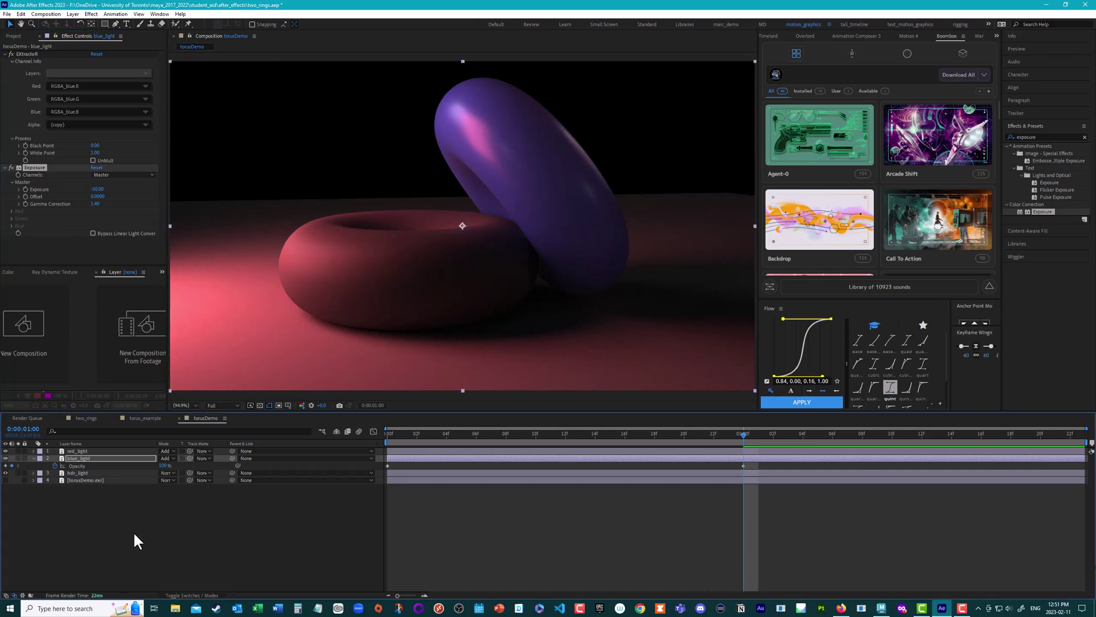
- Restore the blue_light layer's Exposure to 0
{"action": "left_click", "coordinate": [95, 188]}
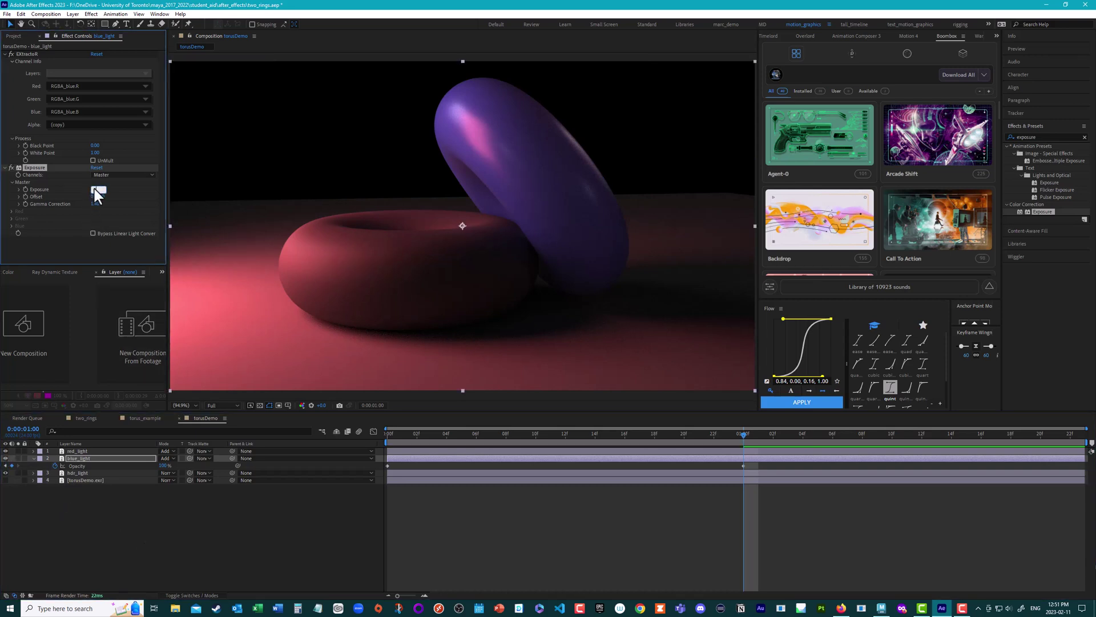
{"action": "type", "text": "0"}
{"action": "key", "text": "Return"}
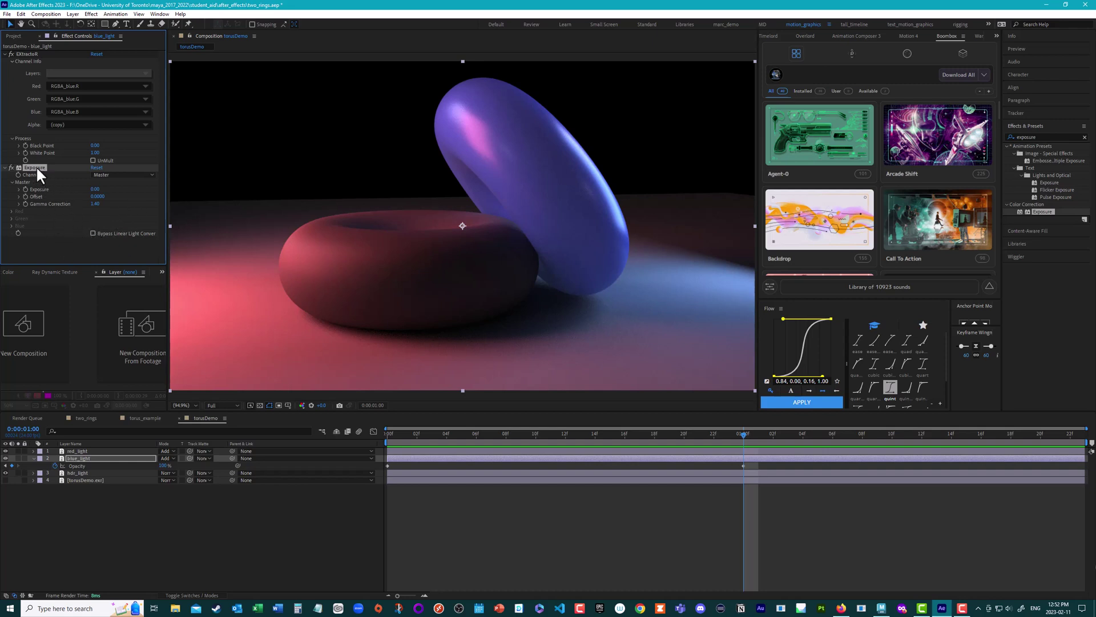
- Select the red_light, blue_light and hdr_light layers in turn to review their EXtractoR and Exposure settings
{"action": "left_click", "coordinate": [218, 505]}
{"action": "left_click", "coordinate": [146, 448]}
{"action": "left_click", "coordinate": [146, 459]}
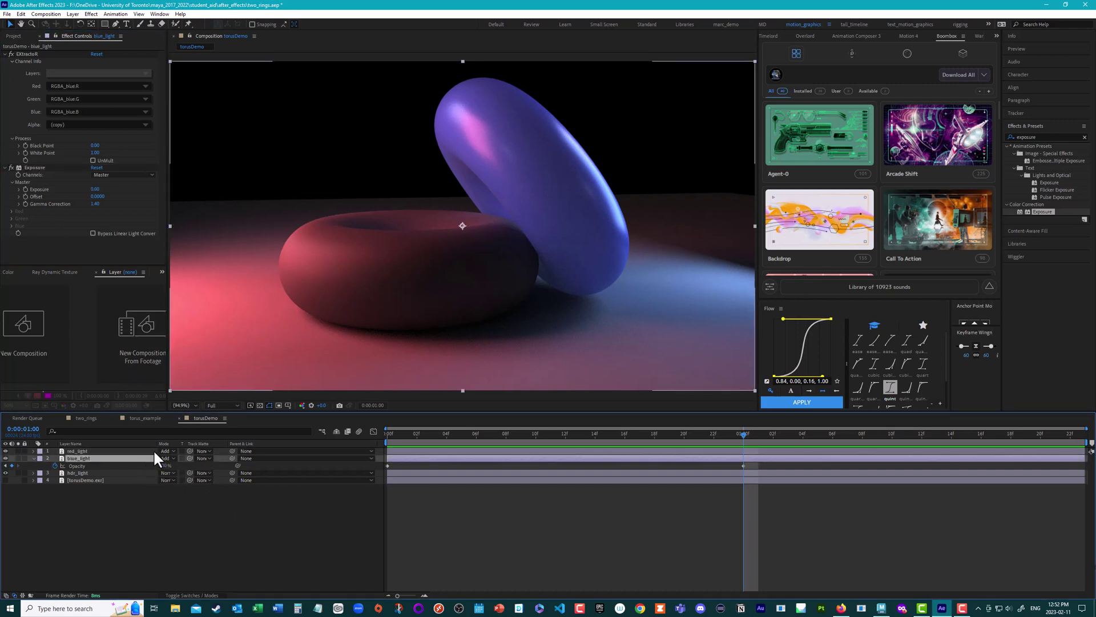
{"action": "left_click", "coordinate": [145, 472]}
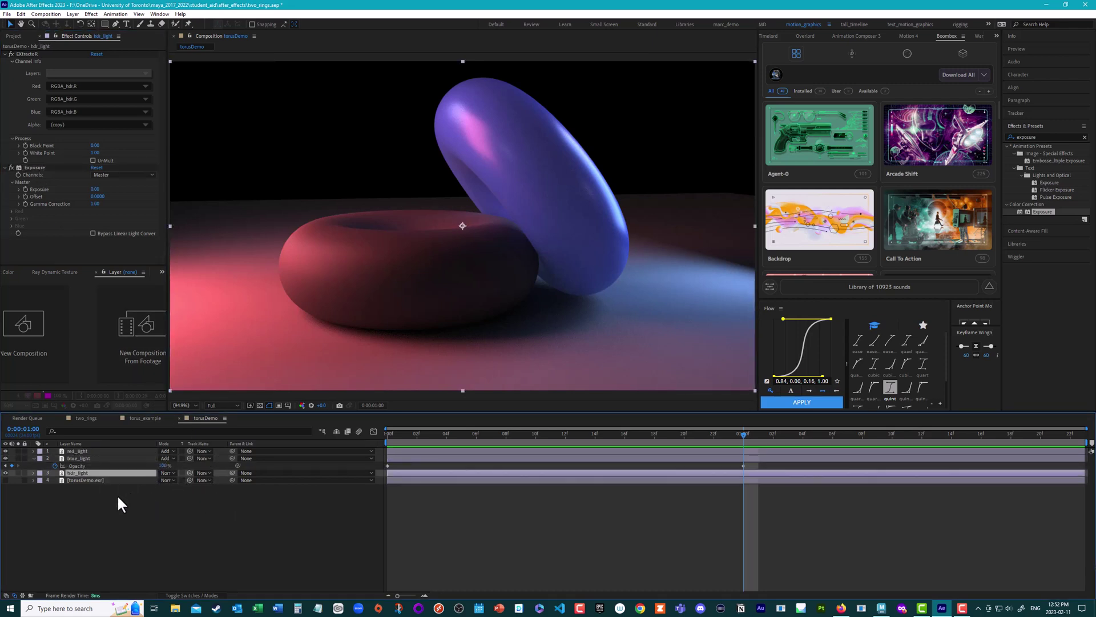